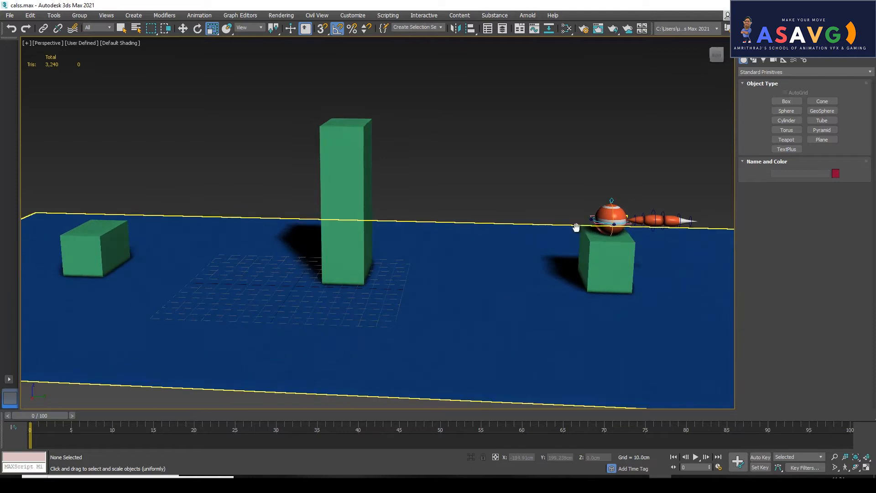
Examine the ball-and-tail rig, the tall middle box and the low boxes from several angles.
click(603, 218)
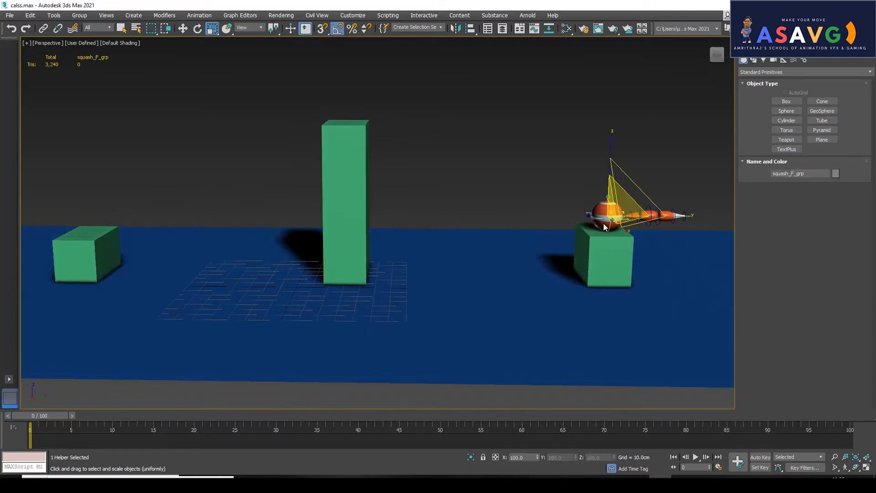
middle_drag(343, 119, 347, 119)
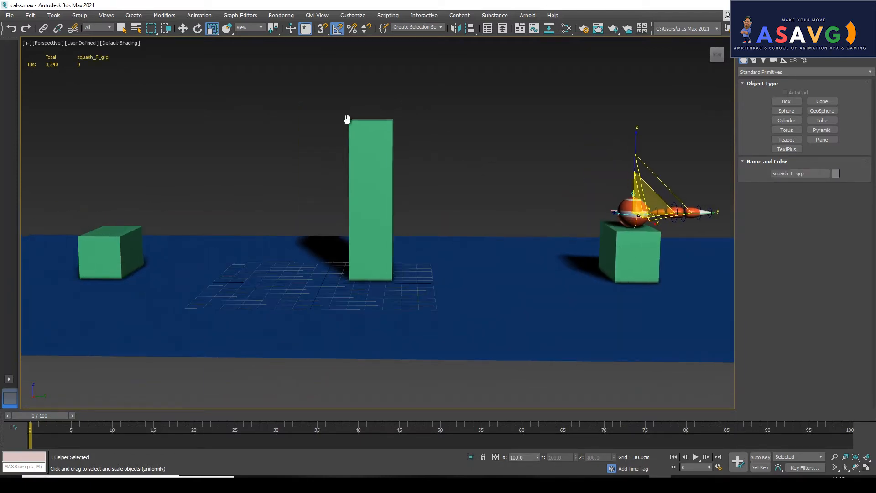
middle_drag(395, 193, 377, 190)
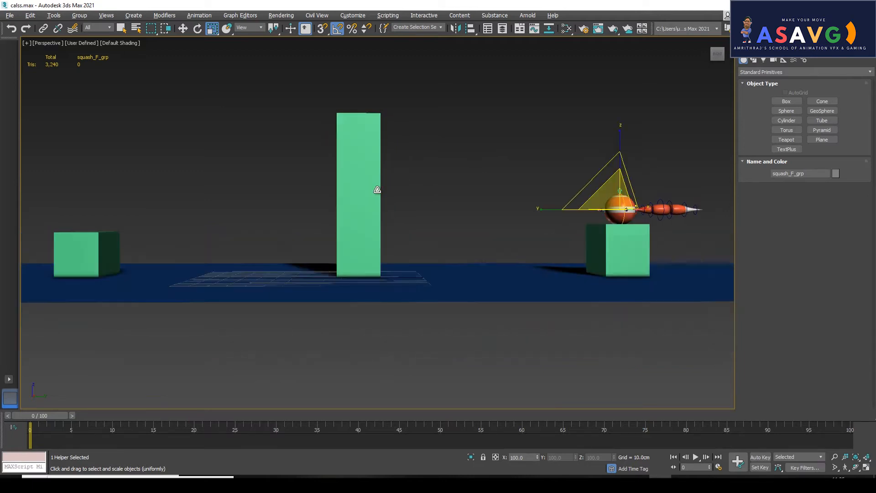
click(377, 188)
middle_drag(428, 218, 512, 234)
alt+middle_drag(278, 248, 599, 228)
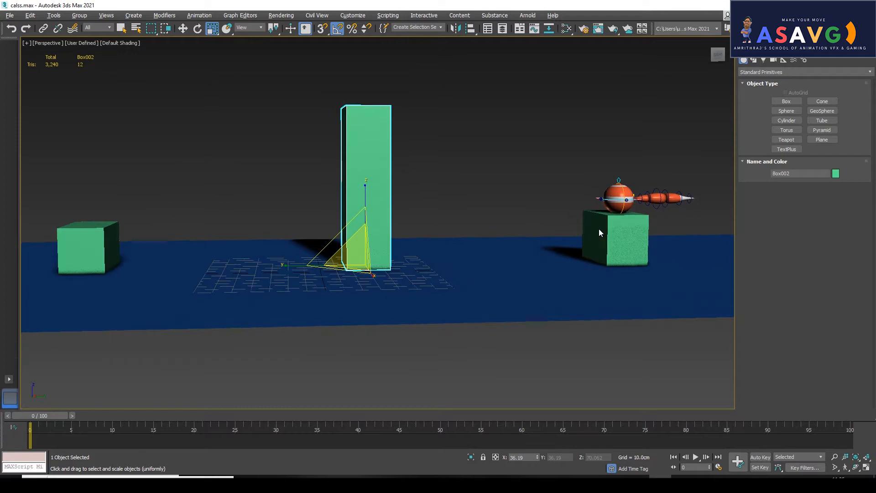
click(599, 229)
middle_drag(619, 257, 538, 198)
alt+middle_drag(431, 172, 502, 206)
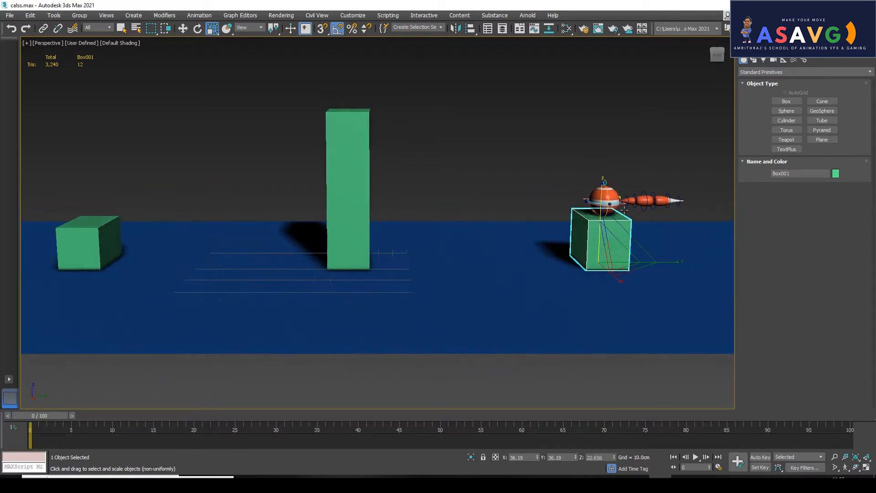
middle_drag(571, 220, 583, 227)
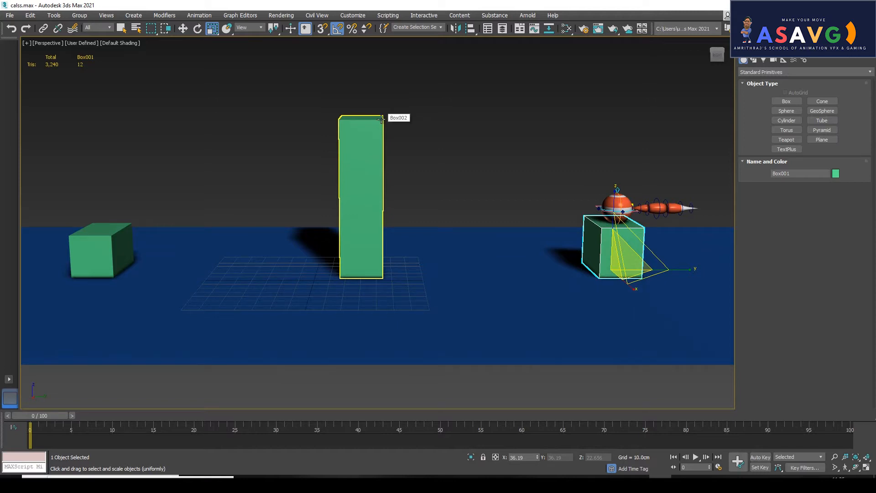
middle_drag(366, 137, 397, 150)
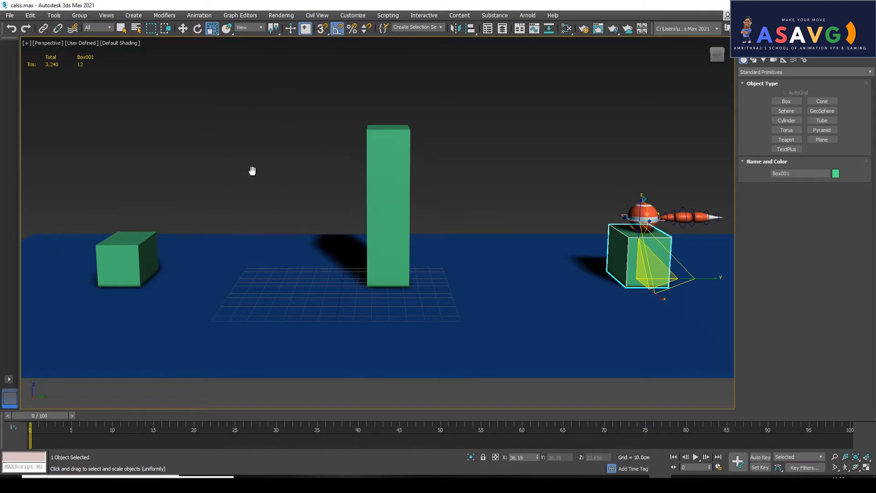
Try to lift the squash_F_grp helper off the low box twice and undo both moves.
alt+middle_drag(570, 230, 511, 225)
scroll(448, 216, up, 5)
middle_drag(447, 216, 368, 242)
alt+middle_drag(511, 178, 519, 99)
click(566, 148)
key(w)
drag(509, 77, 522, 26)
key(ctrl+z)
mouse_move(519, 169)
alt+middle_down()
mouse_move(529, 171)
mouse_move(516, 162)
alt+middle_up()
drag(509, 126, 525, 21)
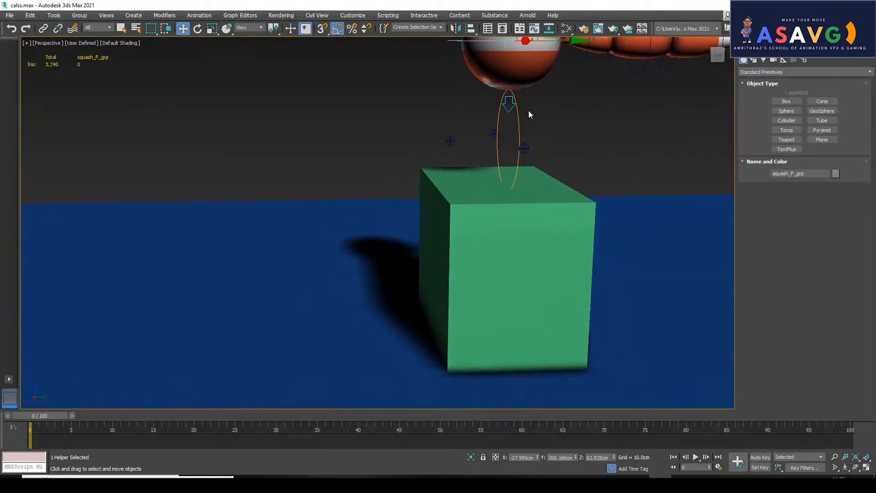
key(ctrl+z)
Slide Box001 out from under the ball along Y and raise the rig with its red base control.
click(523, 295)
scroll(522, 297, down, 5)
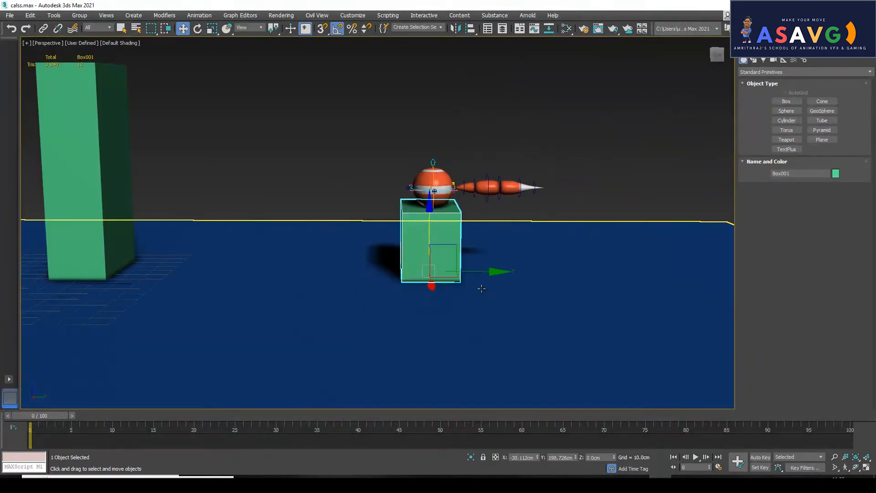
scroll(519, 294, up, 3)
alt+middle_drag(519, 294, 403, 280)
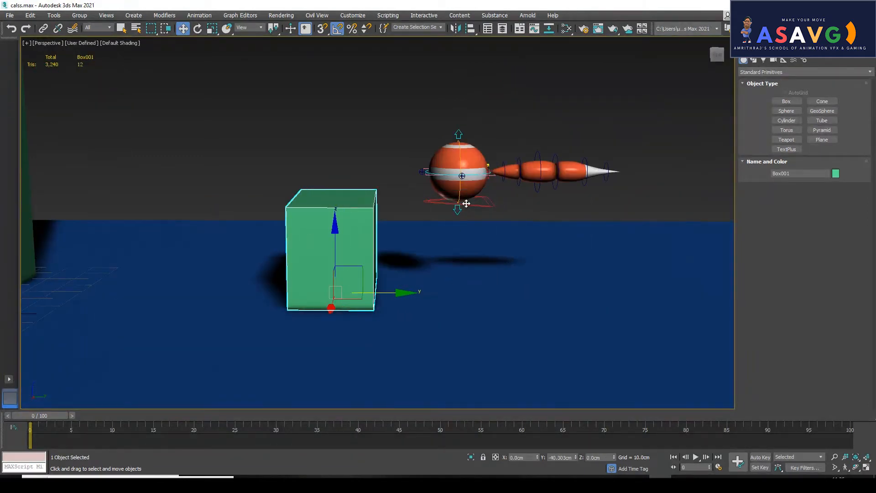
click(470, 203)
drag(460, 141, 460, 108)
Slide Box001 along Y so that it sits back underneath the raised ball.
click(373, 209)
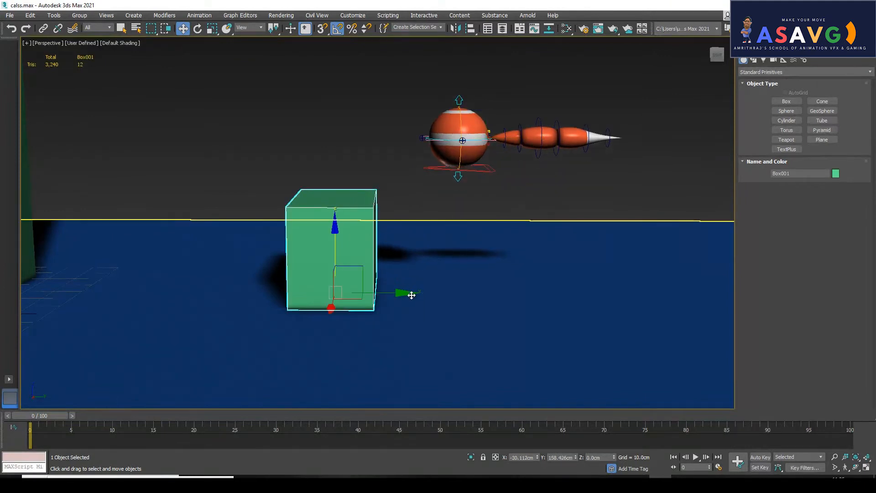
click(412, 295)
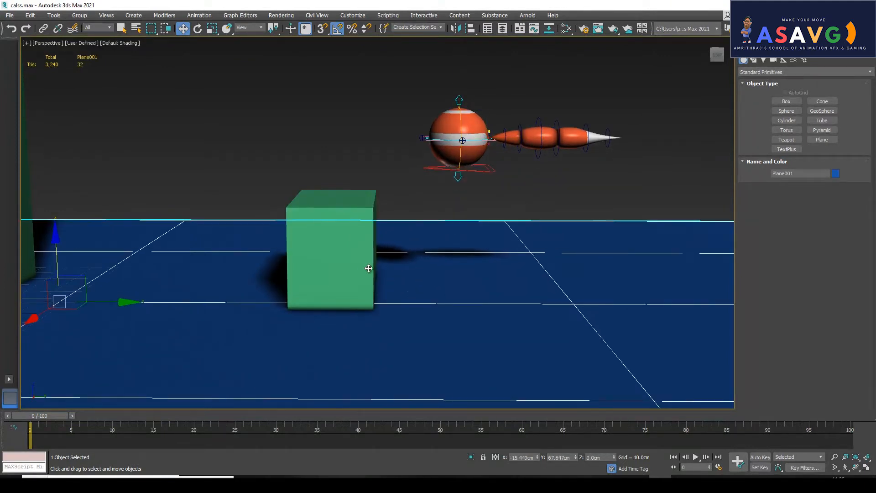
click(374, 239)
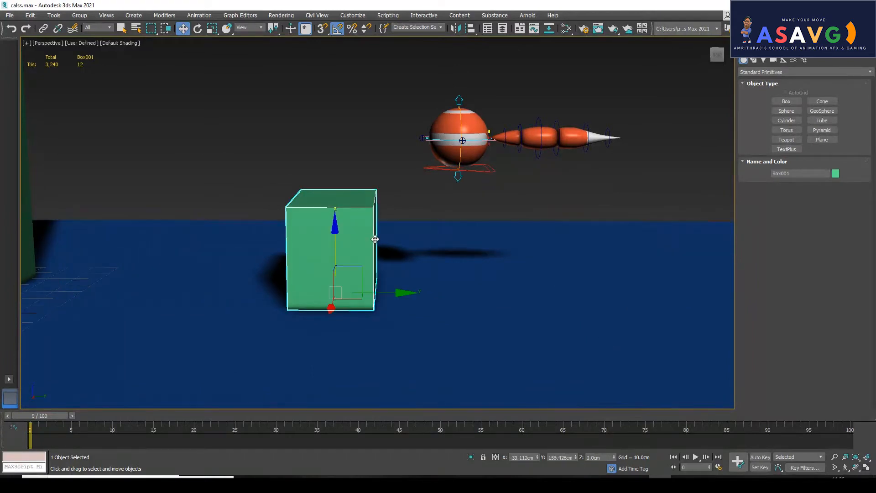
drag(401, 286, 525, 290)
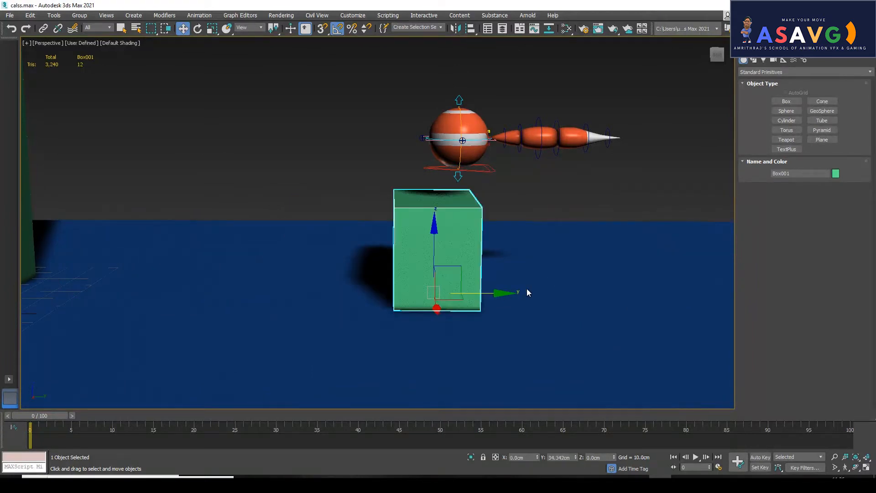
Lower the rig with its base control so the ball rests on Box001, at Z about 42.7 cm.
click(484, 170)
drag(460, 78, 463, 125)
scroll(464, 146, up, 5)
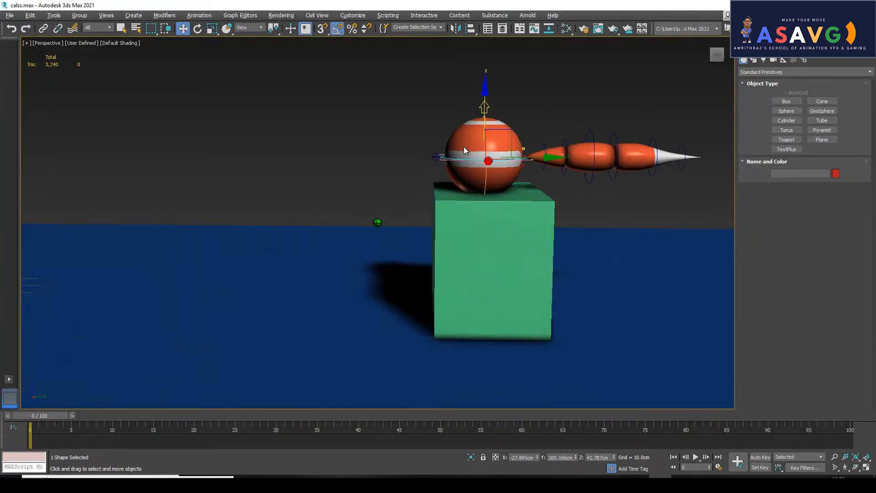
middle_drag(476, 187, 431, 204)
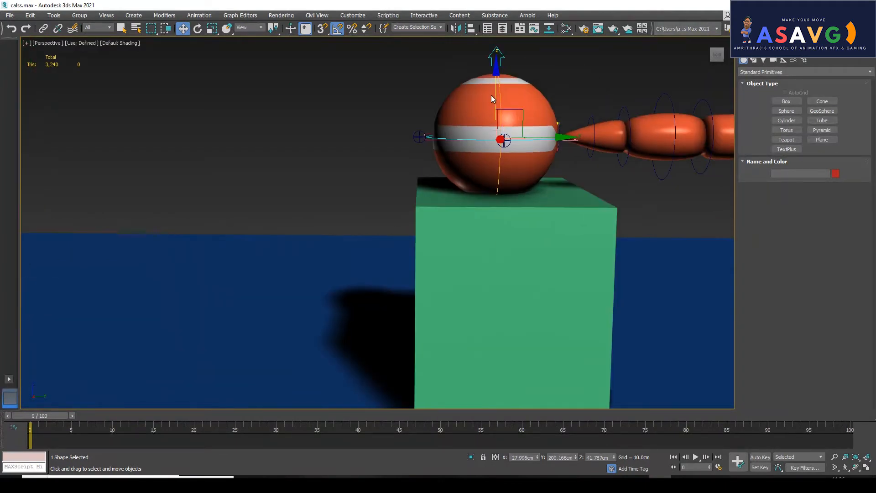
drag(499, 72, 502, 68)
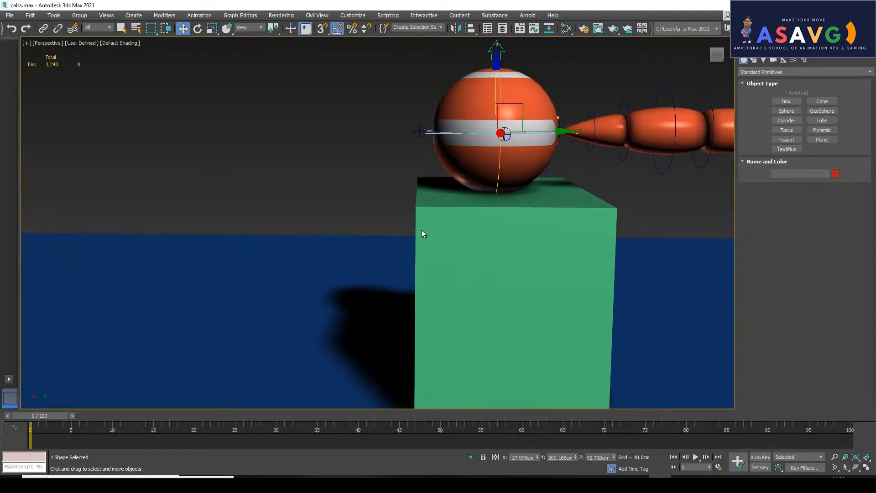
Bring the whole scene into view and turn on Auto Key at frame 0.
alt+middle_drag(377, 212, 529, 221)
scroll(381, 215, down, 5)
middle_drag(449, 230, 475, 226)
scroll(526, 232, down, 1)
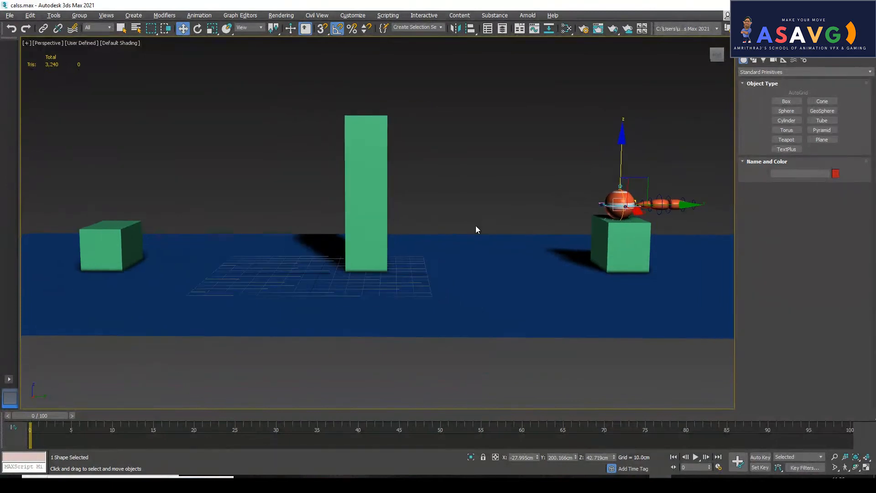
click(761, 458)
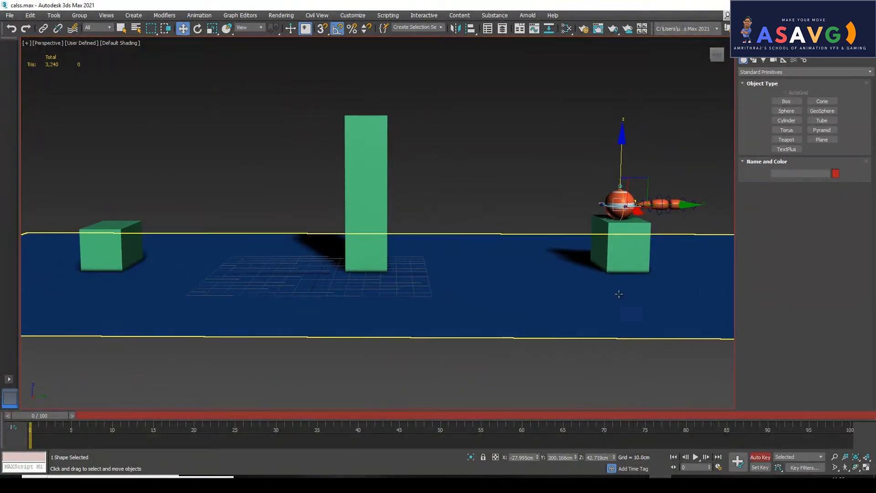
Slide Box001 out from under the ball along Y and select the ball's controls together.
scroll(616, 267, up, 4)
middle_drag(544, 262, 478, 271)
scroll(478, 271, up, 3)
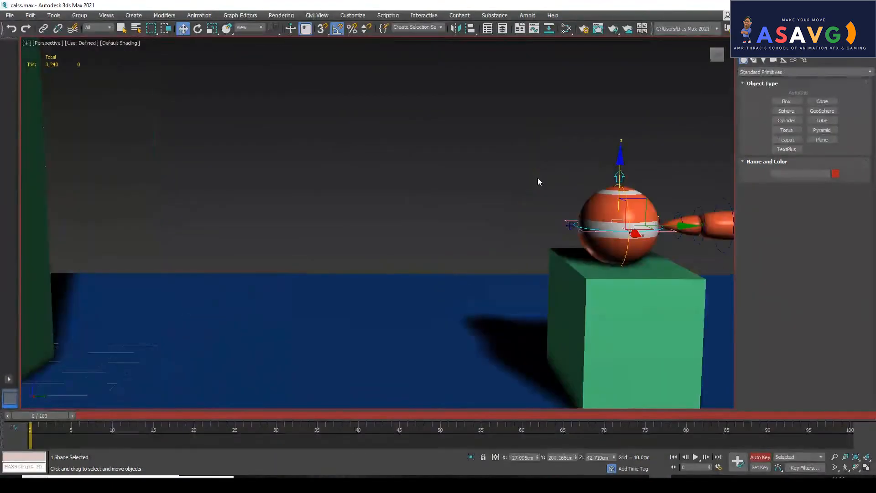
click(629, 178)
click(620, 175)
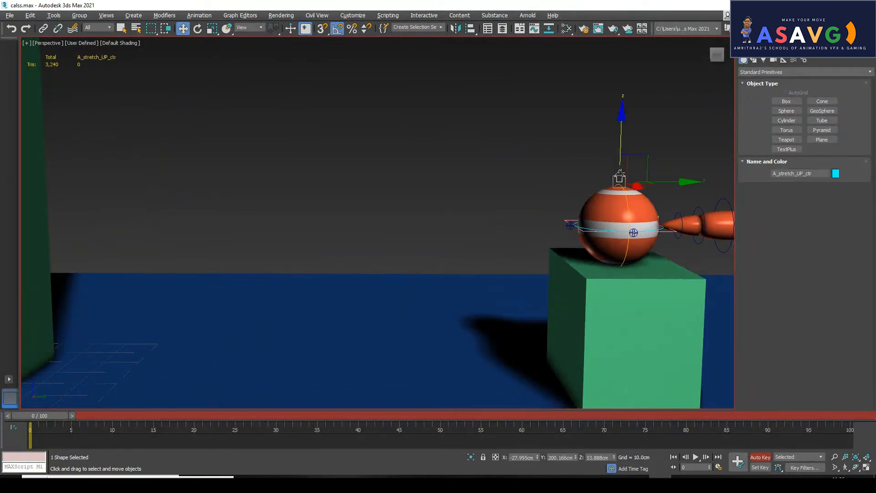
alt+middle_drag(619, 174, 537, 165)
drag(693, 230, 698, 244)
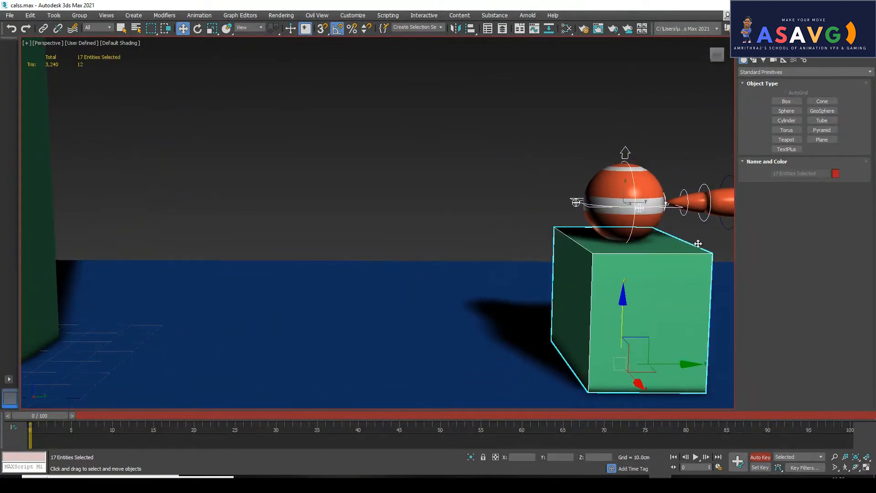
alt+middle_drag(693, 252, 593, 246)
click(577, 248)
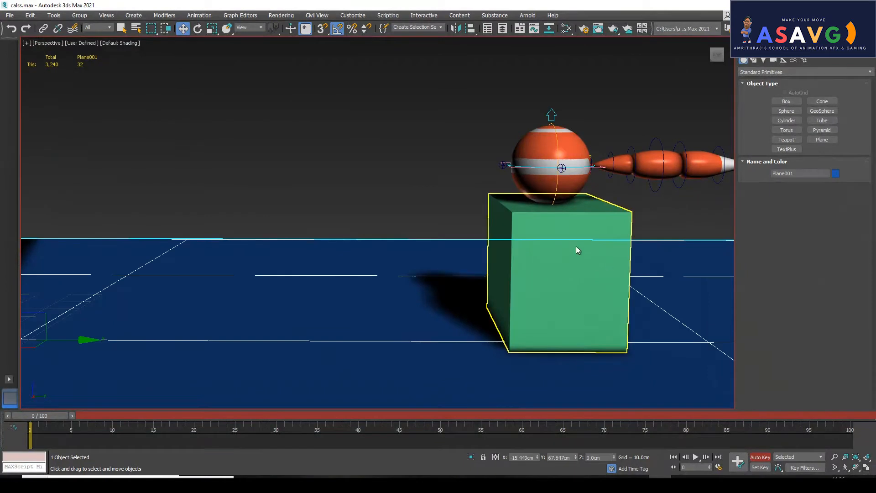
drag(604, 329, 422, 327)
drag(502, 106, 629, 239)
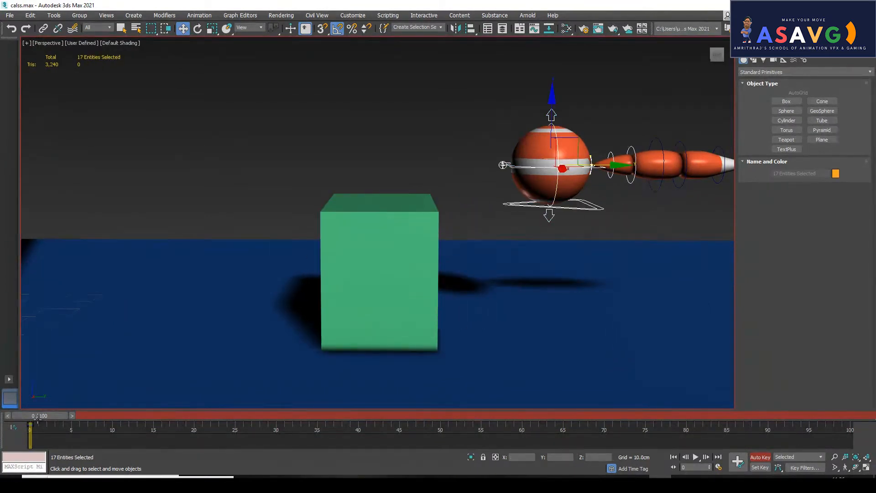
Slide Box001 back underneath the ball along Y, to about 201.75 cm.
click(369, 310)
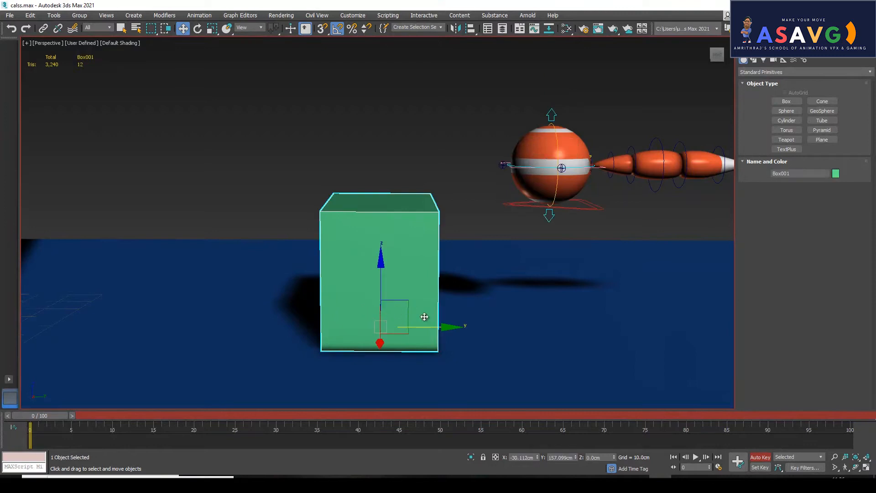
click(454, 333)
click(433, 320)
drag(445, 325, 618, 307)
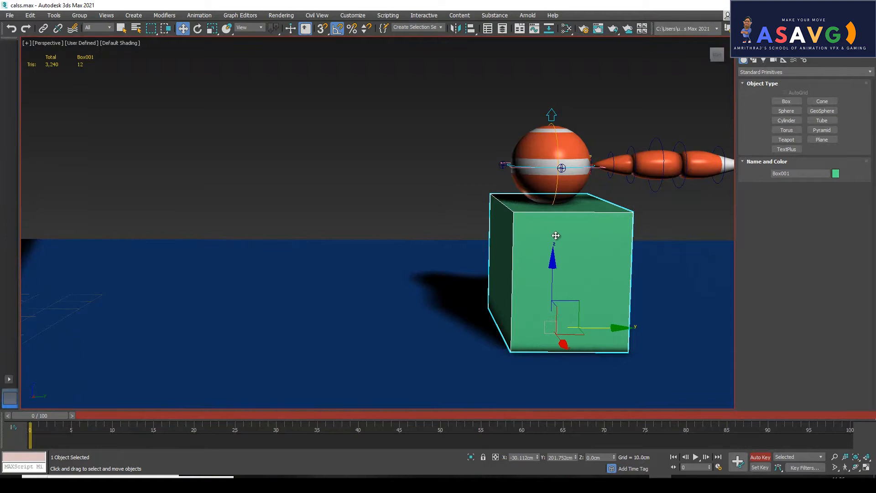
Raise the rig's base control to Z about 46.7 cm and adjust Box001's height slightly below it.
click(580, 208)
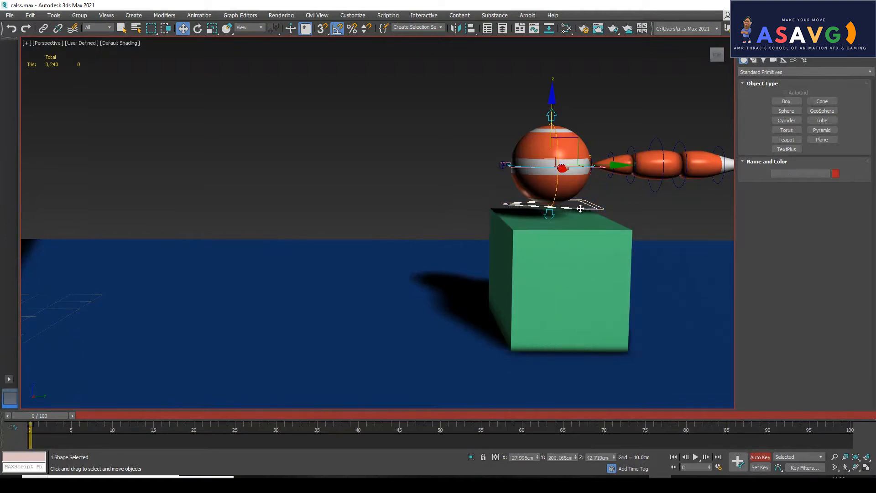
drag(552, 104, 551, 89)
click(554, 248)
drag(553, 260, 554, 252)
Lower the rig's base control until the ball rests on top of Box001, at Z about 43.4 cm.
alt+middle_drag(564, 273, 574, 218)
click(571, 207)
scroll(571, 208, up, 1)
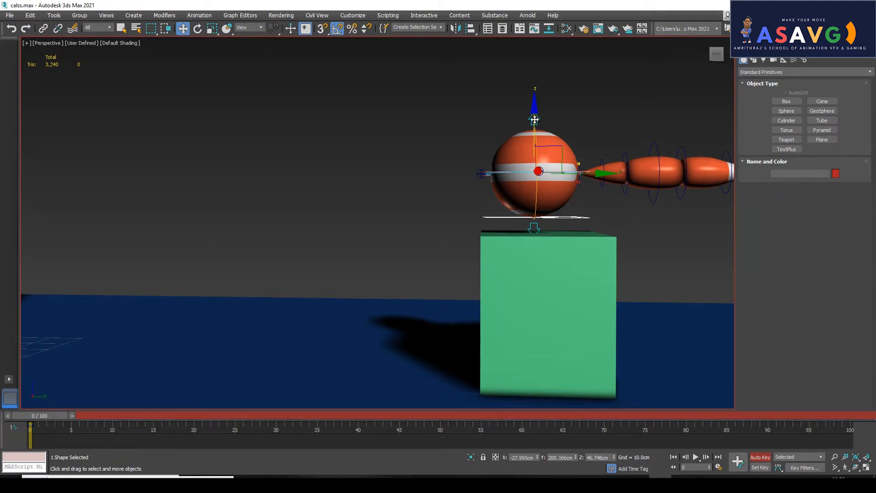
drag(535, 113, 536, 129)
alt+middle_drag(474, 198, 537, 201)
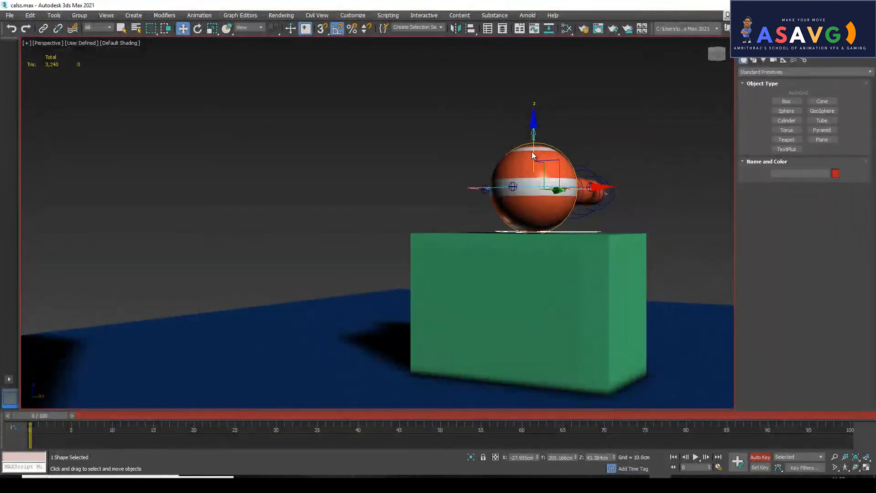
drag(532, 154, 532, 152)
alt+middle_drag(545, 205, 493, 209)
click(412, 189)
alt+middle_drag(412, 189, 424, 221)
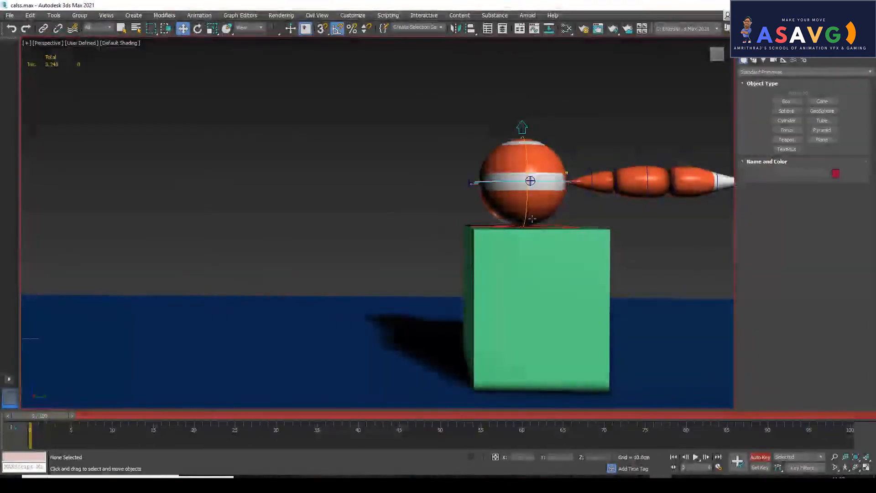
Select all the ball and tail controls of the rig together, leaving Box001 out.
click(550, 223)
scroll(556, 232, down, 5)
drag(347, 127, 564, 224)
alt+middle_drag(511, 221, 448, 240)
ctrl+click(442, 225)
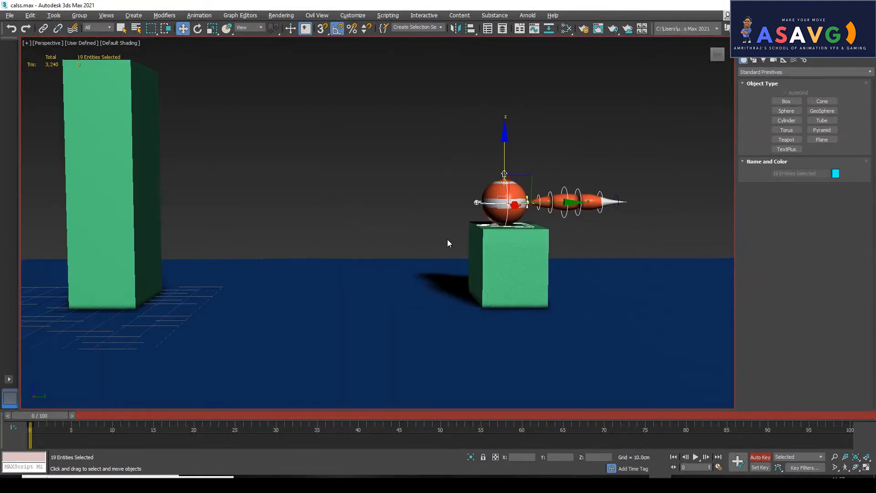
At frame 5, squash the ball by moving A_stretch_UP_ctr down to Z about 44.9 cm.
drag(36, 414, 78, 415)
middle_drag(492, 223, 481, 229)
click(494, 180)
drag(495, 158, 496, 179)
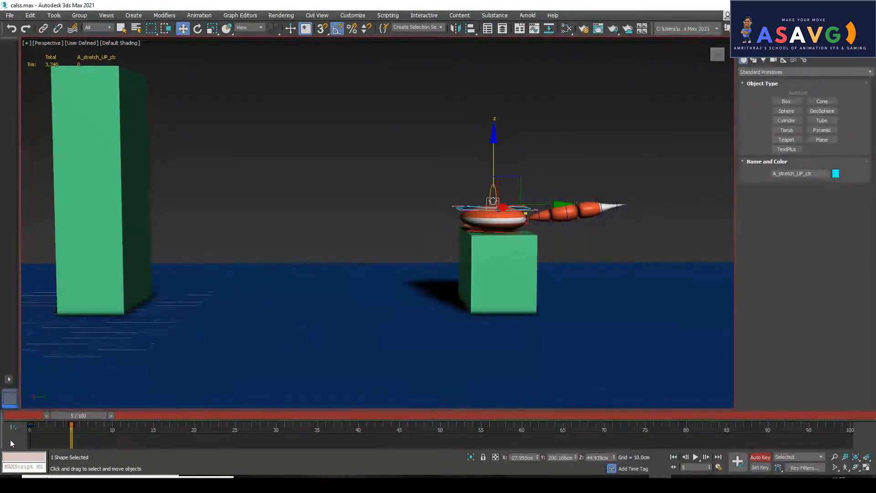
At frame 12, key A_stretch_UP_ctr with a slight downward move to keep the ball squashed.
drag(72, 416, 127, 427)
key(w)
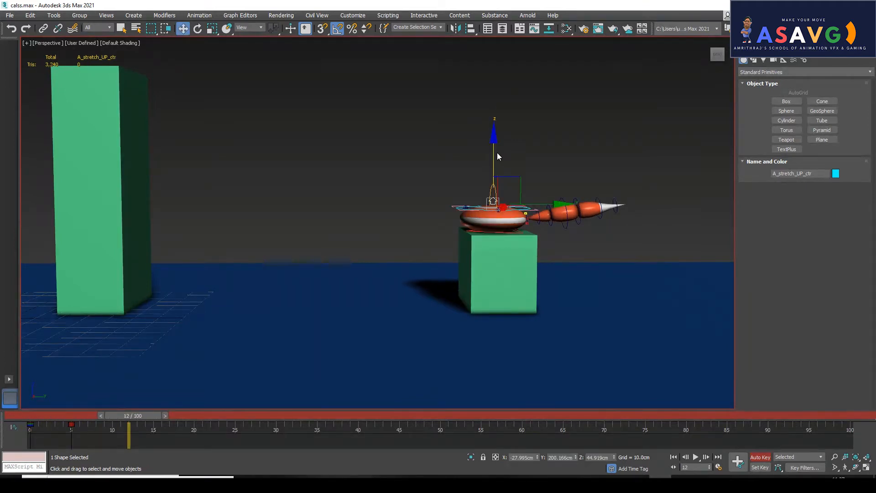
drag(494, 141, 494, 148)
At frame 0, select all the ball and tail controls together, leaving the small box out of the selection.
drag(50, 418, 10, 410)
key(w)
drag(403, 161, 585, 231)
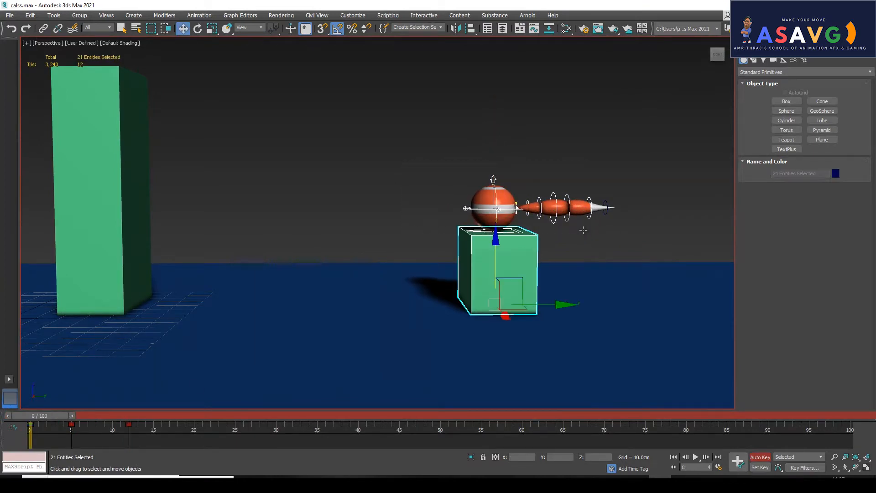
click(457, 256)
click(495, 270)
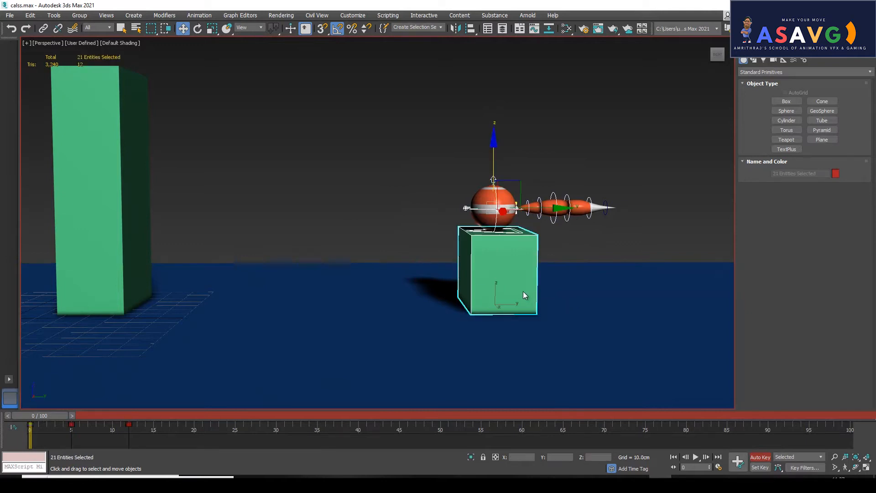
alt+click(517, 296)
Set keys for all the selected rig controls at frames 5 and 12.
drag(42, 418, 142, 417)
key(w)
middle_drag(349, 326, 414, 319)
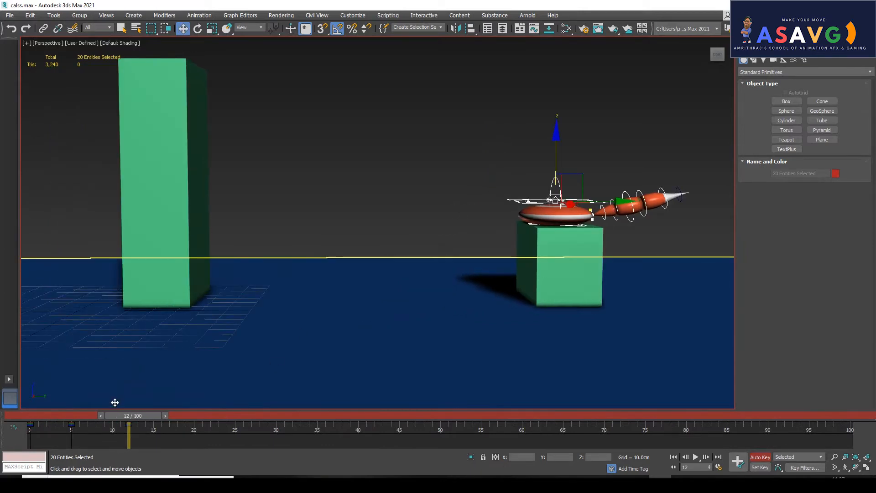
At frame 14, stretch the ball tall by moving only A_stretch_UP_ctr upward.
drag(141, 417, 167, 415)
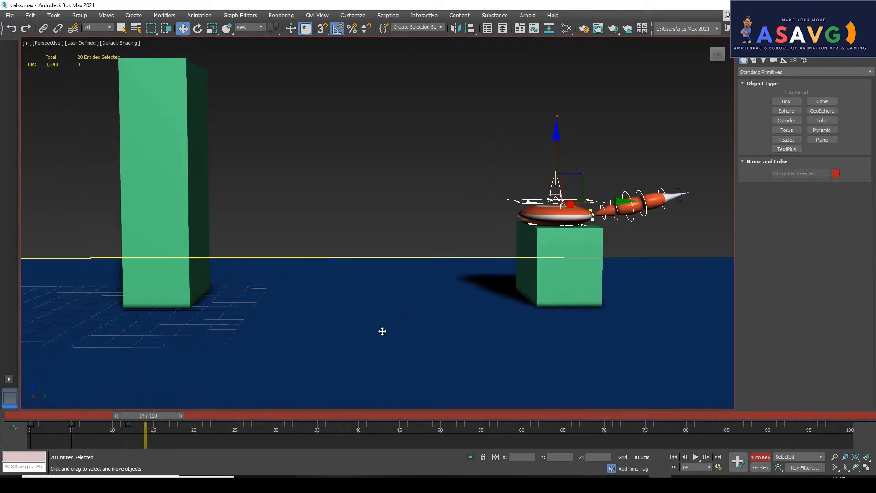
click(644, 141)
click(556, 199)
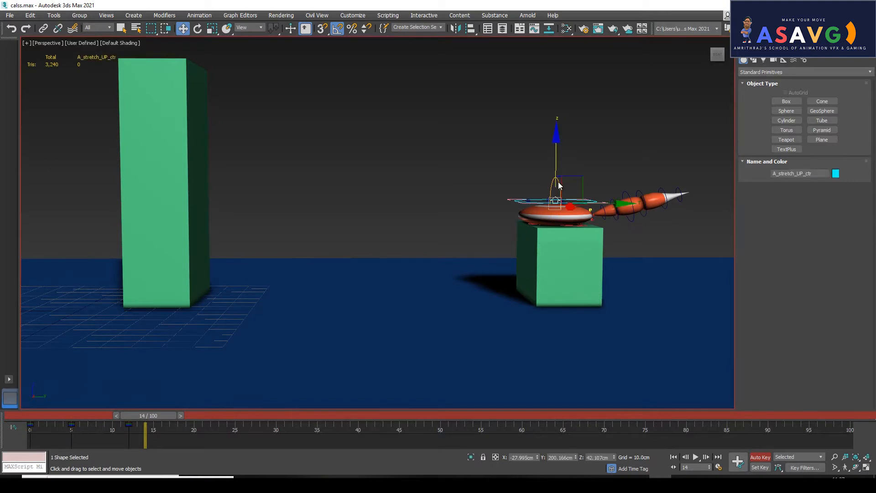
drag(556, 182, 554, 125)
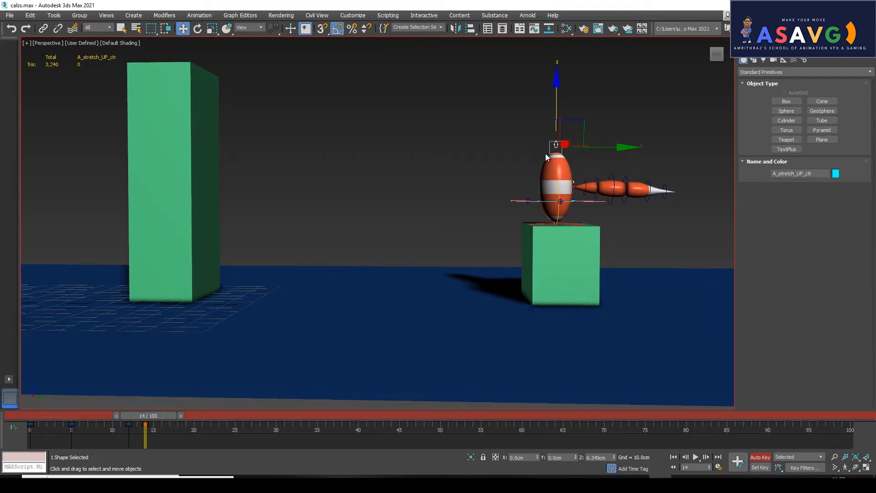
Select the rig's base control and key its position on the small box at frame 14.
drag(146, 415, 172, 433)
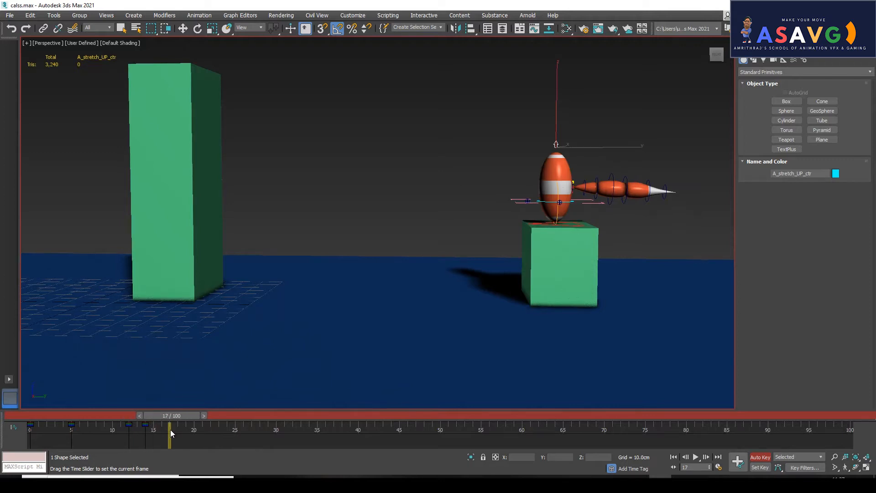
key(w)
click(582, 226)
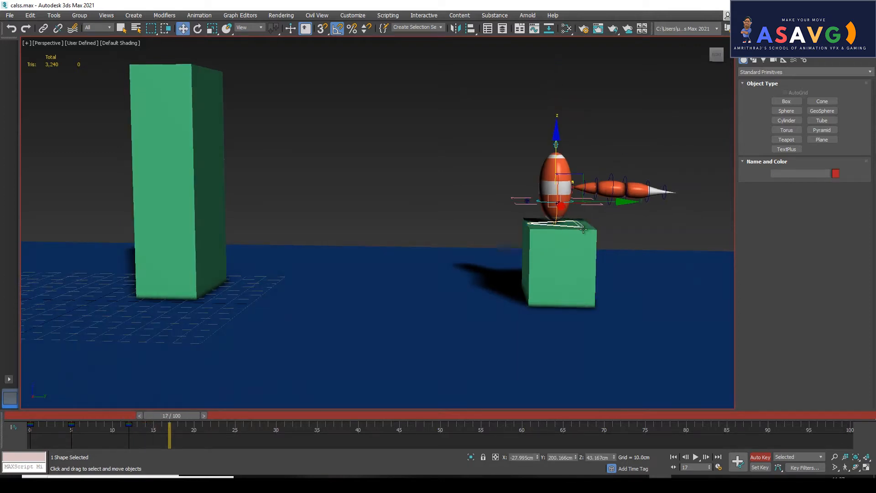
mouse_move(153, 420)
mouse_down()
mouse_move(114, 420)
mouse_move(164, 417)
mouse_up()
key(k)
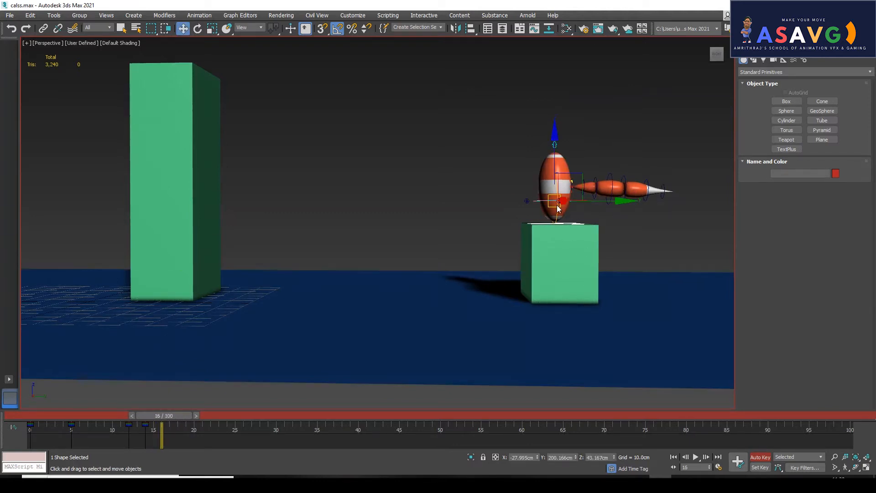
At frame 16, lift the base control off the box toward the tall pillar, to Y about 161.7 cm and Z about 66.3 cm.
drag(556, 144, 556, 92)
middle_drag(558, 97, 550, 128)
drag(610, 178, 521, 166)
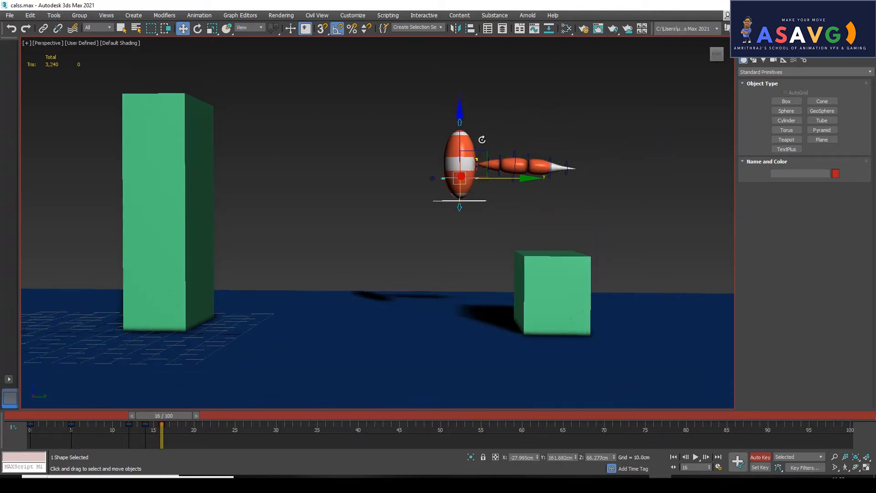
At frame 16, rotate the base control about 30 degrees on X so the ball leans toward the tall pillar.
middle_drag(507, 210, 450, 214)
key(e)
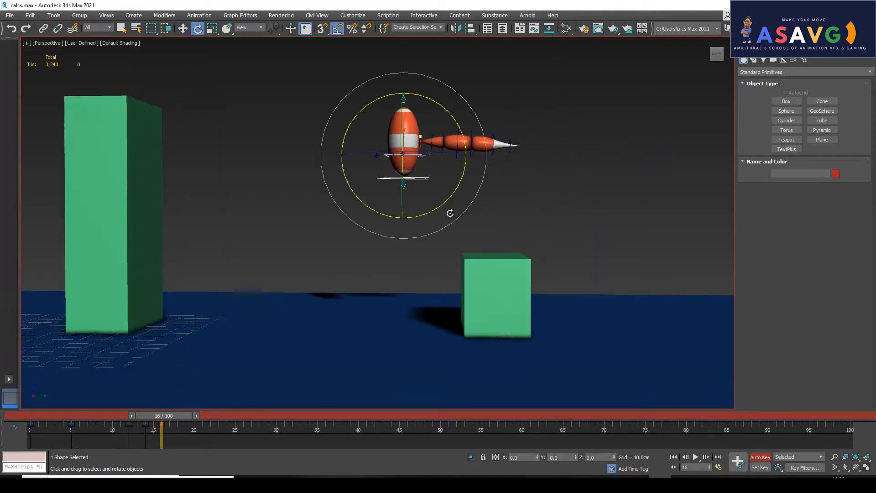
drag(455, 218, 464, 216)
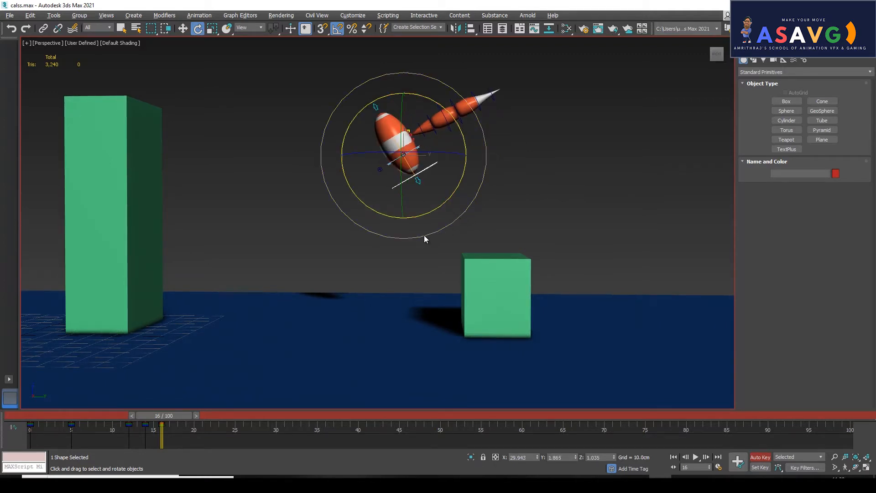
middle_drag(424, 235, 477, 227)
At frame 14, tilt the base control slightly so the stretched ball leans toward the tall pillar at takeoff.
drag(153, 415, 149, 416)
mouse_move(146, 426)
mouse_down()
mouse_move(175, 428)
mouse_move(144, 432)
mouse_up()
key(e)
drag(595, 292, 599, 284)
At frame 14, lower the base control to Z about 42 cm so the tilted ball touches the top of the small box.
key(w)
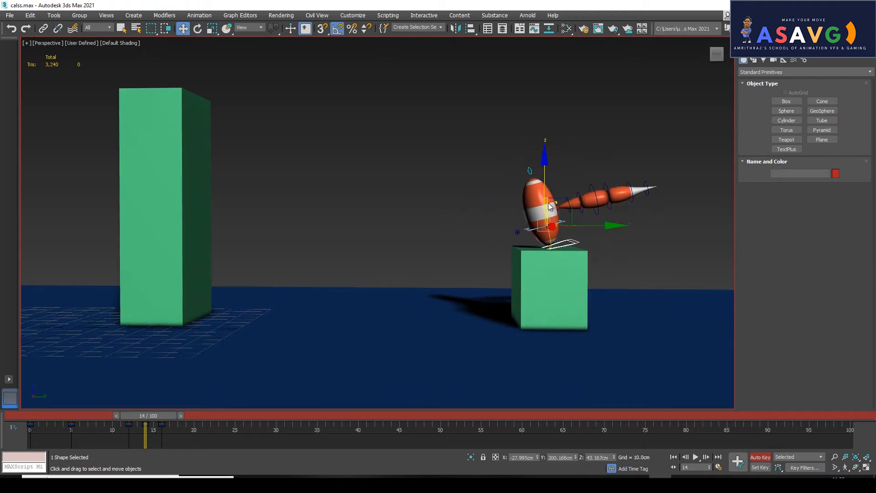
drag(545, 200, 544, 206)
mouse_move(145, 426)
mouse_down()
mouse_move(120, 425)
mouse_move(162, 425)
mouse_move(133, 425)
mouse_move(144, 424)
mouse_up()
scroll(606, 260, up, 3)
scroll(455, 252, up, 4)
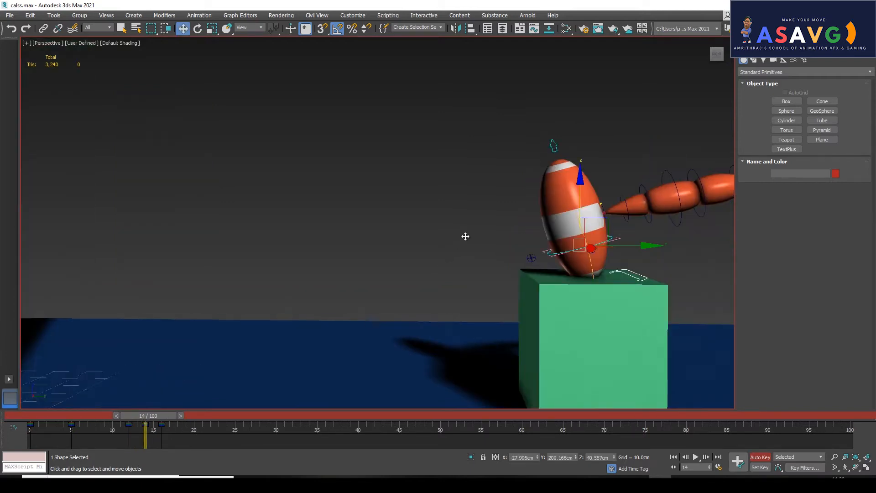
drag(563, 212, 562, 206)
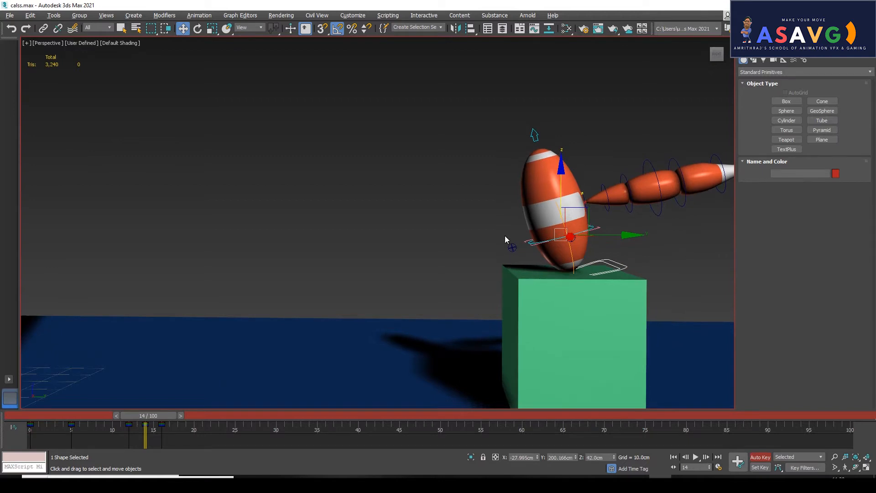
scroll(502, 255, down, 5)
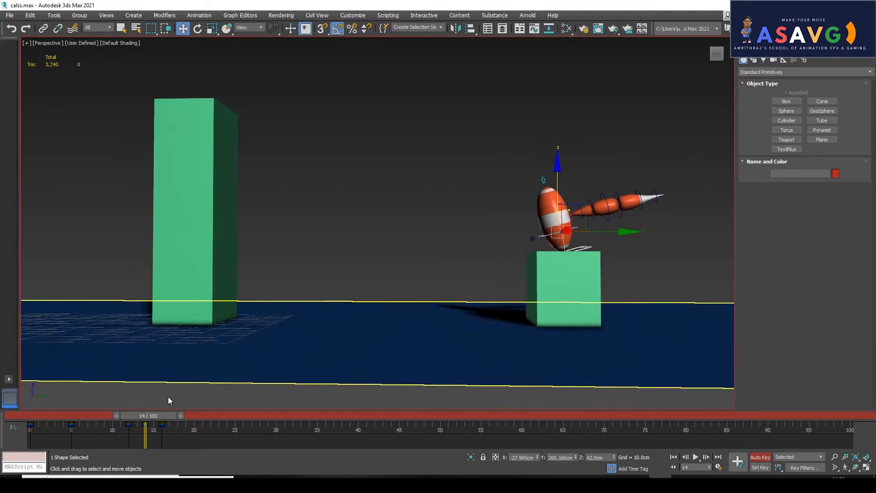
At frame 20, move the base control high into the air toward the tall pillar, to Y about 104.3 cm and above Z 120 cm.
drag(135, 415, 181, 427)
key(w)
middle_drag(427, 303, 404, 316)
drag(448, 151, 331, 91)
middle_drag(331, 92, 412, 112)
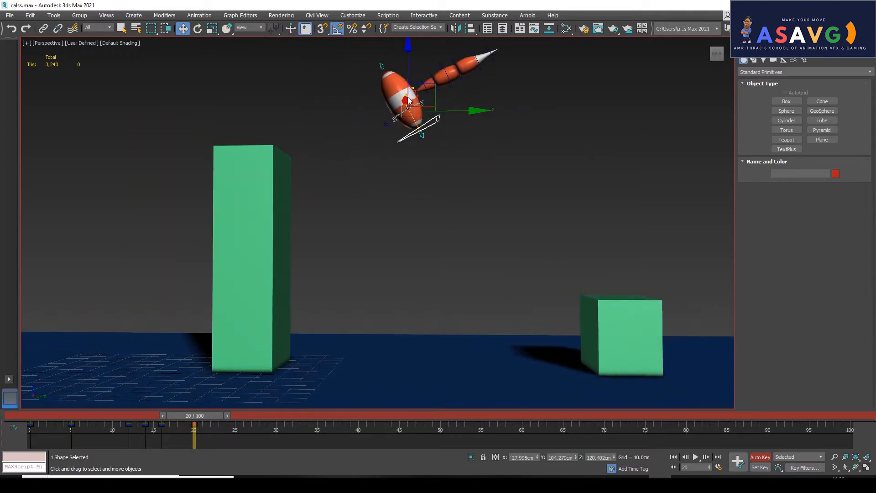
drag(409, 92, 415, 60)
At frame 20, rotate the base control the opposite way so the ball leans back and the tail dips.
mouse_move(182, 412)
mouse_down()
mouse_move(157, 417)
mouse_move(194, 417)
mouse_up()
key(w)
alt+middle_drag(419, 250, 463, 233)
key(e)
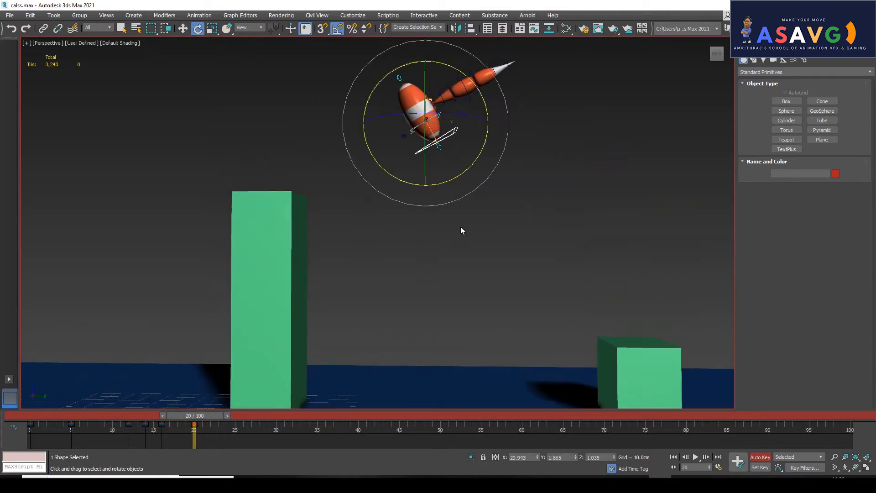
drag(461, 197, 439, 203)
key(w)
click(429, 124)
drag(477, 123, 488, 126)
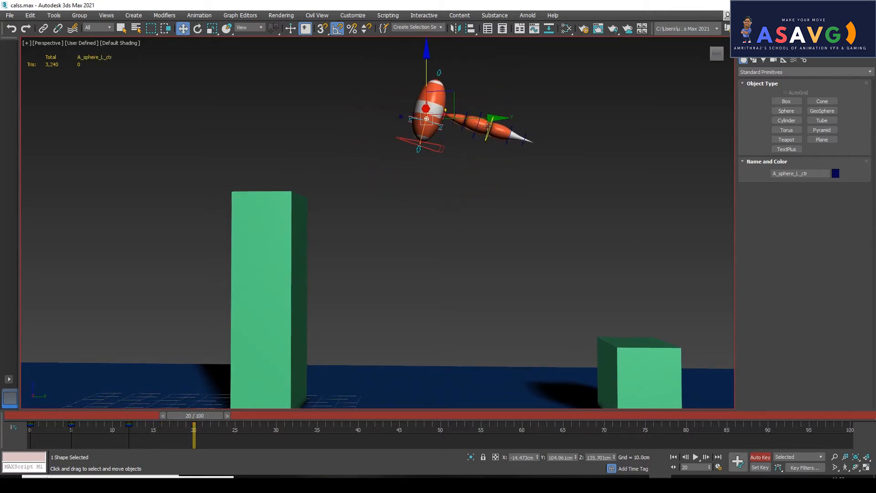
key(ctrl+z)
key(ctrl+z)
Rotate the base control further back at frame 20, to about -30 degrees on X, for the landing.
mouse_move(193, 416)
mouse_down()
mouse_move(148, 417)
mouse_move(199, 416)
mouse_up()
key(e)
drag(455, 203, 424, 201)
Place the base control on top of the tall pillar at frame 20, at Y about 33.6 cm and Z about 110.2 cm.
key(w)
drag(491, 128, 286, 113)
drag(279, 79, 278, 127)
middle_drag(295, 199, 374, 239)
drag(394, 185, 405, 185)
alt+middle_drag(404, 187, 373, 187)
drag(405, 183, 411, 184)
alt+middle_drag(410, 184, 372, 261)
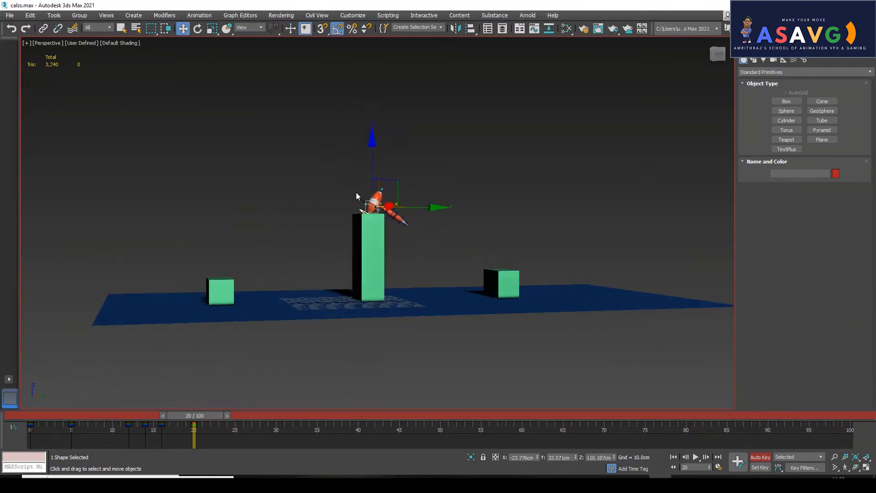
Select all the ball and tail controls on top of the tall pillar, leaving the pillar out of the selection.
alt+middle_drag(356, 193, 346, 210)
scroll(346, 211, up, 3)
drag(335, 160, 433, 218)
alt+click(383, 240)
alt+middle_drag(368, 263, 340, 267)
Shift the selected controls' landing key from frame 20 to frame 25.
drag(144, 418, 169, 426)
key(w)
alt+middle_drag(378, 325, 394, 306)
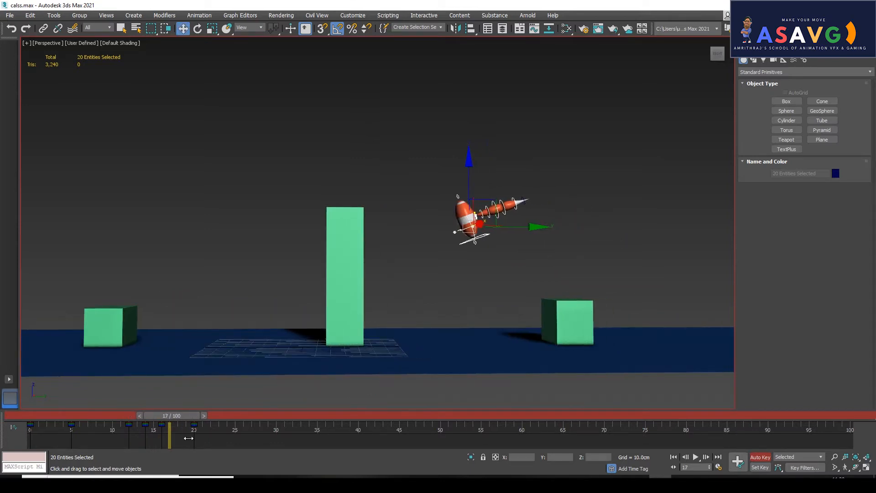
drag(192, 430, 238, 426)
At frame 20, raise all the selected rig controls well above the pillar's height to form the jump arc.
drag(170, 417, 194, 422)
key(w)
middle_drag(371, 303, 333, 311)
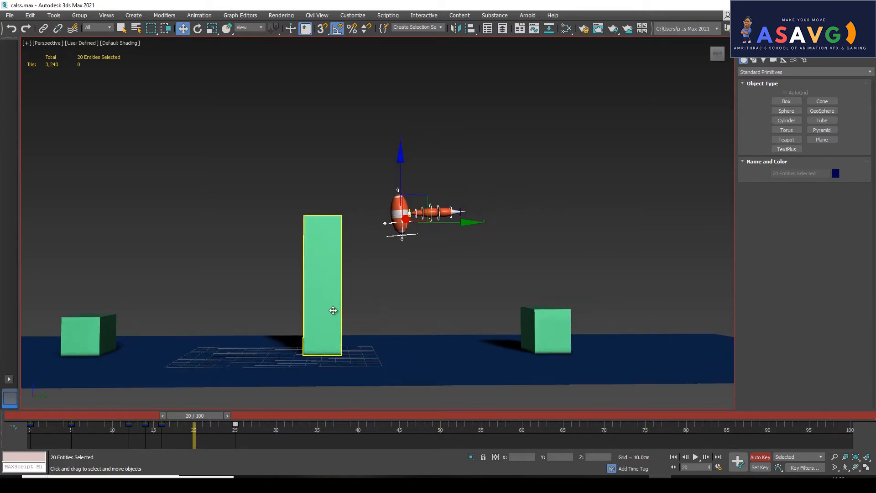
drag(405, 188, 406, 141)
At frame 23, raise all the selected rig controls by about 23 cm above the pillar before landing.
drag(194, 416, 218, 436)
key(w)
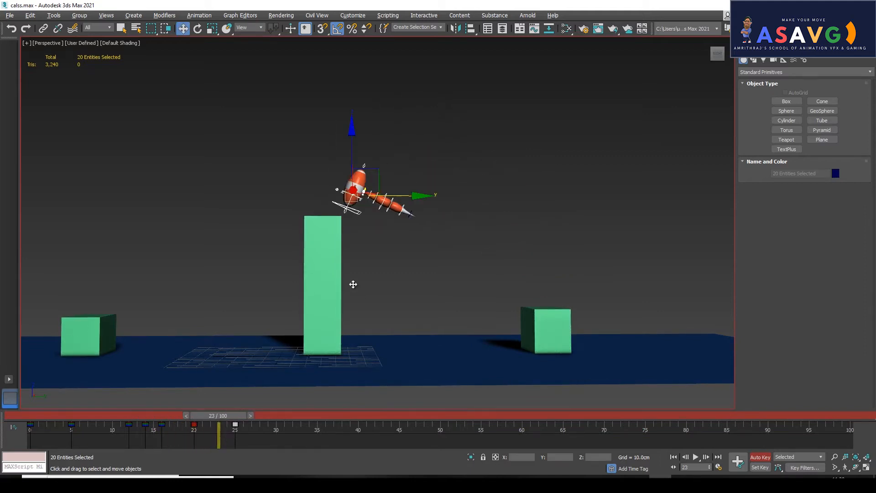
middle_drag(352, 283, 328, 291)
drag(327, 176, 327, 143)
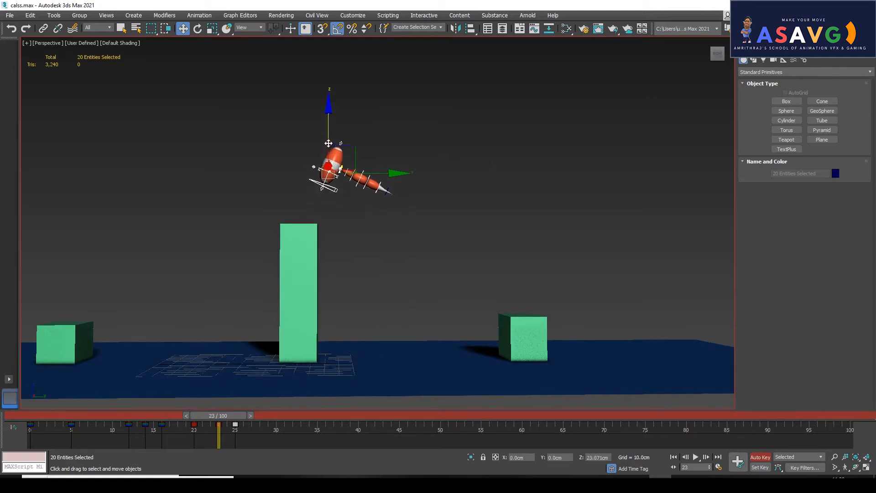
drag(234, 416, 265, 417)
key(w)
scroll(366, 287, up, 4)
key(e)
drag(342, 285, 346, 278)
key(ctrl+z)
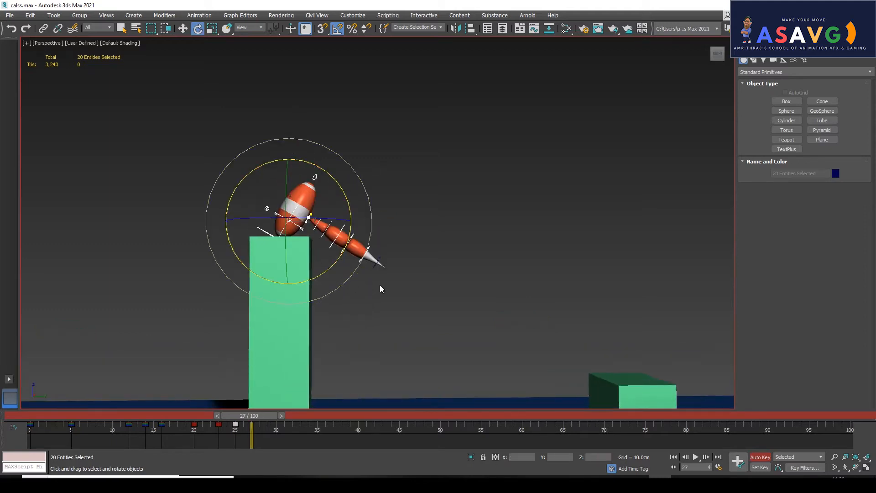
Select only the base control and rotate it upright at frame 28, to about 0 degrees on X.
click(264, 232)
middle_drag(297, 241, 328, 218)
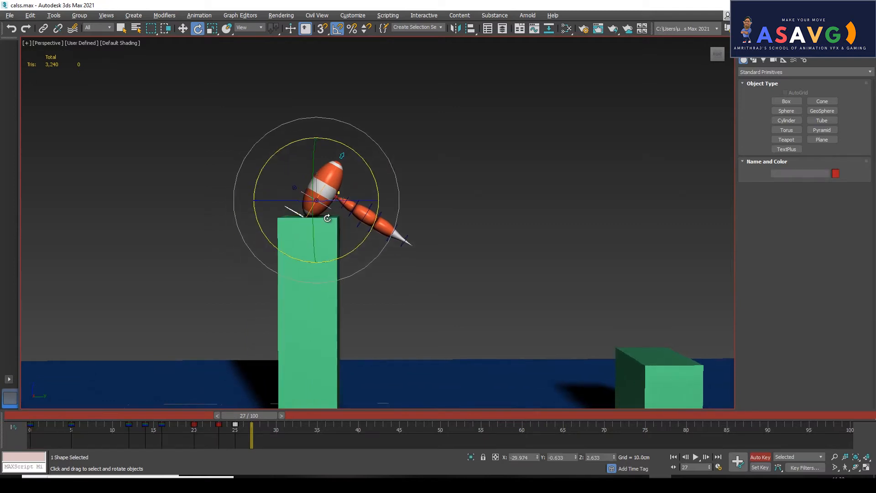
mouse_move(249, 417)
mouse_down()
mouse_move(232, 416)
mouse_move(249, 415)
mouse_up()
key(e)
drag(348, 278, 362, 271)
Play the animation from near the start to review the jump onto the tall pillar.
drag(256, 415, 274, 423)
key(e)
middle_drag(368, 318, 404, 301)
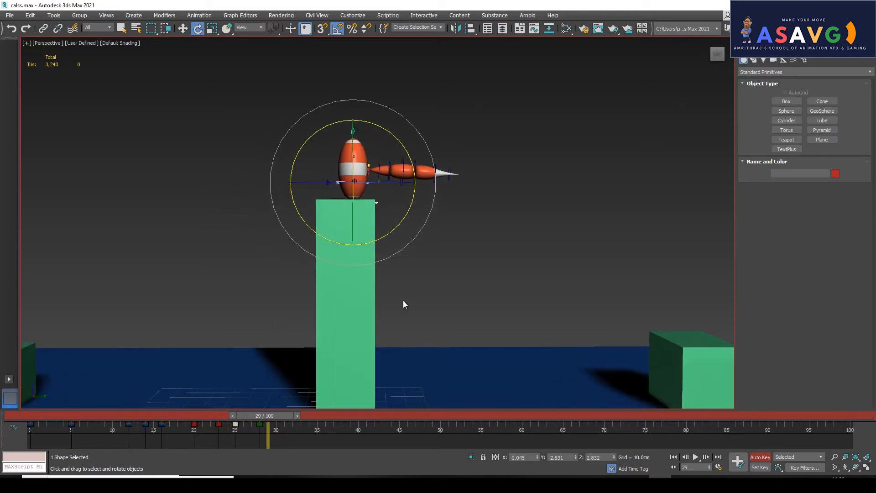
drag(256, 417, 46, 417)
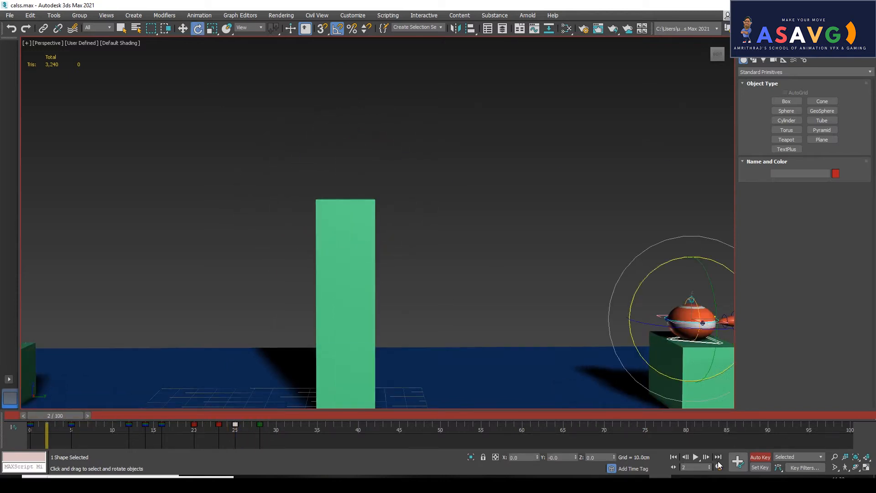
click(697, 458)
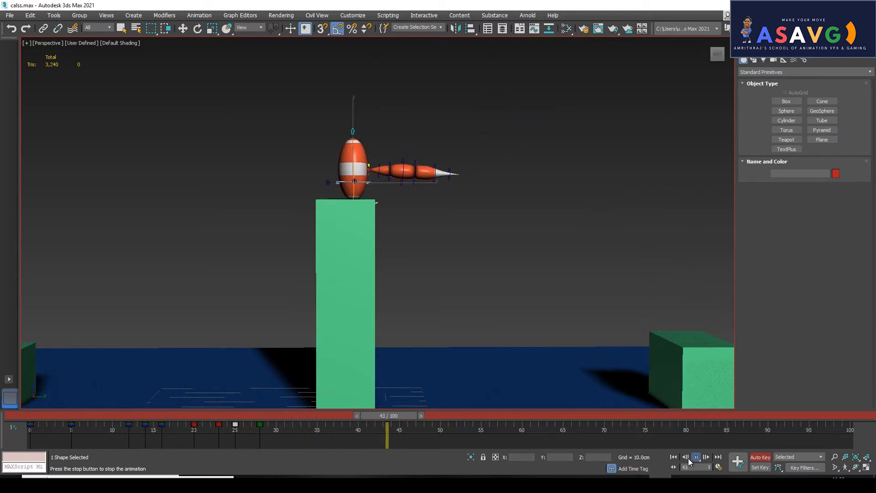
click(695, 457)
key(e)
At frame 19, reduce the ball's stretch by moving A_stretch_UP_ctr down to Z about 137.9 cm.
drag(131, 416, 200, 437)
key(e)
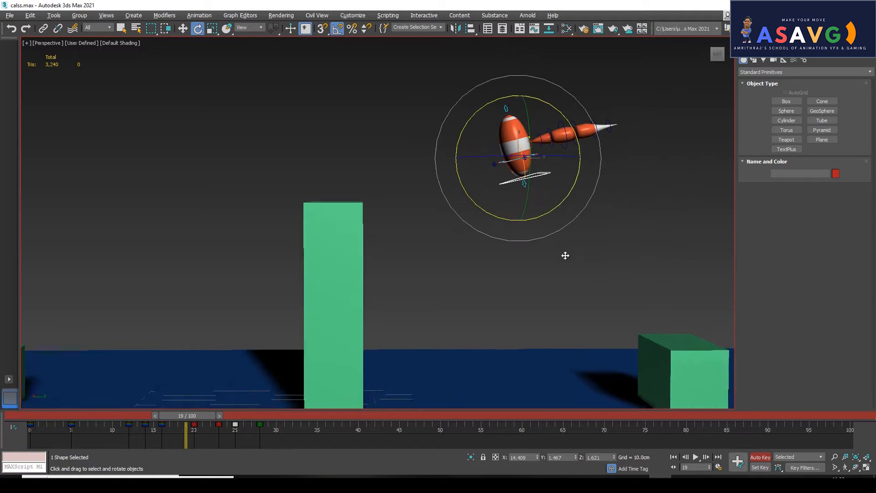
middle_drag(566, 256, 540, 260)
key(w)
click(482, 114)
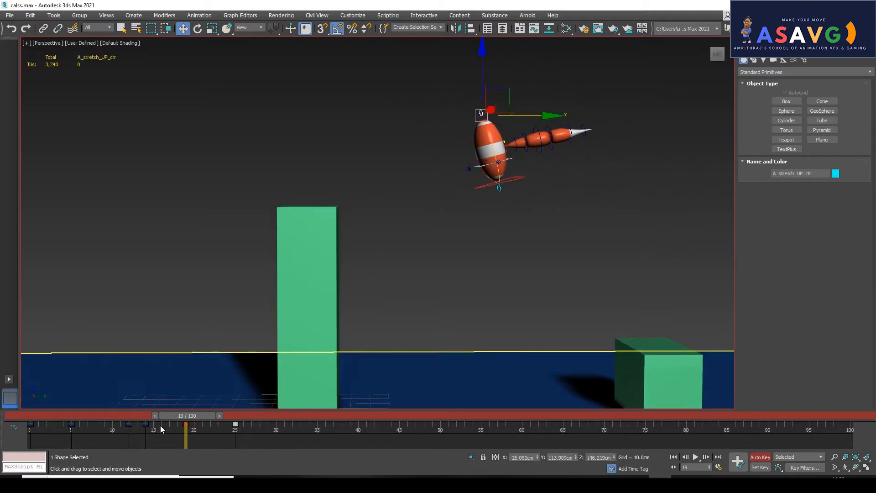
drag(168, 417, 185, 428)
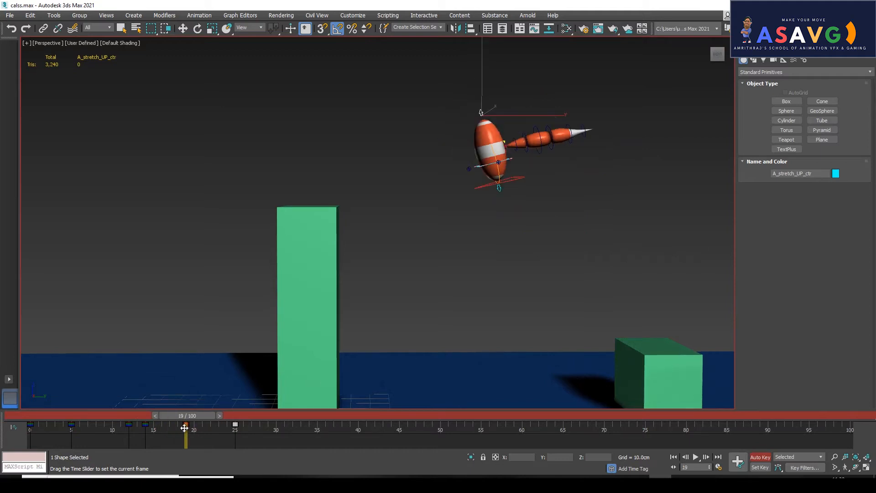
key(w)
middle_drag(487, 226, 466, 225)
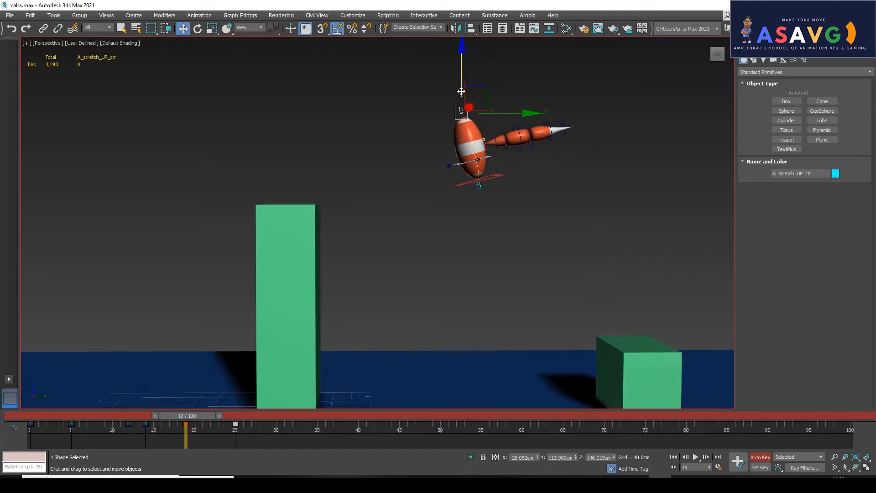
drag(463, 95, 464, 115)
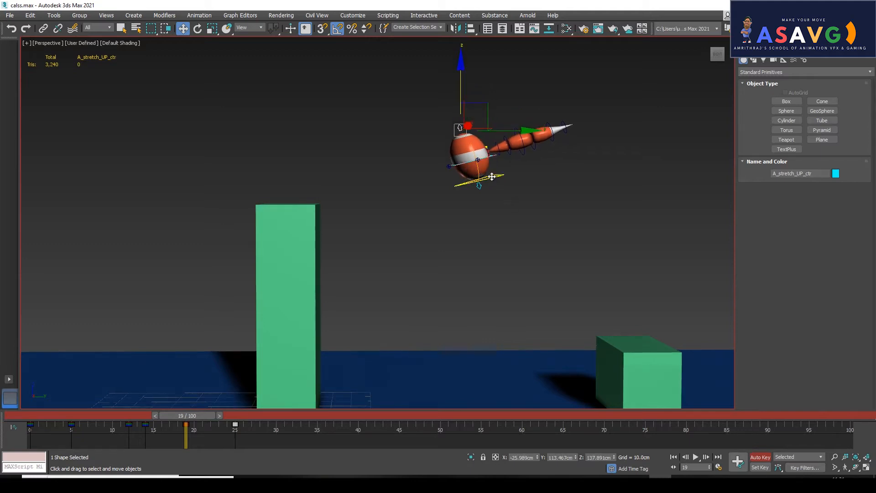
At frame 20, lower A_stretch_UP_ctr to squash the ball slightly, and rotate the base control level to about 0 degrees on X.
mouse_move(197, 416)
mouse_down()
mouse_move(267, 433)
mouse_move(207, 418)
mouse_up()
key(w)
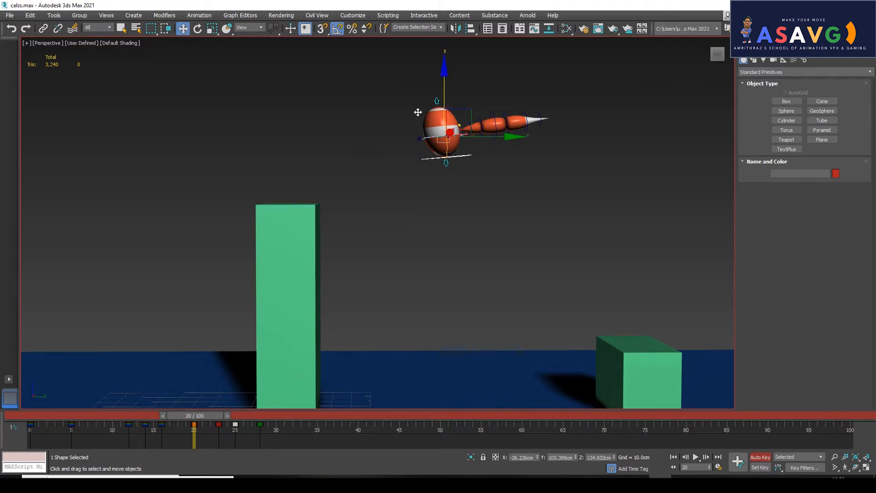
drag(440, 84, 439, 93)
key(e)
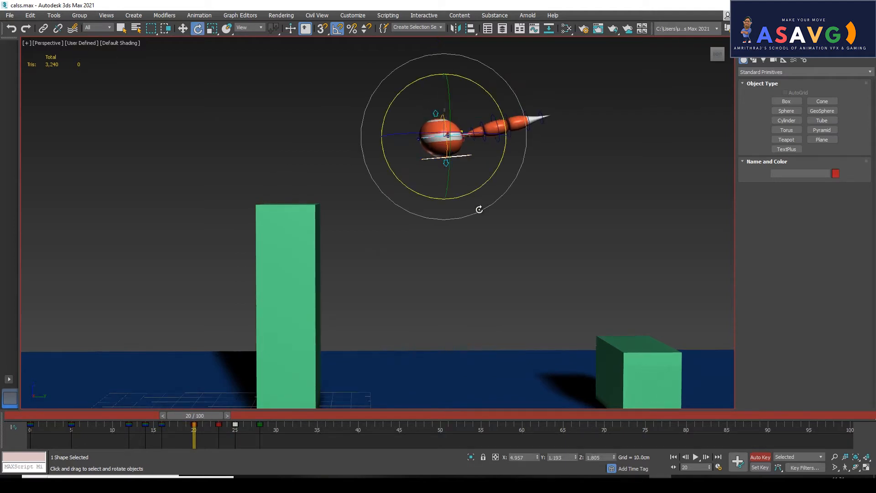
mouse_move(479, 215)
mouse_down()
mouse_move(446, 221)
mouse_move(477, 212)
mouse_up()
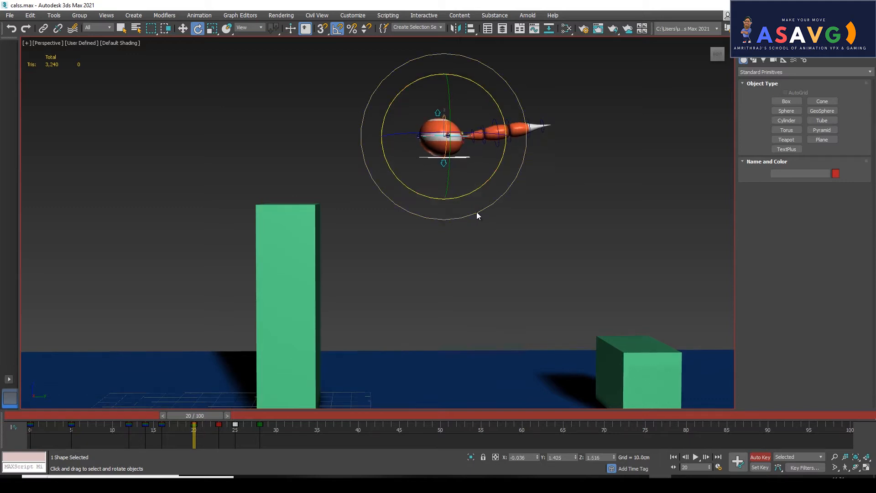
At frame 25, lengthen the ball's stretch on contact with the pillar by raising A_stretch_UP_ctr to Z about 137.9 cm.
drag(201, 416, 239, 437)
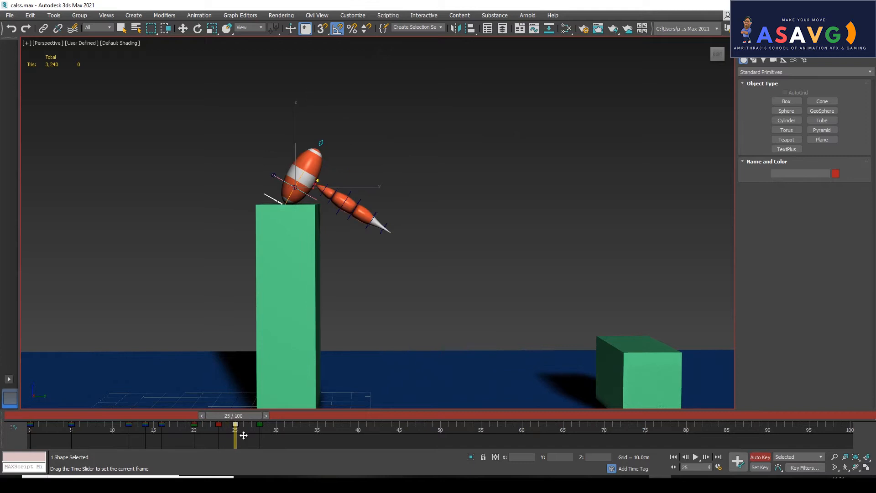
key(w)
click(322, 142)
drag(318, 145, 323, 108)
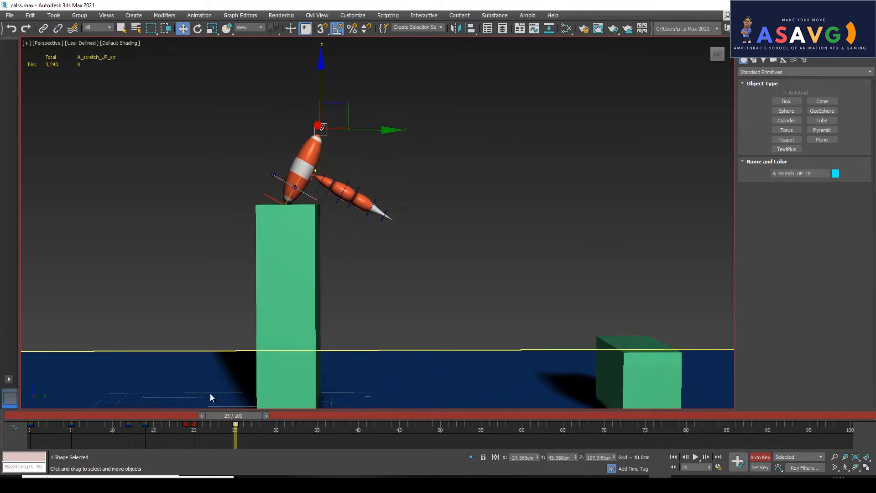
At frame 28, squash the ball on the pillar by lowering A_stretch_UP_ctr to Z about 121.7 cm.
drag(222, 418, 247, 418)
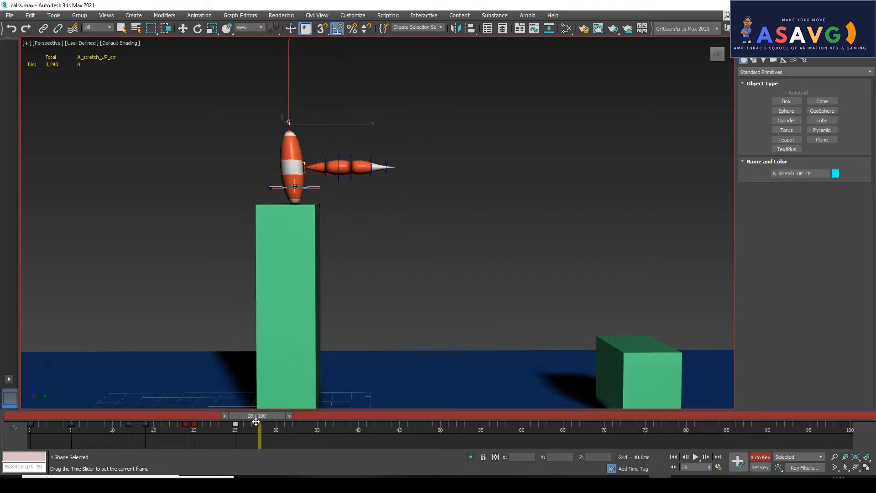
drag(290, 97, 294, 134)
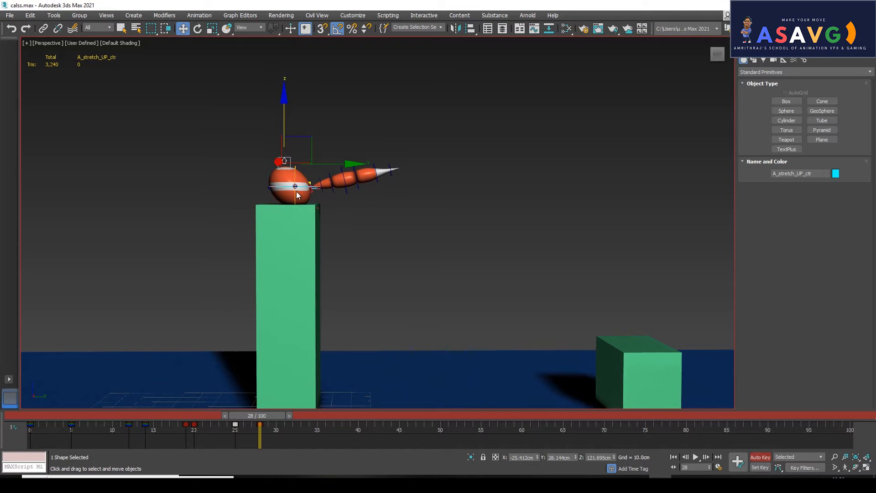
alt+middle_drag(298, 193, 309, 230)
Select the base control and rotate it slightly at frame 28 to level the ball on top of the pillar.
drag(259, 418, 235, 420)
key(w)
click(274, 202)
alt+middle_drag(267, 208, 223, 432)
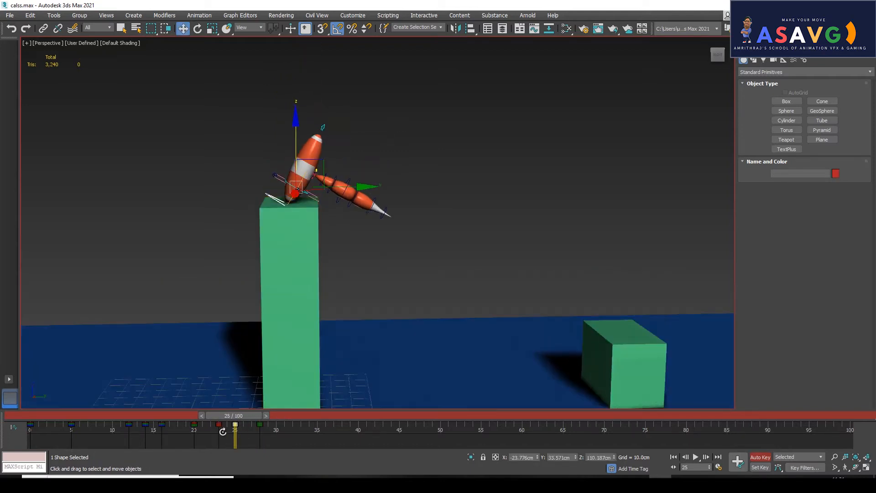
drag(245, 414, 250, 414)
key(e)
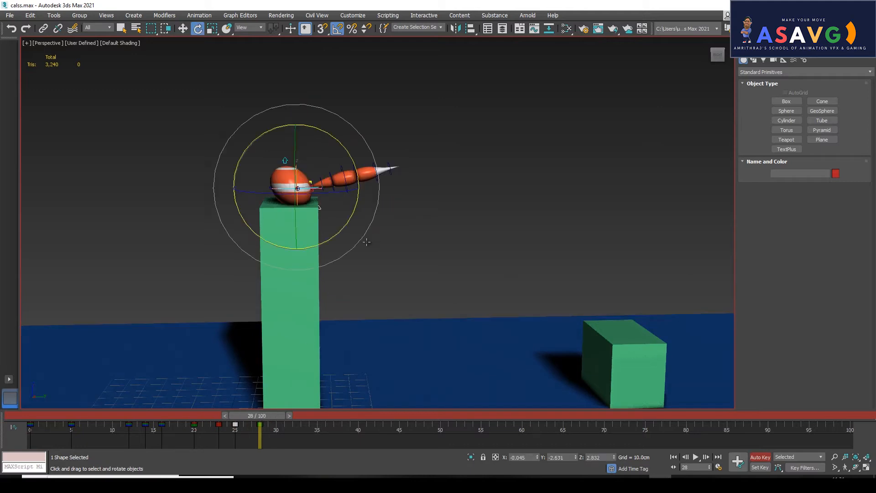
drag(350, 251, 350, 252)
Centre the squashed ball at frame 28 by moving A_stretch_UP_ctr along Y to about 32.5 cm.
key(w)
click(286, 160)
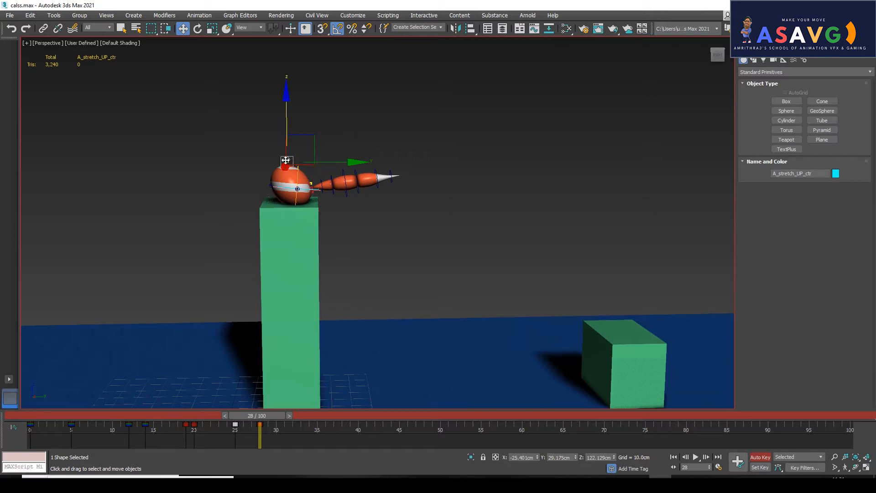
drag(293, 164, 304, 162)
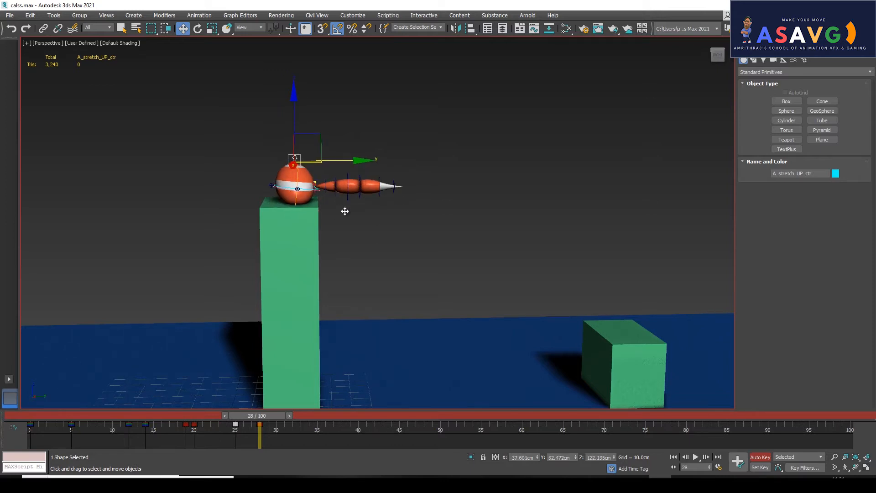
alt+middle_drag(345, 211, 246, 220)
alt+middle_drag(250, 164, 270, 186)
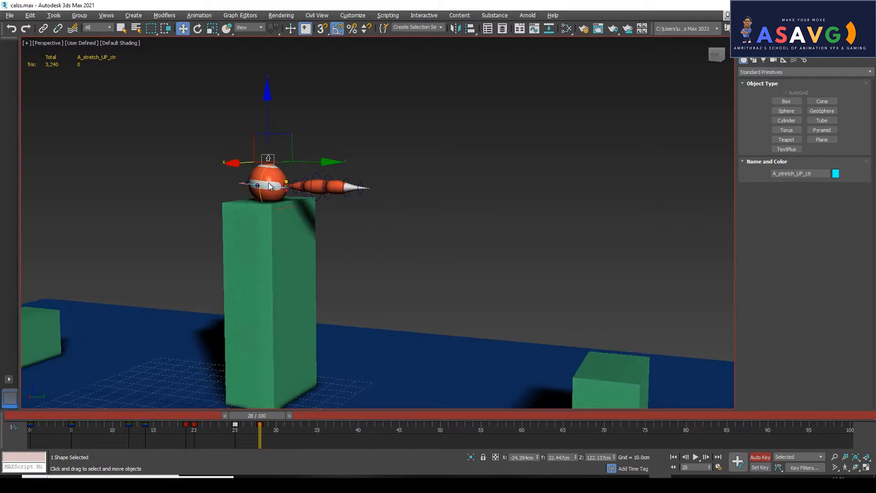
At frame 28, deepen the landing squash by lowering A_stretch_UP_ctr a little more and adjusting its rotation.
mouse_move(242, 418)
mouse_down()
mouse_move(232, 417)
mouse_move(256, 418)
mouse_up()
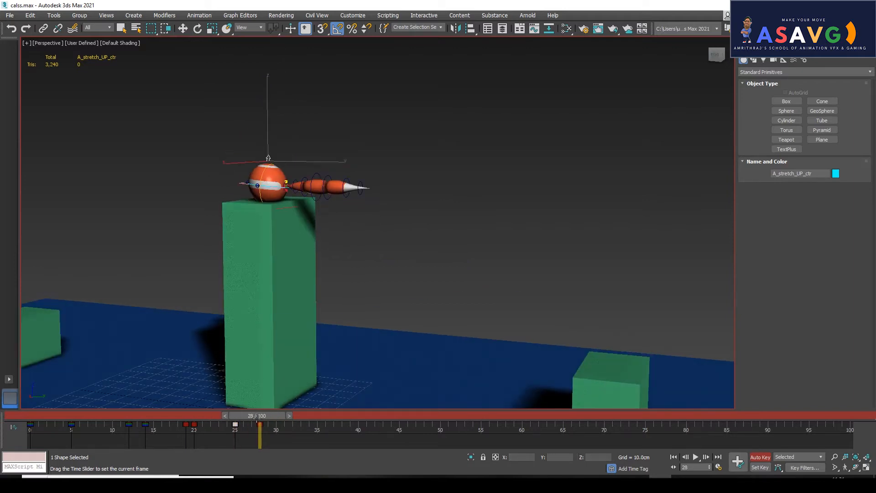
alt+middle_drag(299, 326, 341, 303)
drag(268, 120, 268, 125)
key(e)
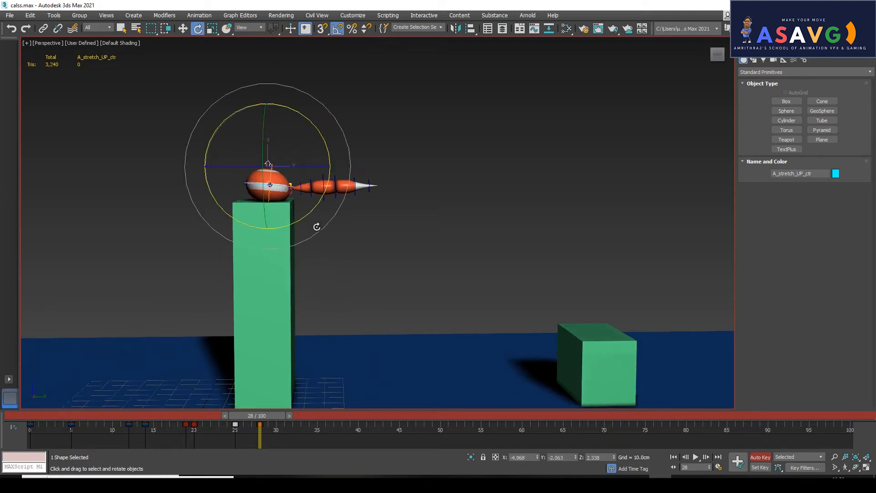
drag(316, 228, 323, 231)
mouse_move(270, 416)
mouse_down()
mouse_move(237, 419)
mouse_move(289, 428)
mouse_move(238, 417)
mouse_move(258, 417)
mouse_move(227, 424)
mouse_move(260, 424)
mouse_up()
key(w)
key(e)
key(w)
drag(268, 123, 267, 134)
At frame 32, let the ball rebound by raising A_stretch_UP_ctr to Z about 123 cm.
drag(257, 415, 290, 442)
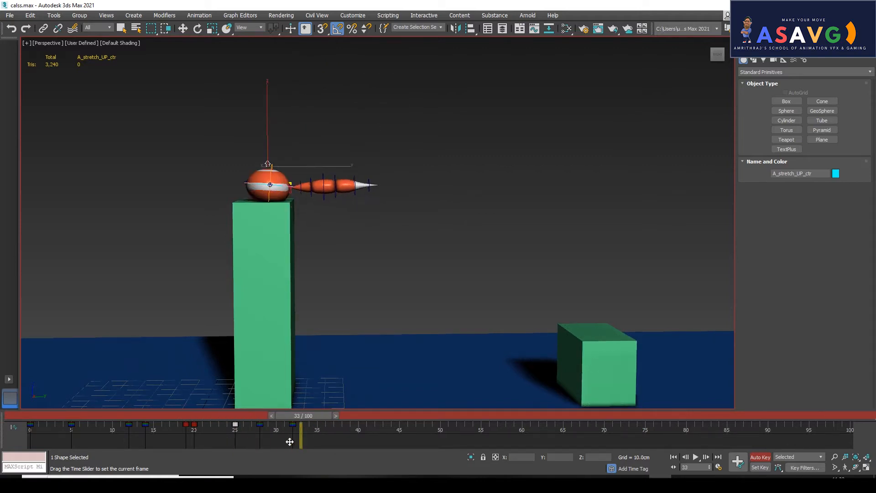
key(w)
drag(268, 138, 269, 130)
Settle the ball into a squash at about frame 38 by lowering A_stretch_UP_ctr to Z about 118.9 cm.
drag(298, 416, 327, 416)
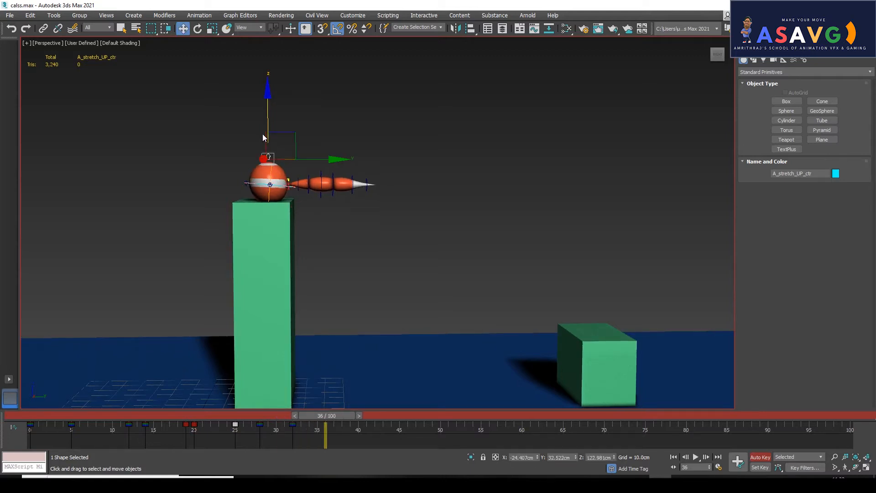
drag(267, 127, 268, 136)
drag(311, 416, 342, 434)
key(w)
key(w)
Shift the last two A_stretch_UP_ctr keys one frame later, to frames 33 and 39, and scrub past them.
click(293, 426)
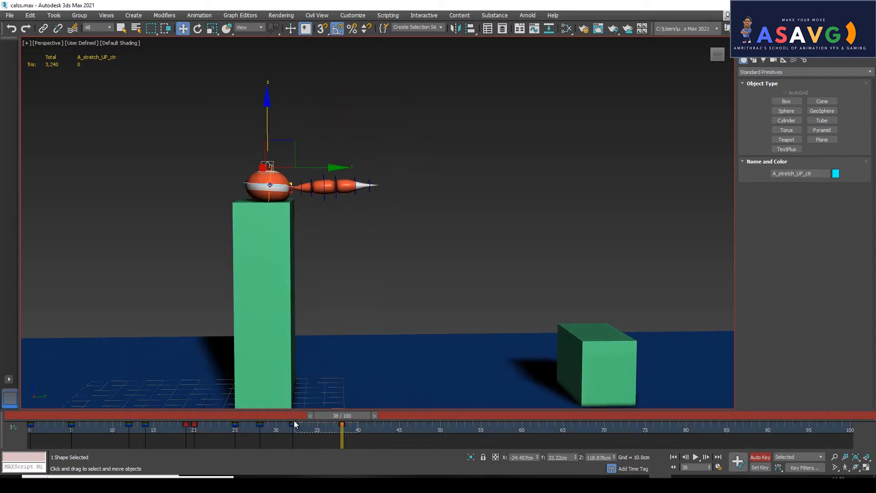
drag(322, 415, 383, 427)
scroll(338, 305, down, 5)
middle_drag(330, 305, 349, 307)
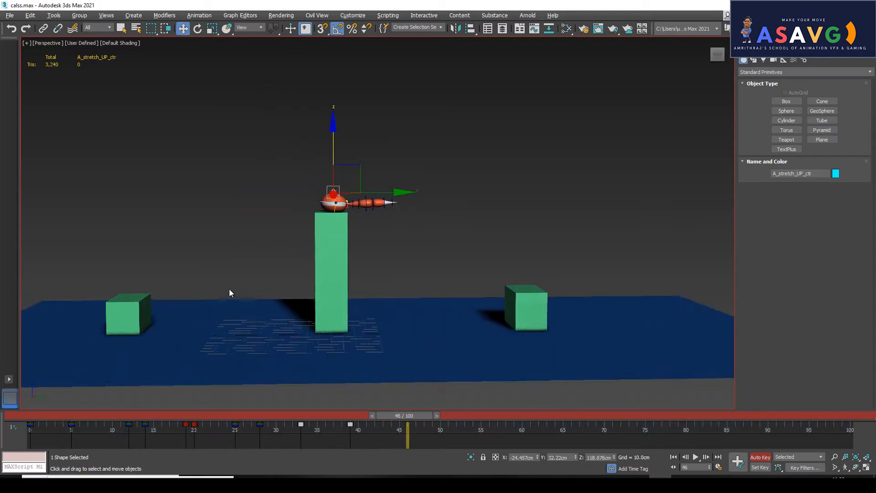
Return to frame 0, frame the jump in the Perspective view and create a preview animation at 200 percent of output.
scroll(229, 290, up, 4)
drag(109, 414, 0, 422)
key(w)
alt+middle_drag(462, 307, 424, 283)
middle_drag(424, 282, 366, 237)
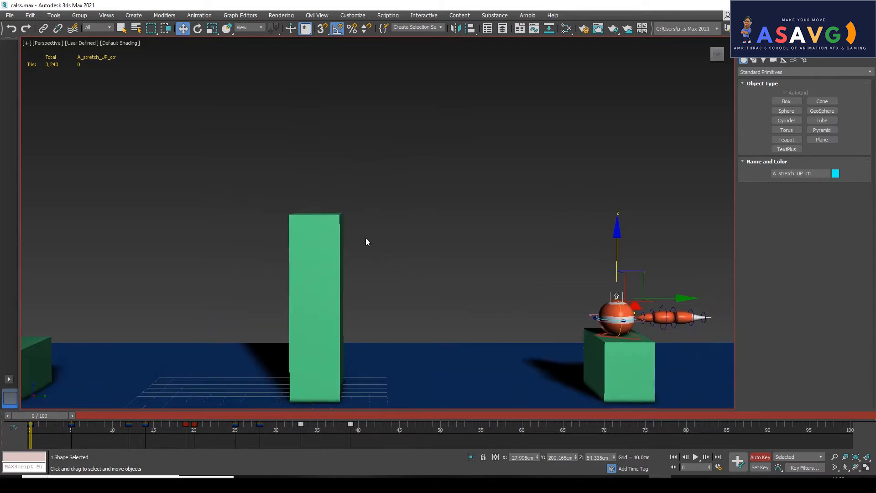
click(26, 43)
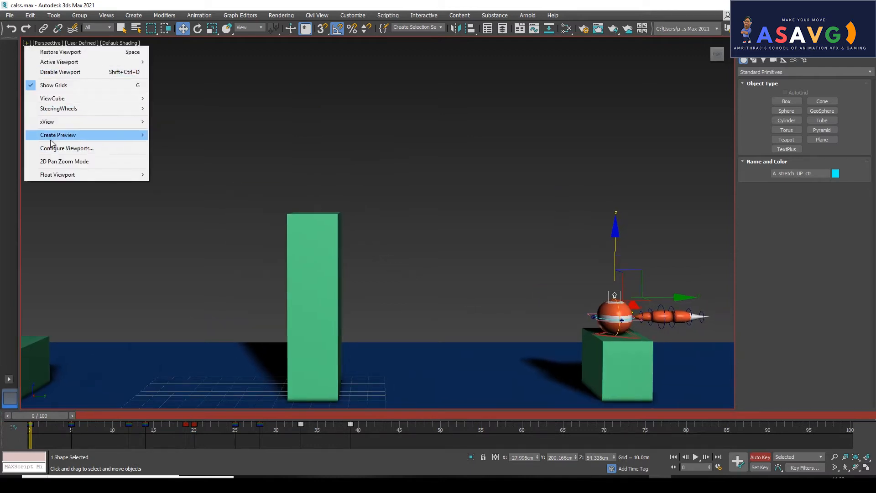
mouse_move(50, 138)
click(173, 145)
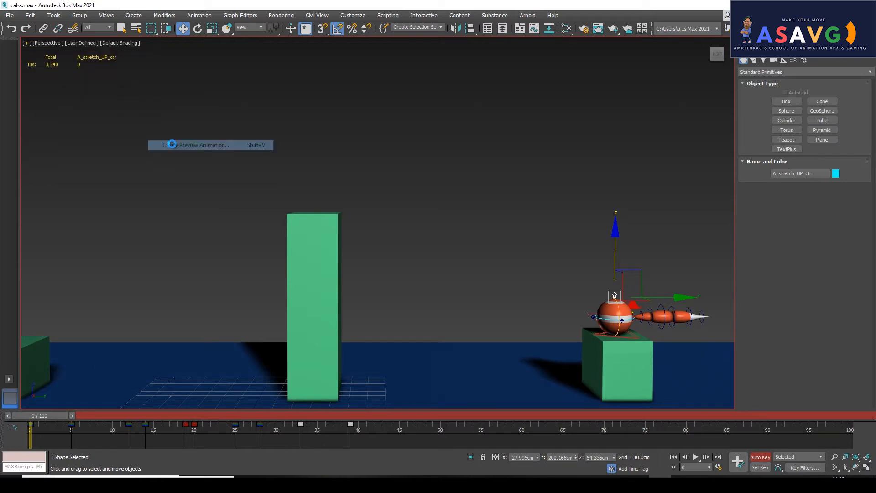
text(200)
key(Return)
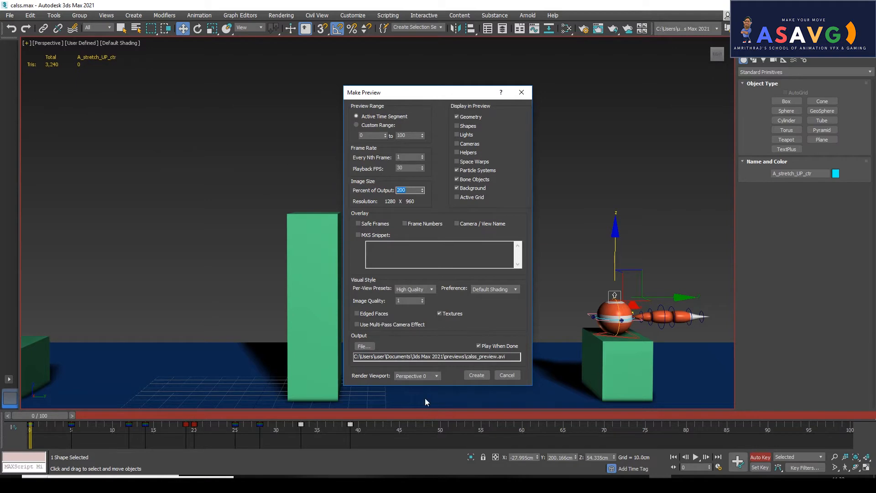
click(478, 374)
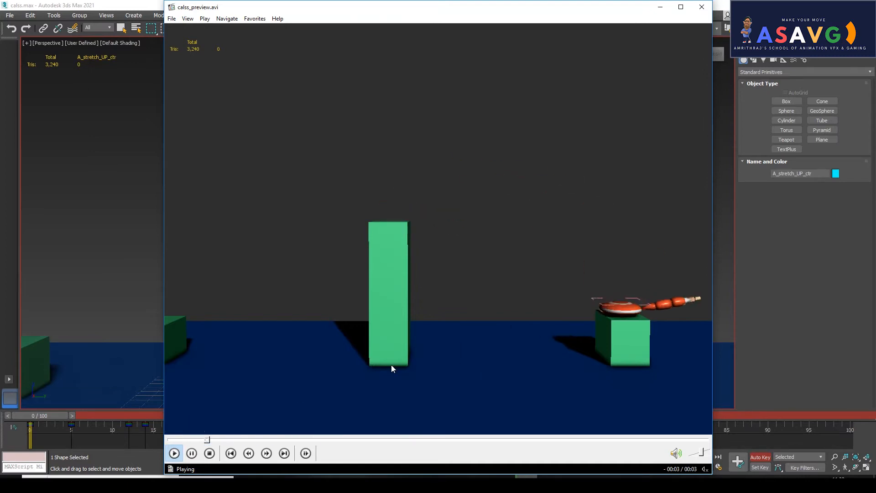
Replay the preview video several times to judge the timing of the jump, and close the player.
click(176, 439)
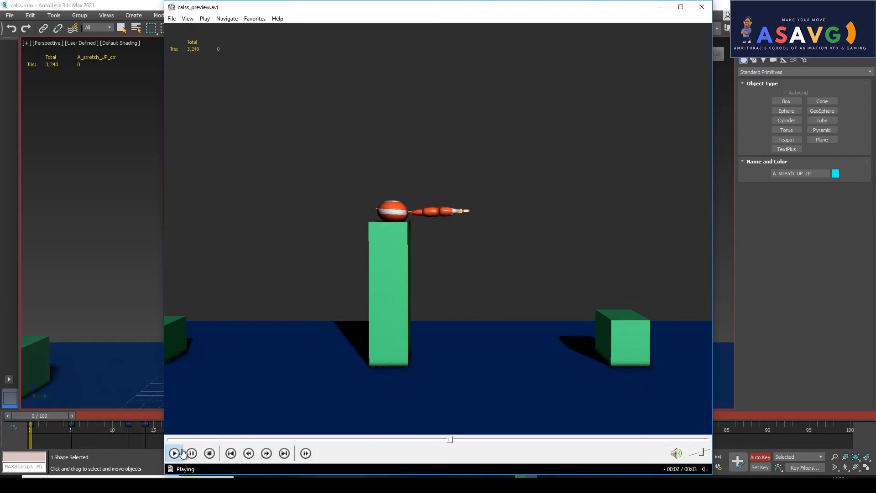
click(174, 440)
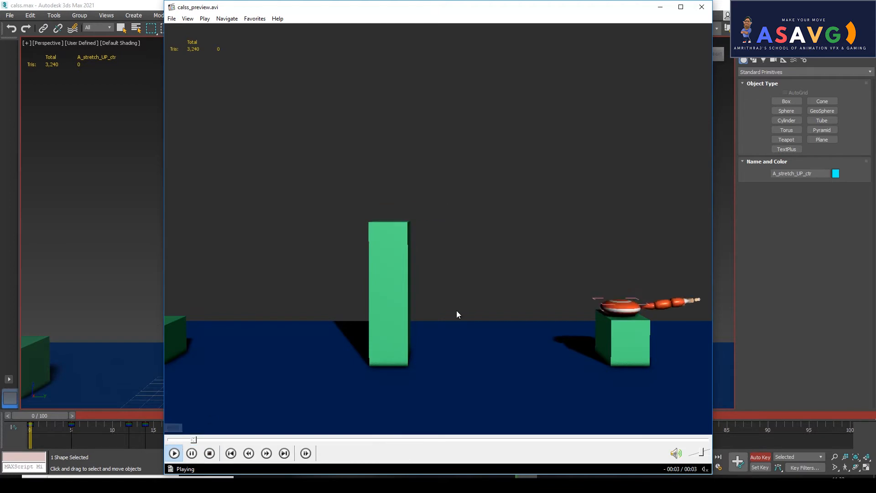
click(171, 439)
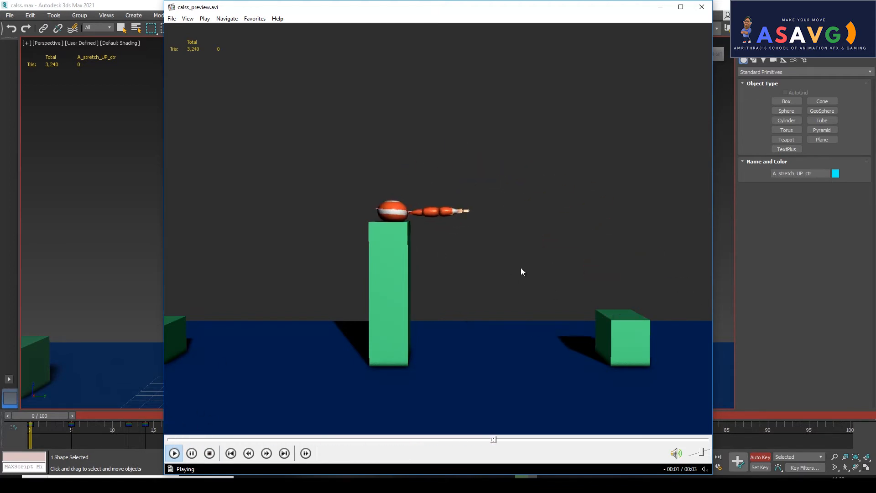
click(701, 7)
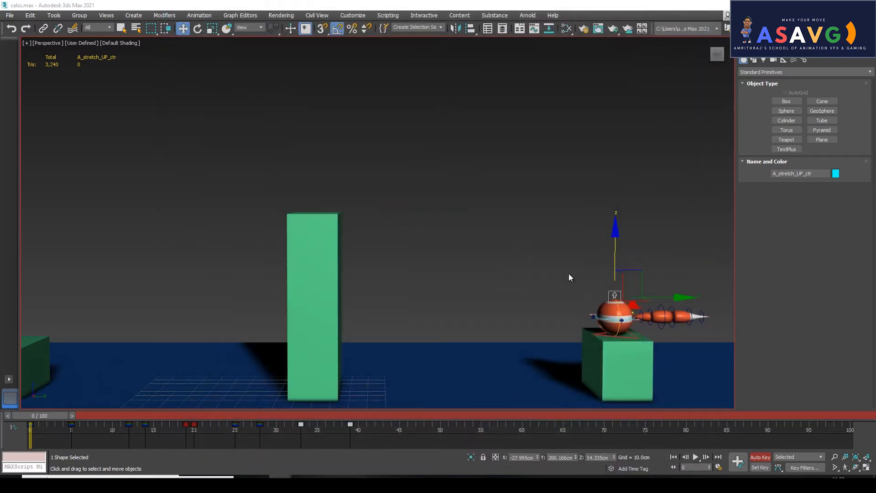
Select all the rig controls and shift their keys from frame 12 onward four frames later, starting at frame 16.
double_click(651, 342)
alt+click(638, 354)
drag(51, 417, 105, 428)
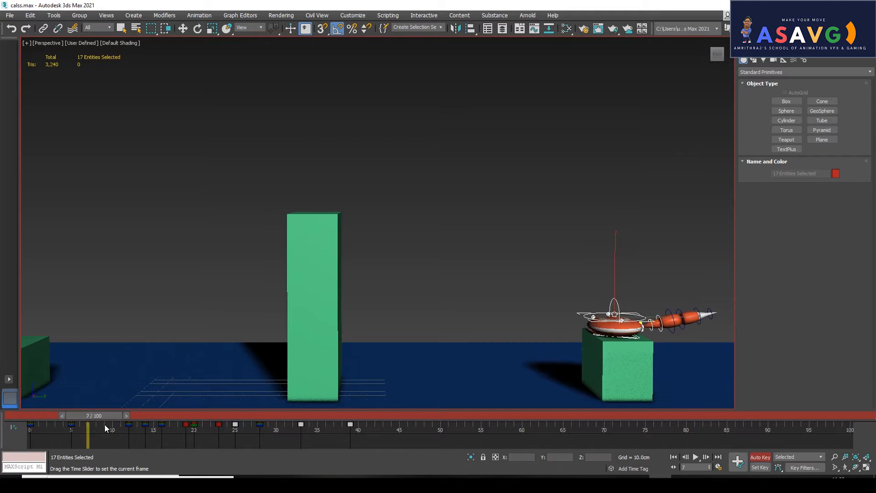
click(119, 428)
key(w)
drag(382, 436, 132, 429)
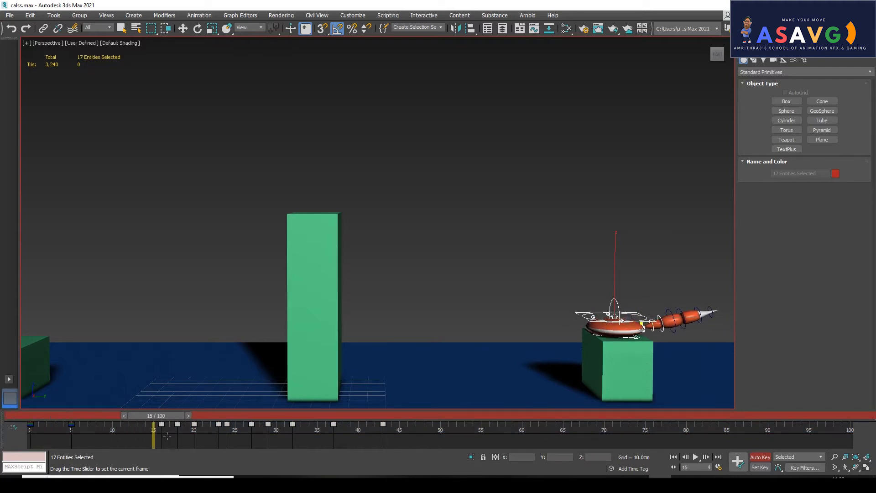
key(w)
Select A_stretch_UP_ctr, scrub through the retimed jump to check the poses and key spacing, and clear the selection.
click(598, 225)
click(616, 300)
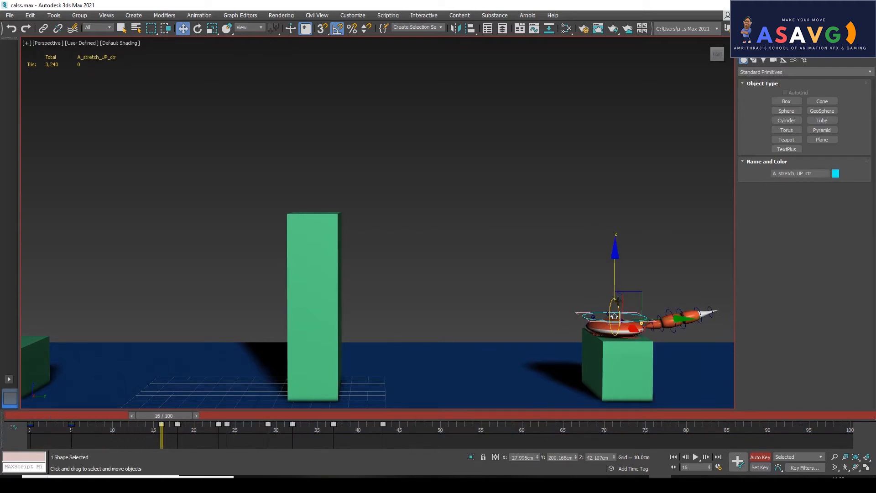
key(q)
drag(178, 415, 219, 429)
key(w)
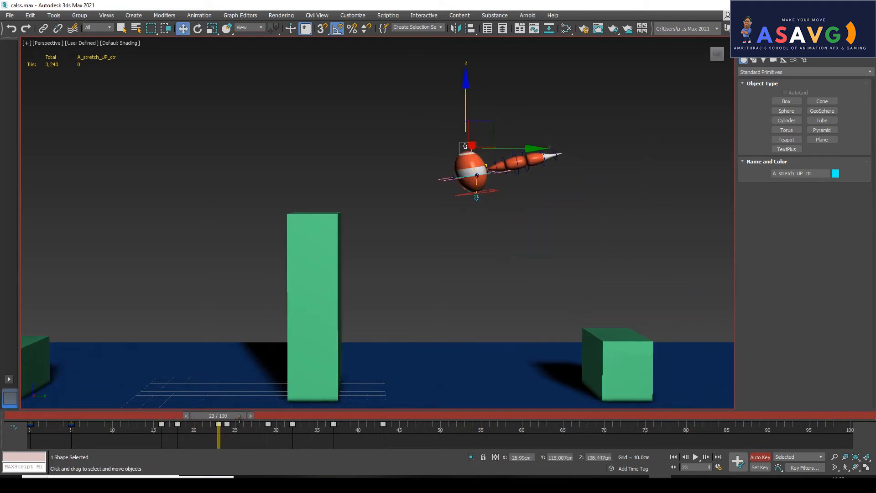
drag(478, 187, 533, 240)
mouse_move(219, 416)
mouse_down()
mouse_move(204, 416)
mouse_move(219, 416)
mouse_up()
key(w)
mouse_move(399, 431)
mouse_down()
mouse_move(215, 426)
mouse_move(248, 419)
mouse_move(281, 436)
mouse_move(386, 429)
mouse_up()
click(454, 341)
Create a new preview animation of the retimed jump from the Perspective view.
click(27, 43)
mouse_move(56, 134)
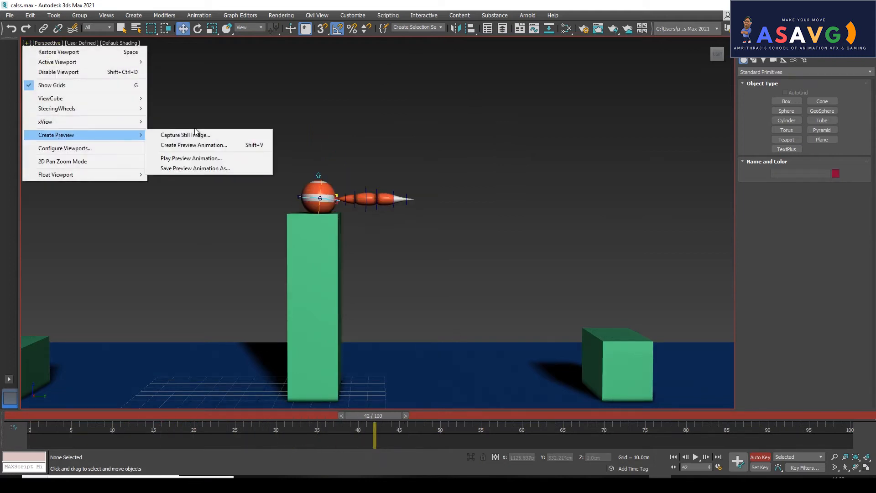
click(196, 143)
click(476, 374)
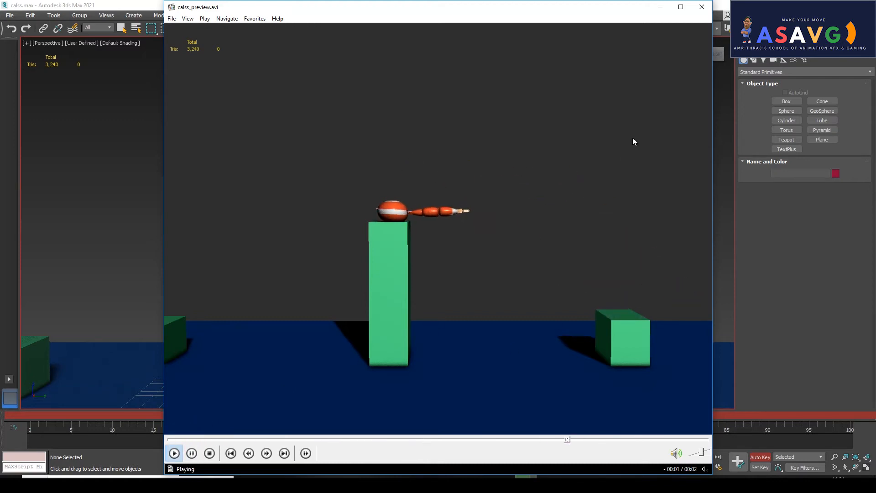
Replay the new preview from the start to check the longer anticipation before the jump, and close the player.
click(171, 439)
click(538, 259)
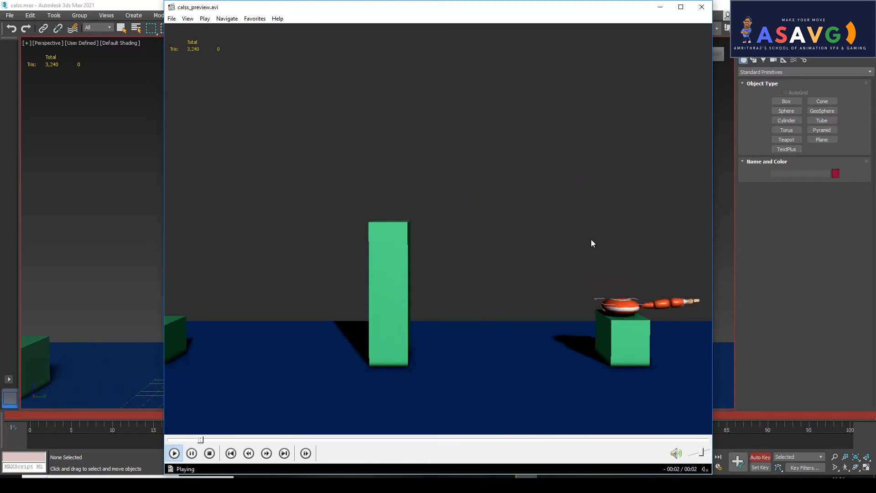
click(702, 7)
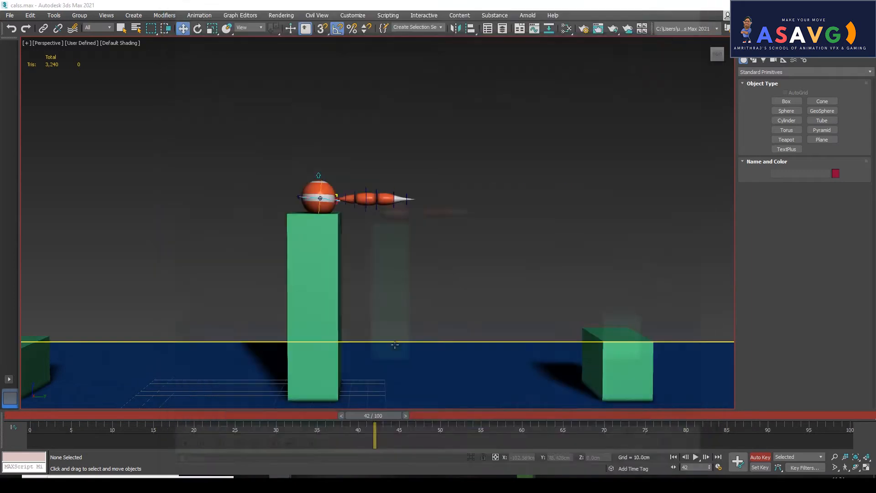
drag(277, 167, 382, 255)
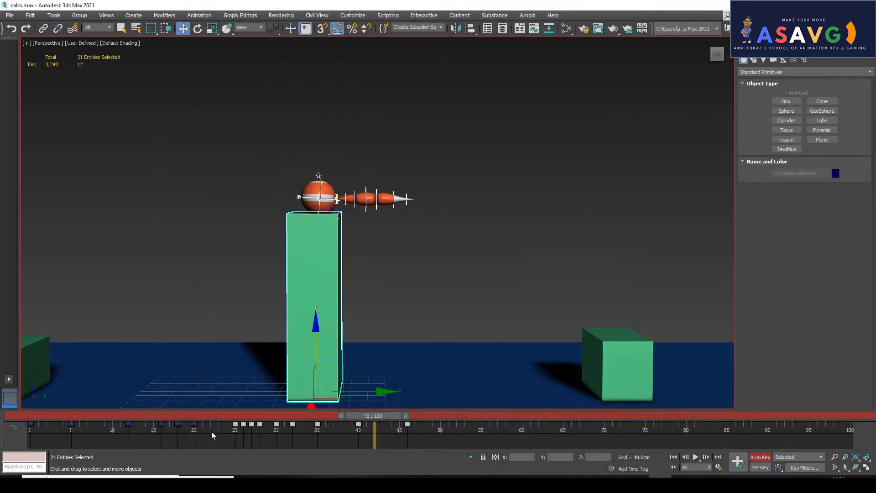
key(ctrl+z)
key(ctrl+z)
key(ctrl+z)
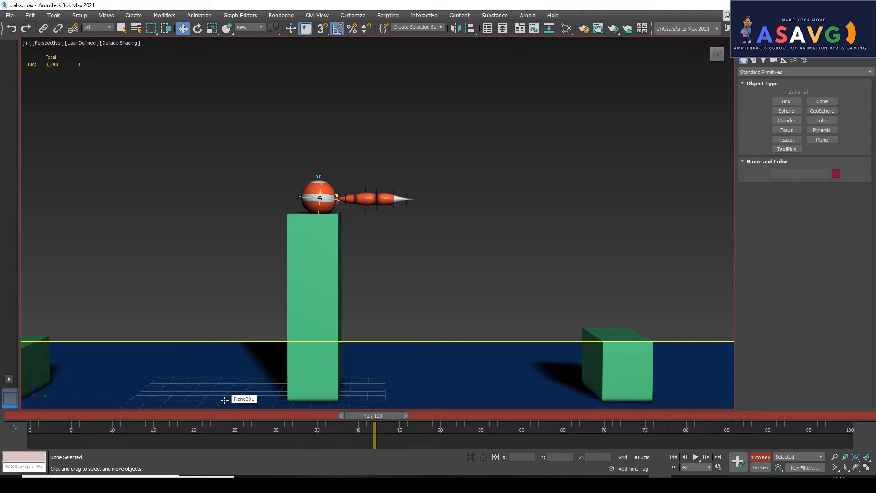
Select all the rig controls without the pillar and shift their keys from frame 26 onward three frames earlier, starting at frame 23.
click(202, 417)
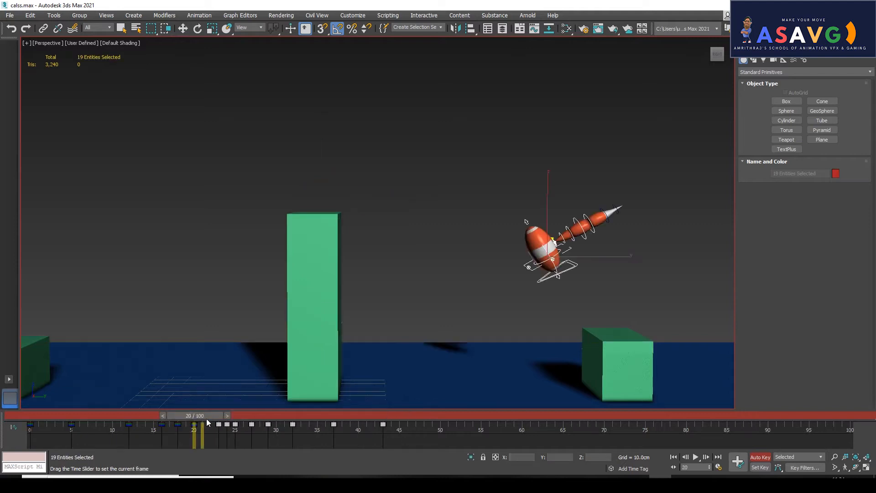
drag(228, 417, 334, 430)
key(w)
Create a preview animation of the shortened jump from the Perspective view with the current preview settings.
click(26, 43)
mouse_move(59, 135)
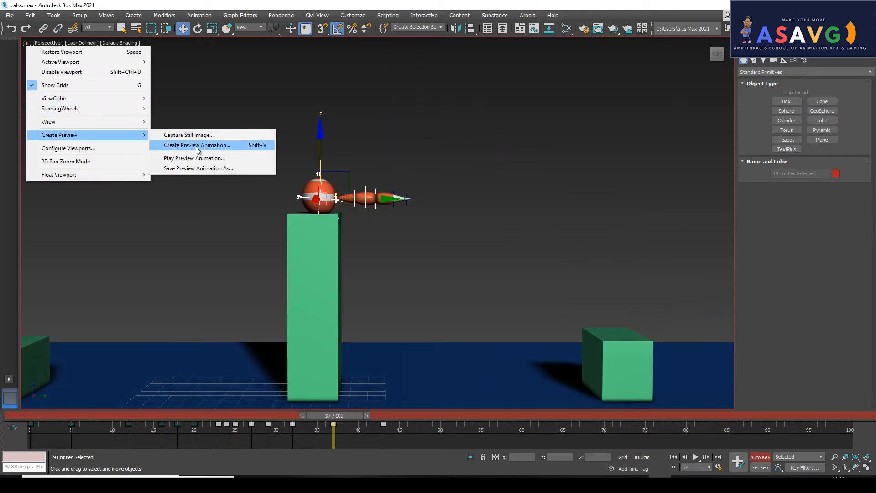
click(197, 145)
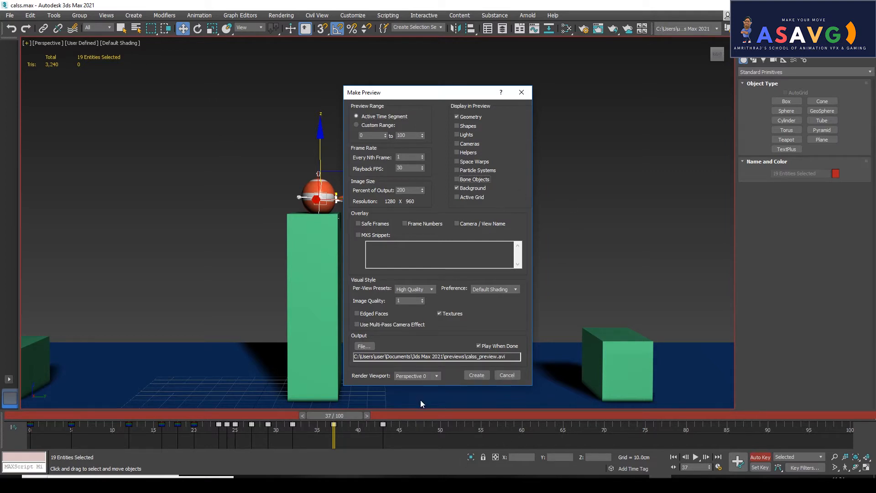
click(475, 376)
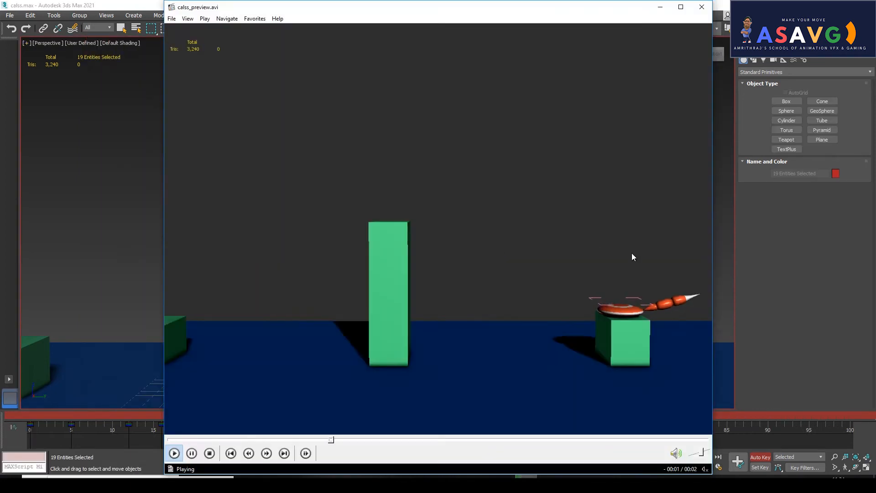
Replay the new preview from the start to check the jump and landing timing, and close the player.
click(173, 453)
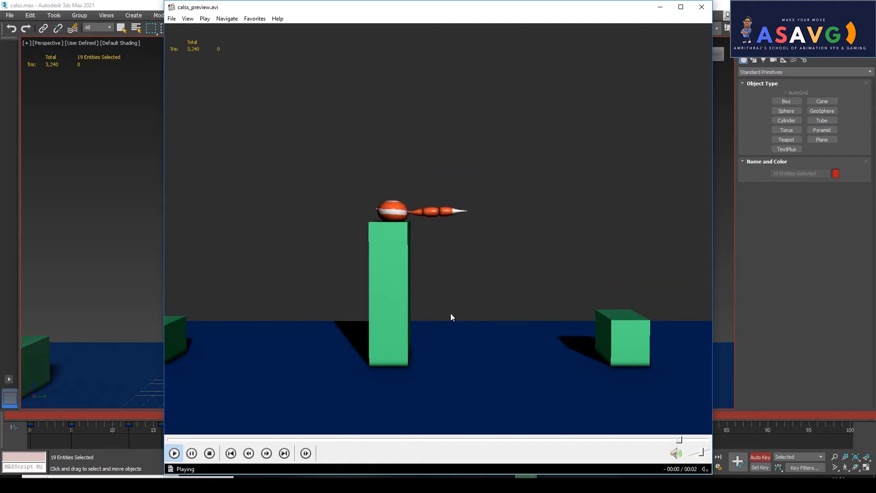
click(197, 447)
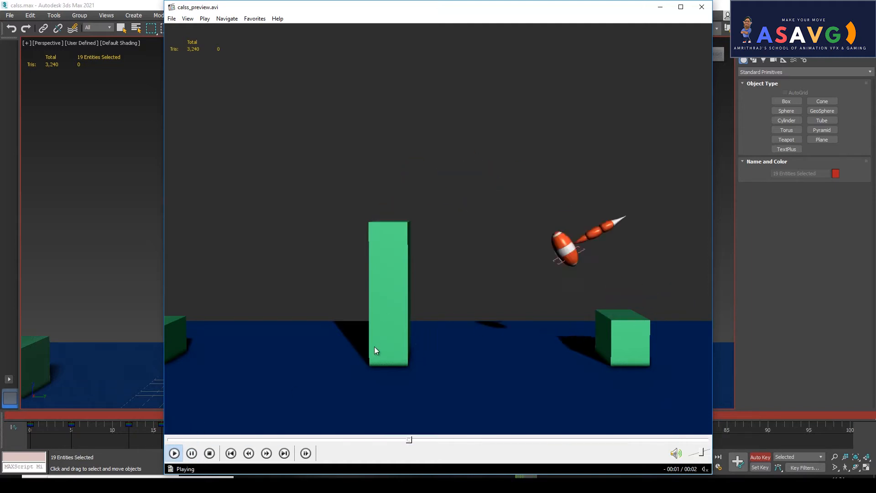
drag(194, 440, 149, 436)
click(406, 331)
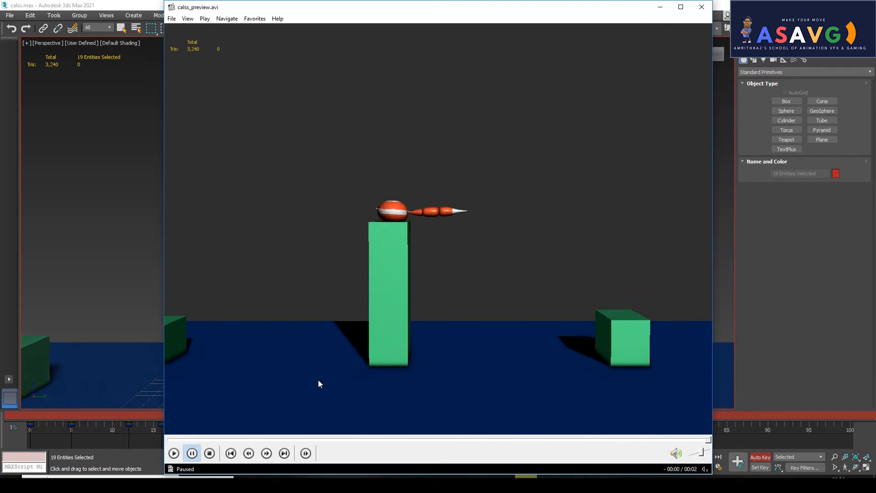
click(702, 7)
Move the last two keys of A_stretch_UP_ctr to frames 39 and 45, and raise the control slightly at frame 50.
click(282, 180)
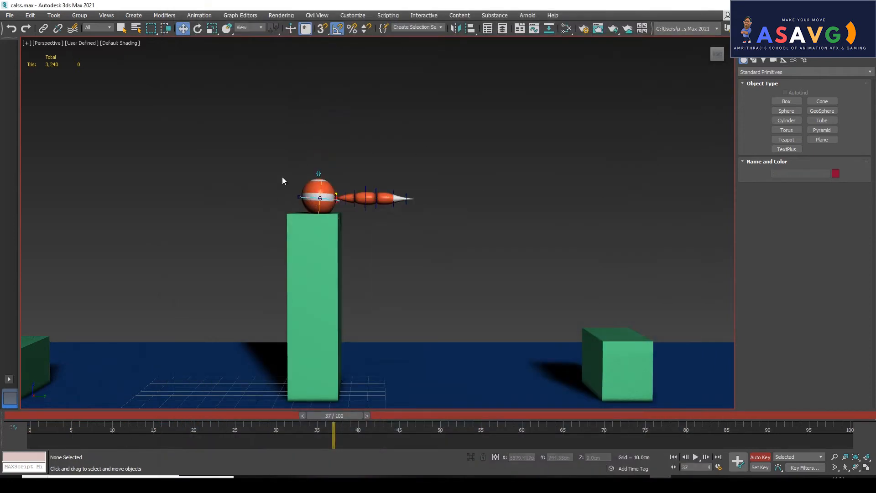
drag(316, 417, 308, 433)
key(w)
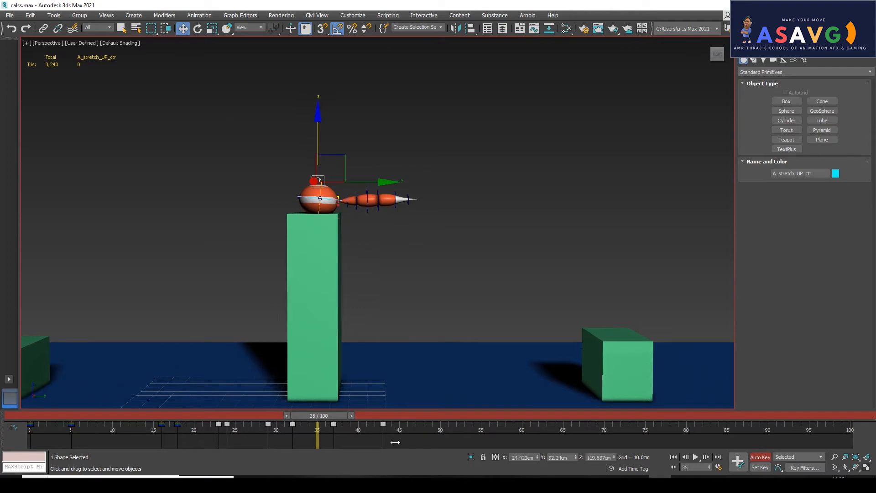
drag(416, 440, 439, 416)
key(w)
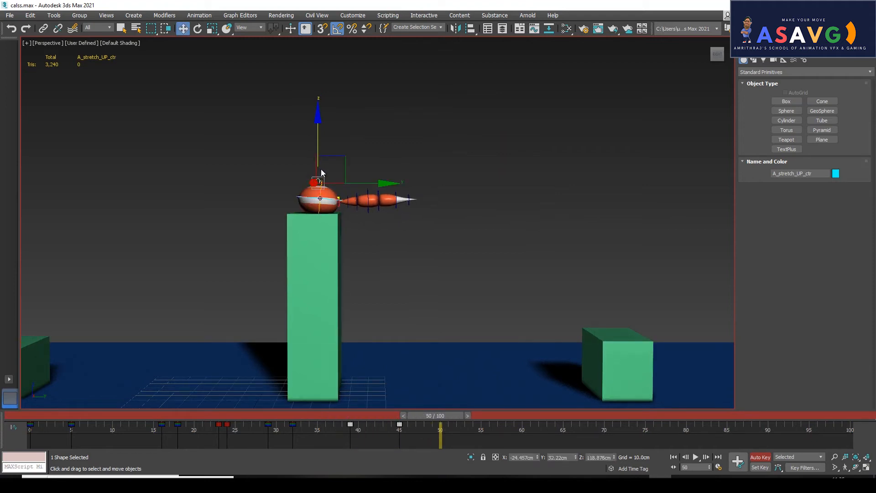
drag(433, 415, 464, 431)
click(462, 382)
Create a preview animation of the adjusted settle, replay it from near the start, and close the player.
click(28, 45)
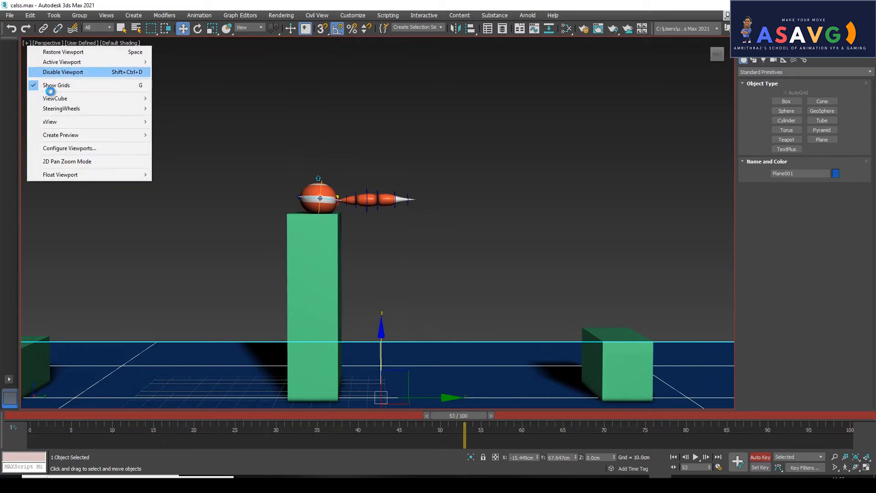
mouse_move(140, 135)
click(174, 145)
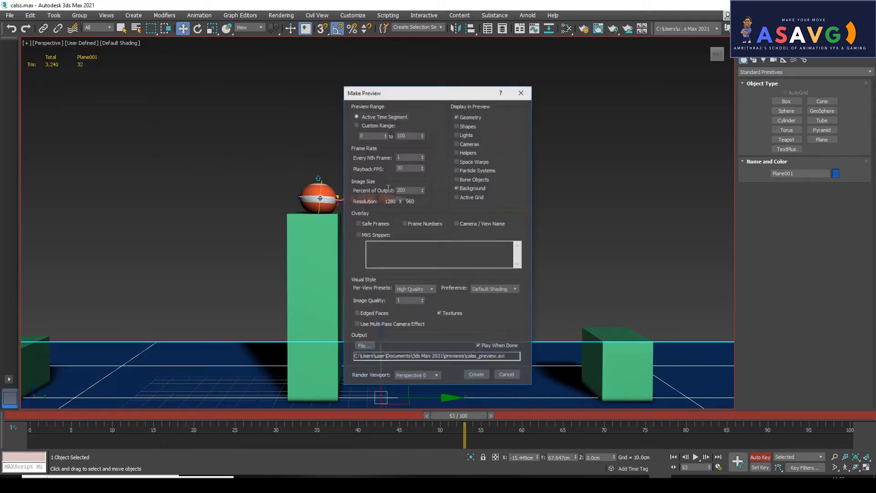
click(479, 375)
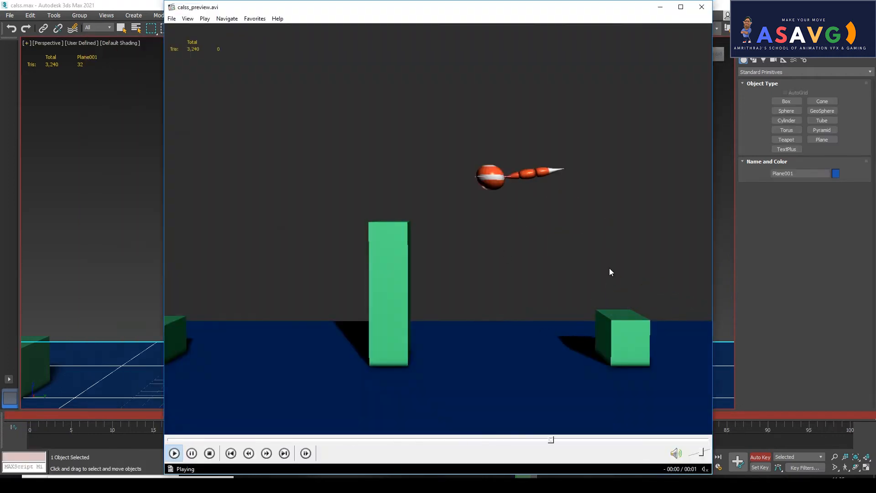
click(185, 440)
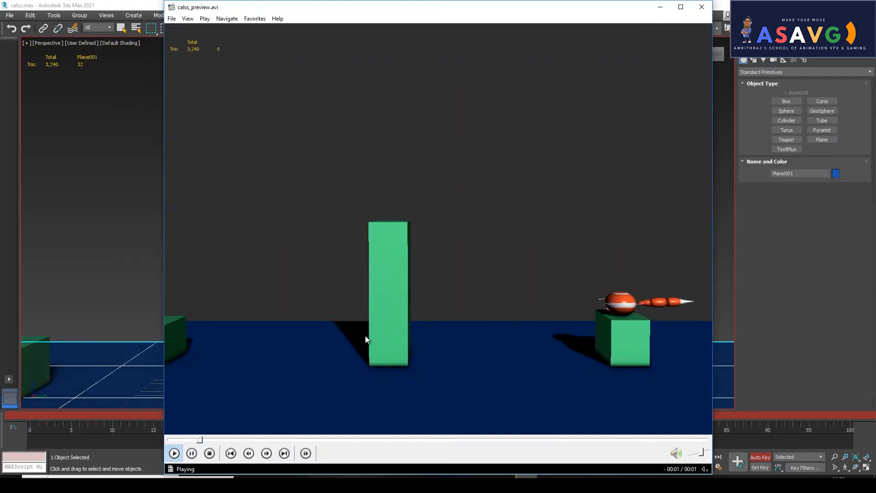
click(701, 7)
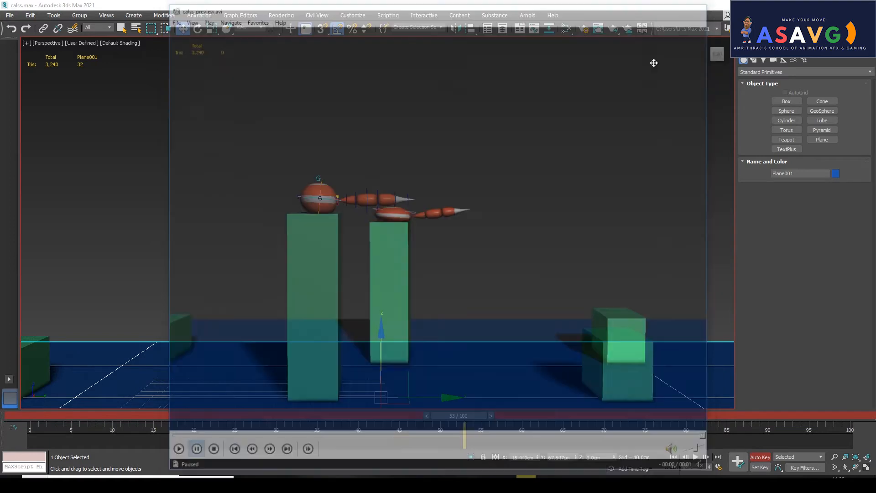
Create the Perspective preview animation once more, replay it from the start to check the settle, and close the player.
click(25, 43)
mouse_move(123, 136)
click(204, 146)
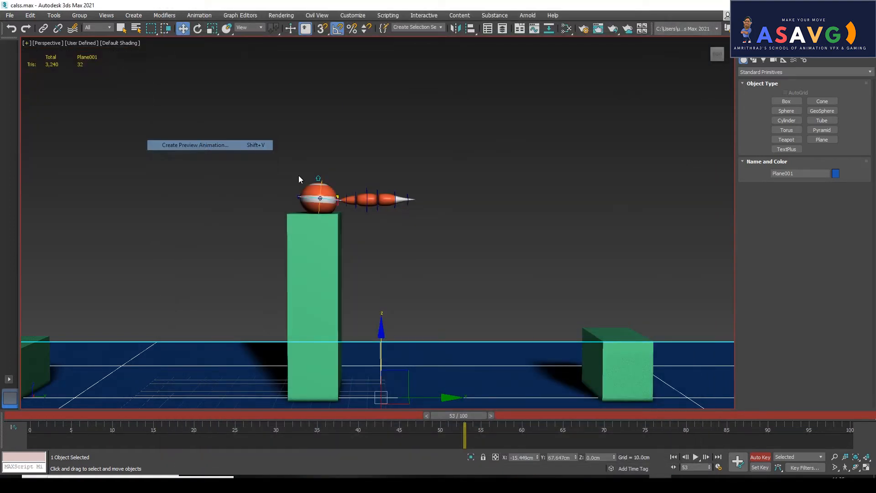
click(478, 376)
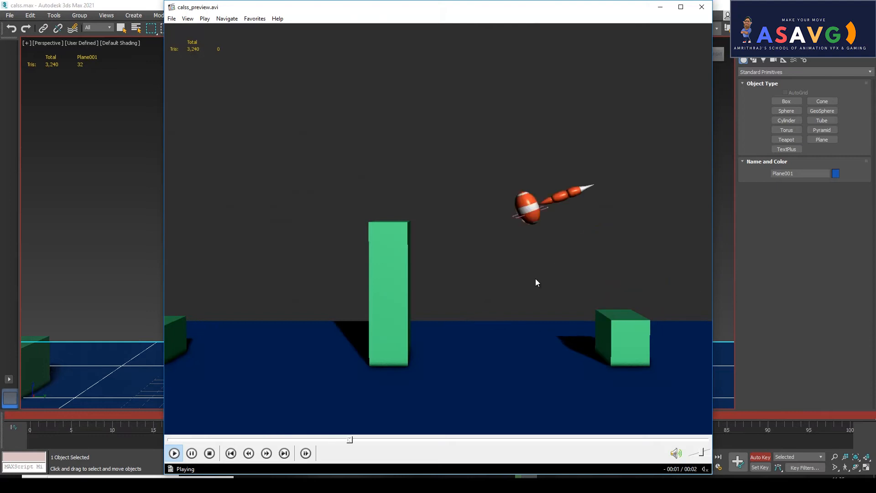
click(169, 440)
click(379, 328)
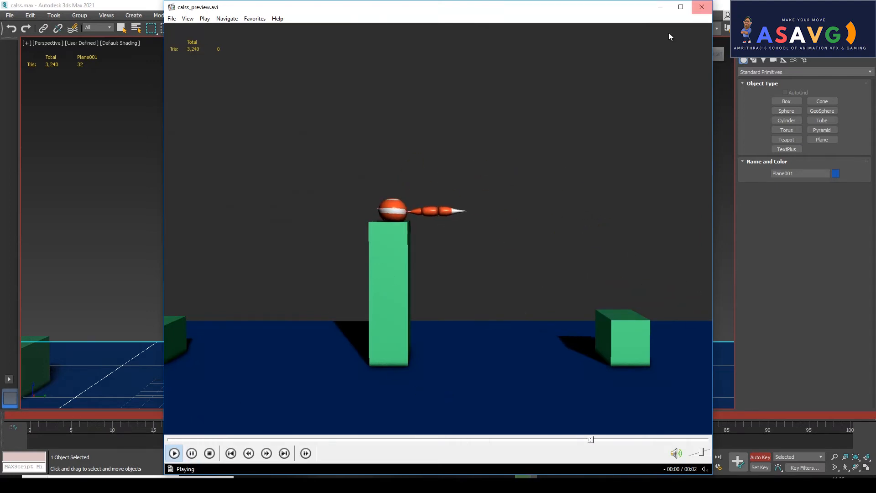
click(702, 7)
Select A_stretch_UP_ctr and tighten its settle by moving its last three keys to frames 37, 41 and 44.
click(319, 177)
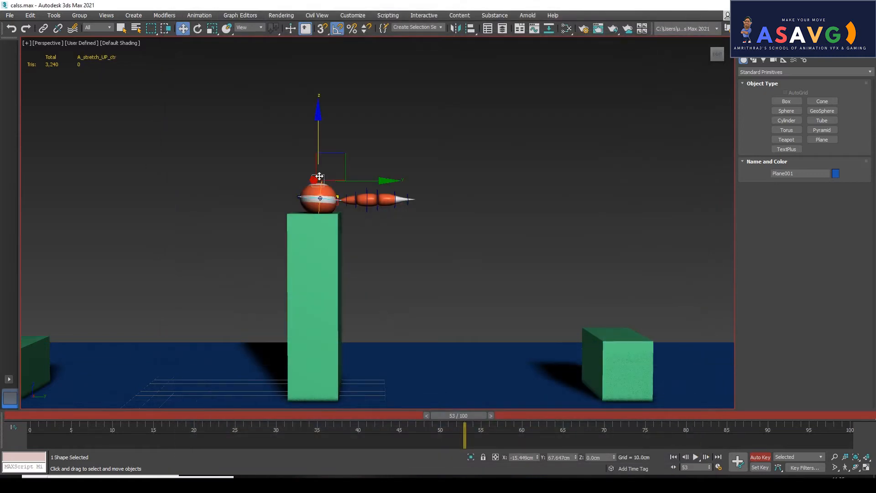
drag(370, 415, 334, 425)
drag(400, 425, 367, 426)
drag(448, 425, 399, 438)
key(w)
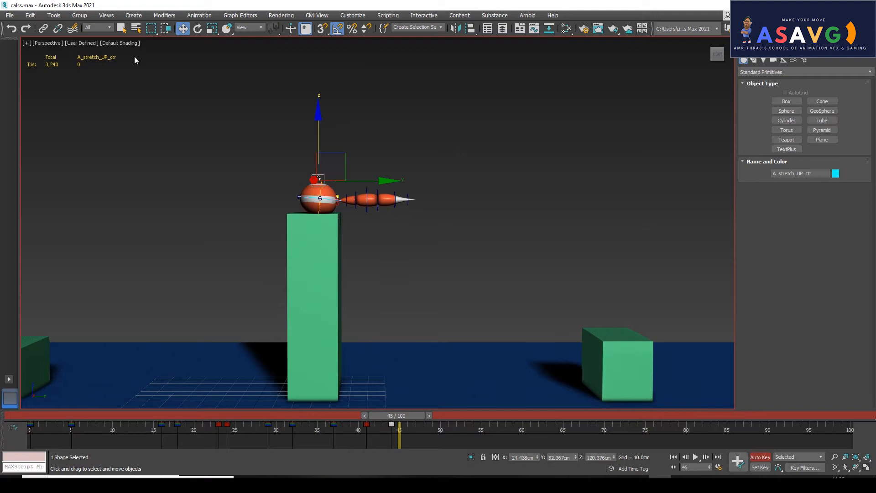
Create a new preview animation of the tightened settle from the Perspective view.
click(27, 42)
mouse_move(68, 132)
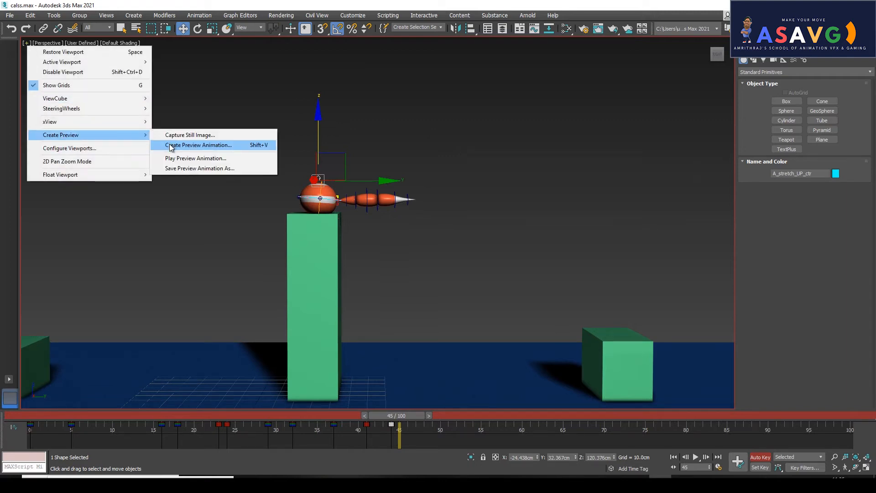
click(256, 144)
click(474, 378)
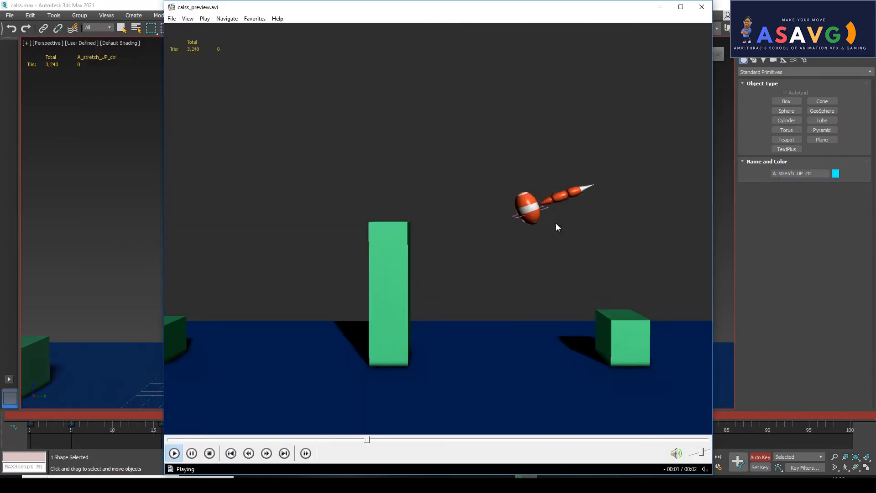
Replay the preview from the start several times to examine the landing and settle timing, and close the player.
click(173, 440)
click(337, 302)
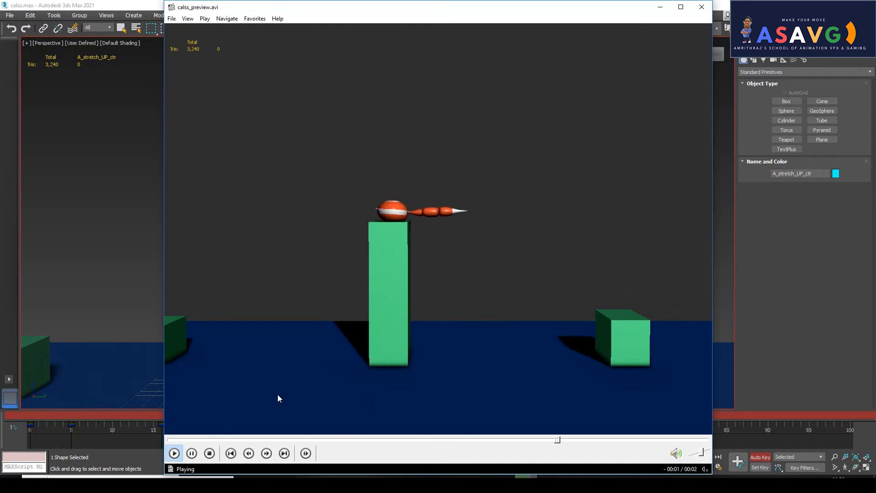
click(174, 453)
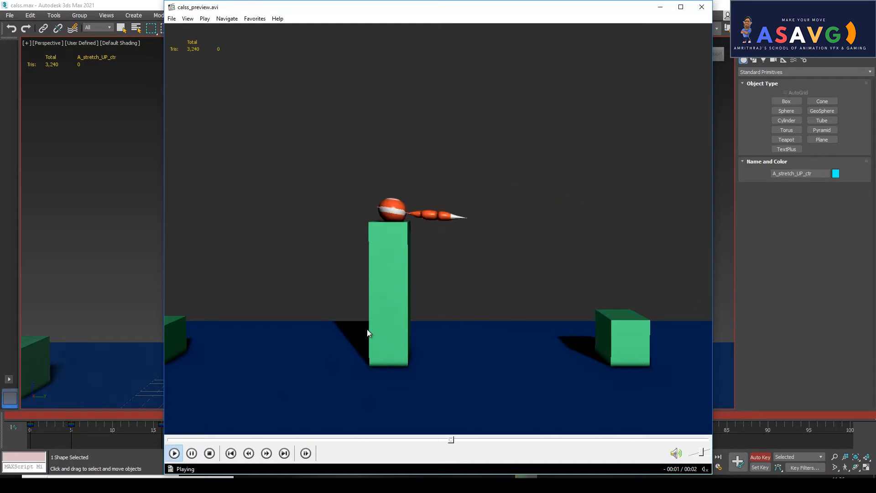
click(172, 439)
click(435, 294)
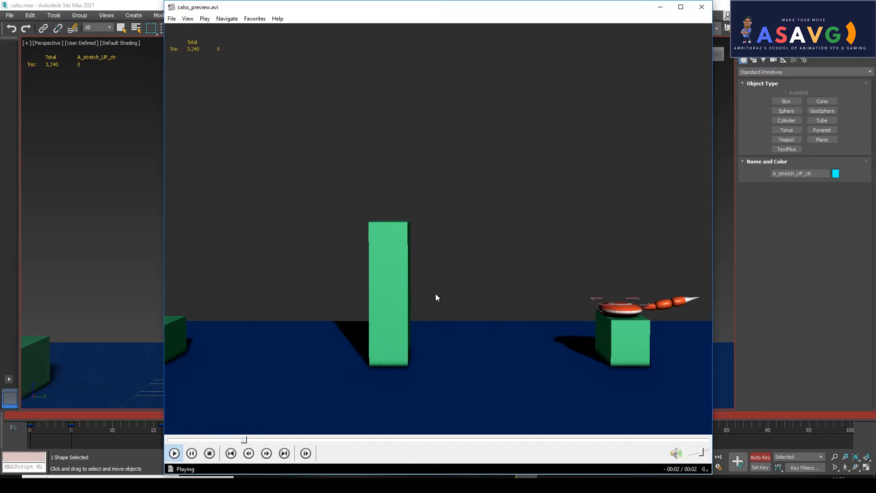
click(171, 440)
click(445, 280)
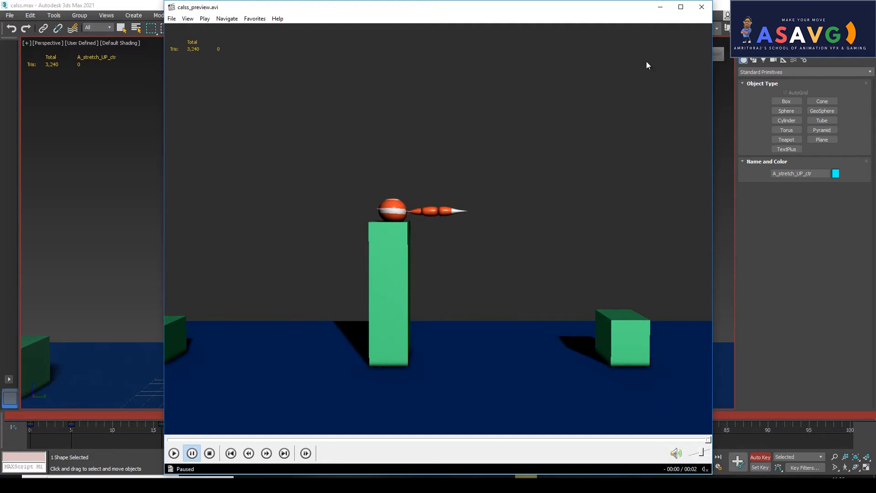
click(701, 8)
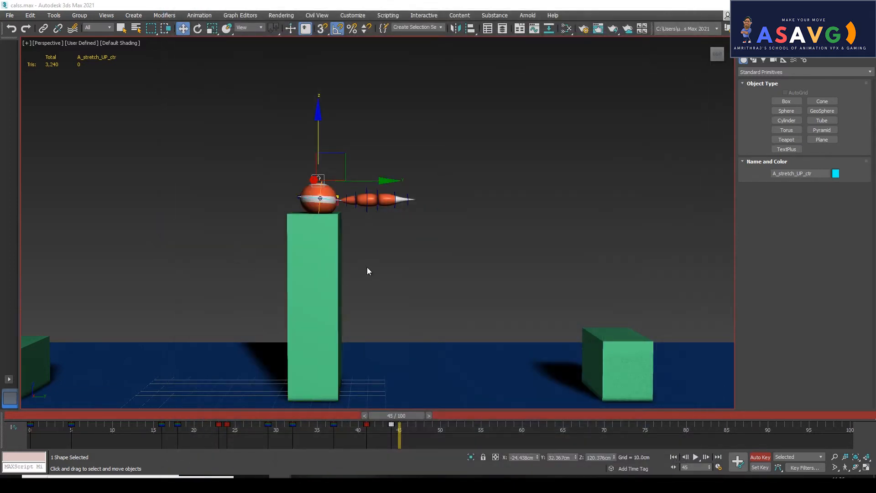
Select all the rig controls and add keys holding the landed pose on the pillar at frames 48 and 52.
middle_drag(469, 266, 591, 274)
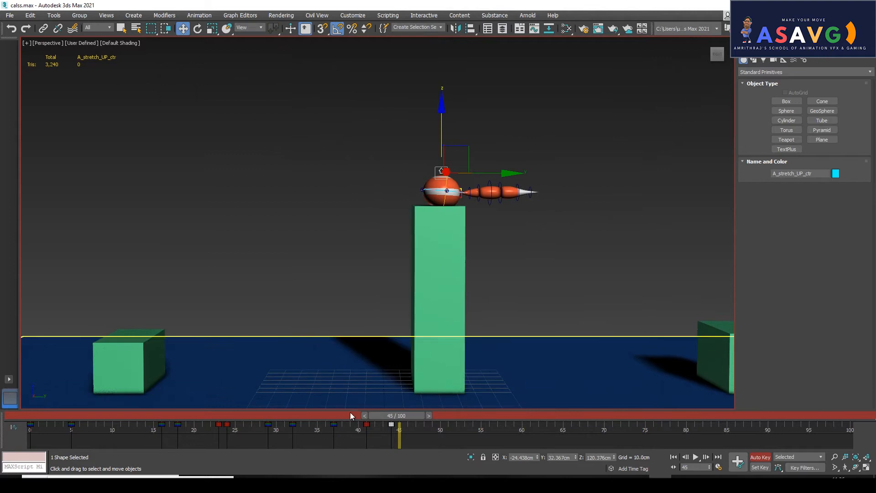
drag(377, 418, 218, 406)
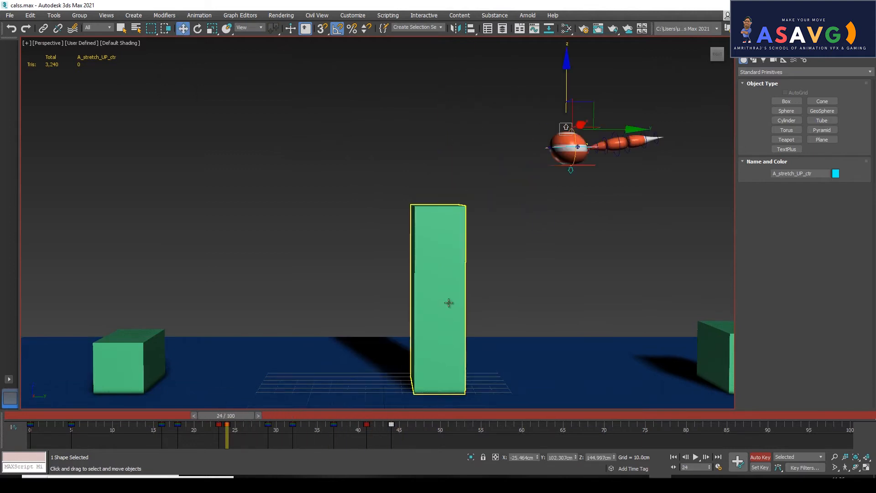
drag(560, 128, 560, 282)
drag(258, 416, 425, 432)
key(w)
key(w)
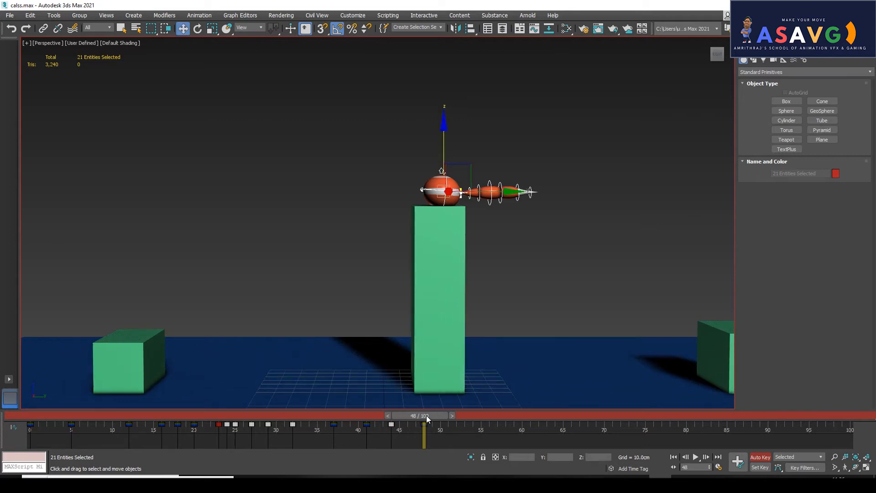
mouse_move(426, 416)
mouse_down()
mouse_move(360, 416)
mouse_move(428, 419)
mouse_up()
drag(431, 416, 455, 416)
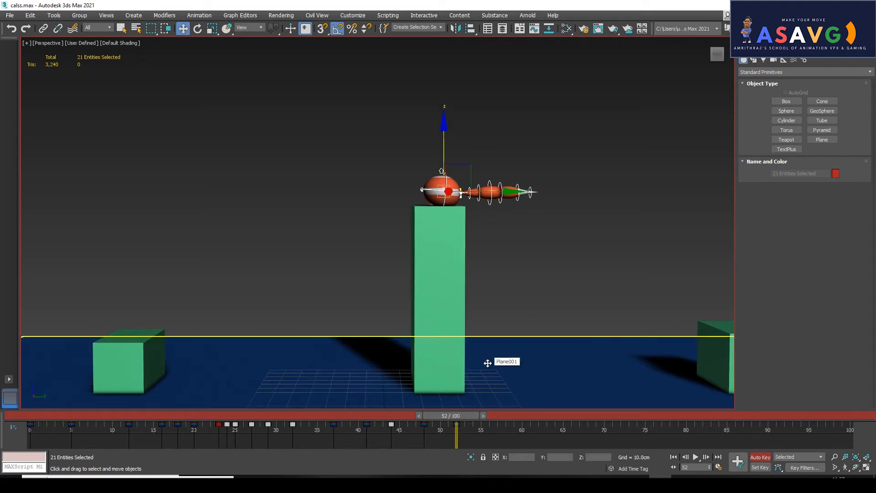
Squash the ball on the pillar at frame 55 by lowering A_stretch_UP_ctr to a Z of about 113 cm.
alt+middle_drag(507, 286, 525, 278)
click(519, 251)
click(441, 167)
drag(443, 158, 442, 172)
mouse_move(459, 414)
mouse_down()
mouse_move(522, 426)
mouse_move(427, 418)
mouse_move(465, 418)
mouse_up()
key(w)
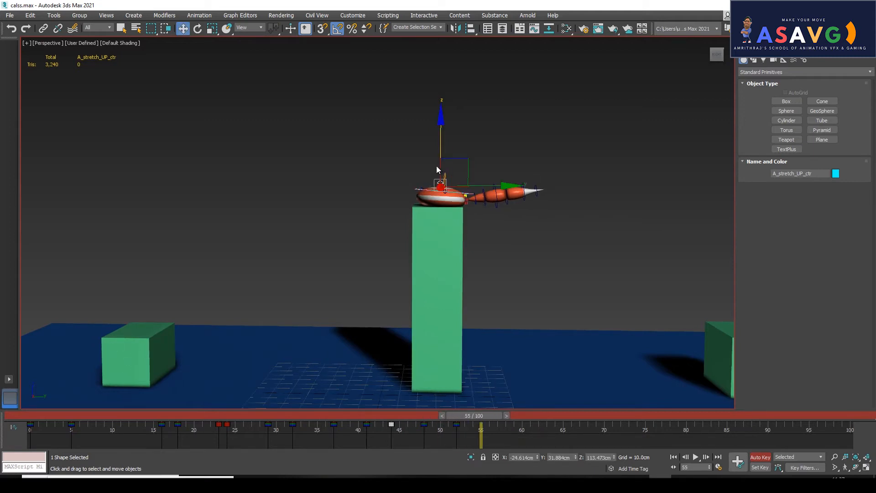
drag(440, 168, 440, 170)
Stretch the ball back up at frame 58 by raising A_stretch_UP_ctr to a Z of about 122.6 cm.
drag(464, 417, 491, 423)
key(w)
drag(438, 176, 441, 156)
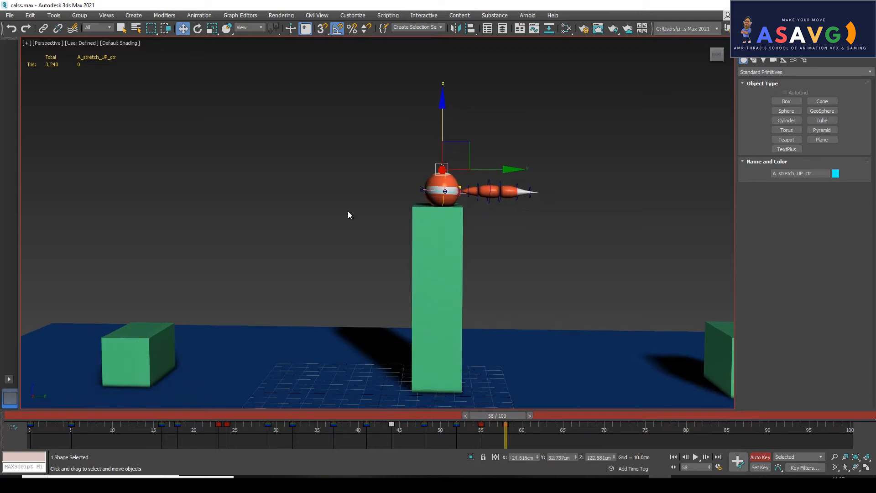
Try moving the whole character off the pillar into the air at frame 58, at about Y -24.3 cm and Z 142.4 cm.
key(ctrl+a)
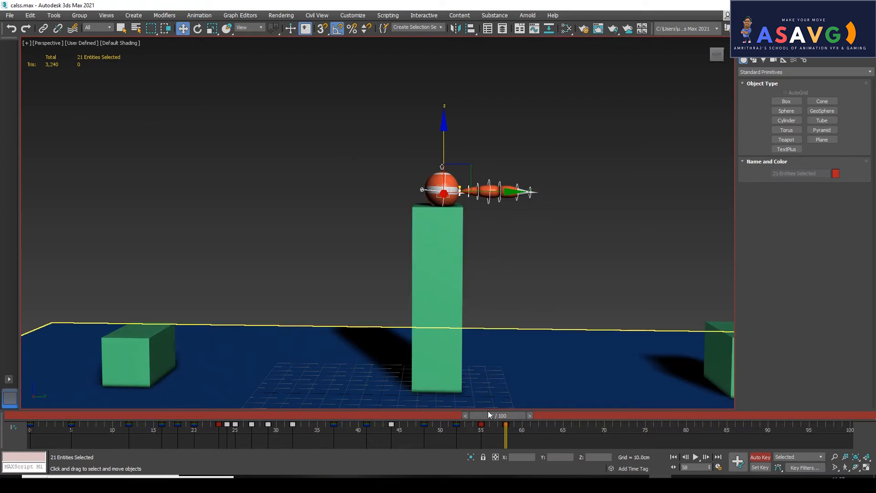
drag(491, 414, 229, 429)
key(w)
click(570, 225)
click(590, 166)
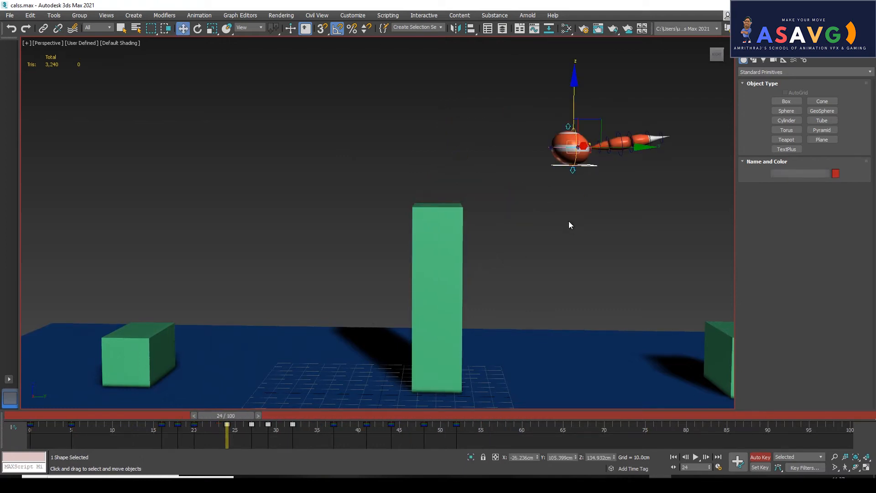
drag(423, 418, 505, 419)
drag(447, 189, 346, 131)
middle_drag(378, 169, 414, 175)
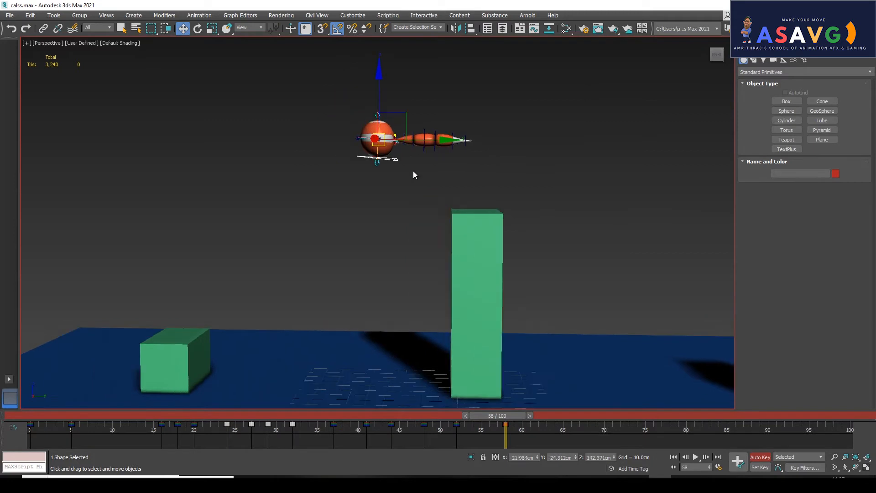
Copy the rig controls' squashed pose keys from frame 52 to frame 55.
drag(497, 420, 460, 423)
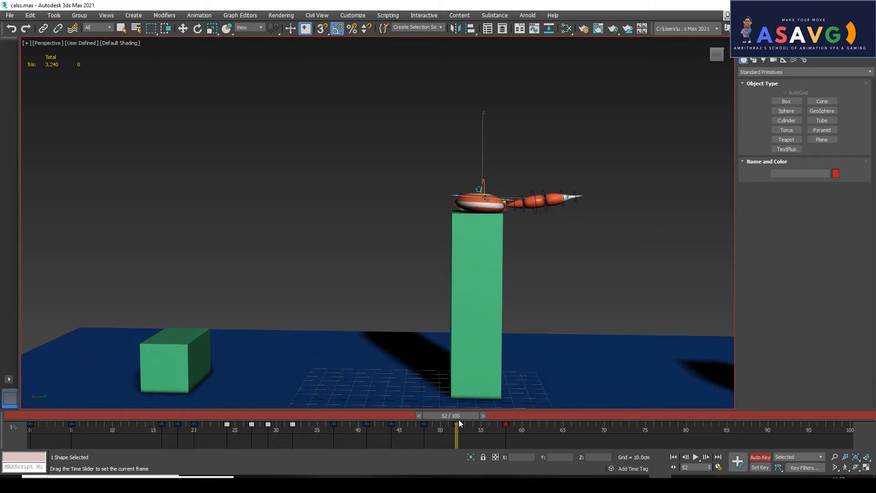
key(w)
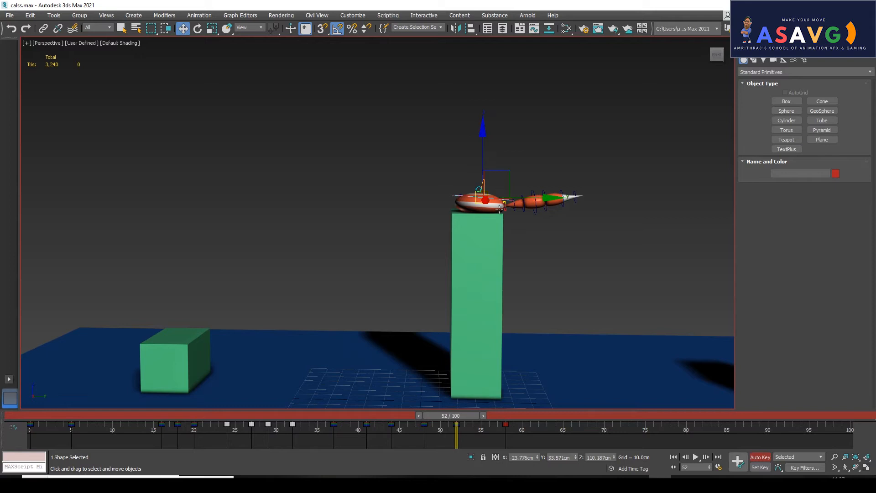
drag(450, 418, 236, 413)
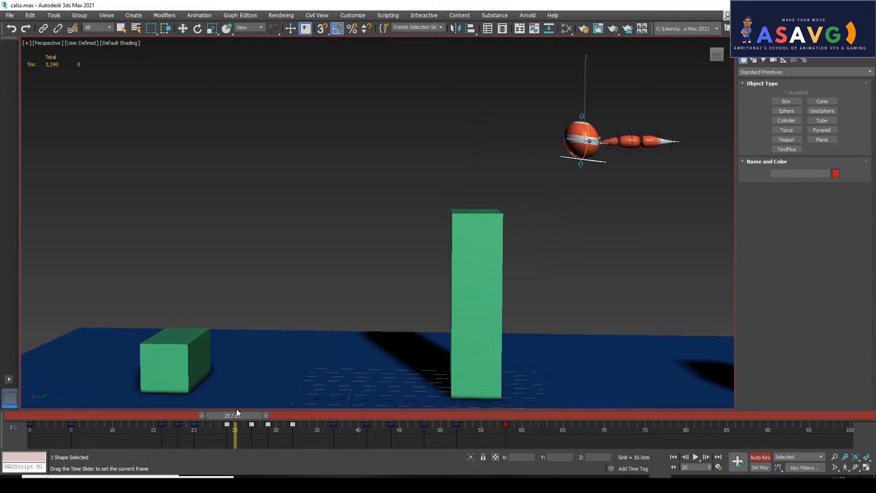
drag(434, 415, 457, 417)
key(w)
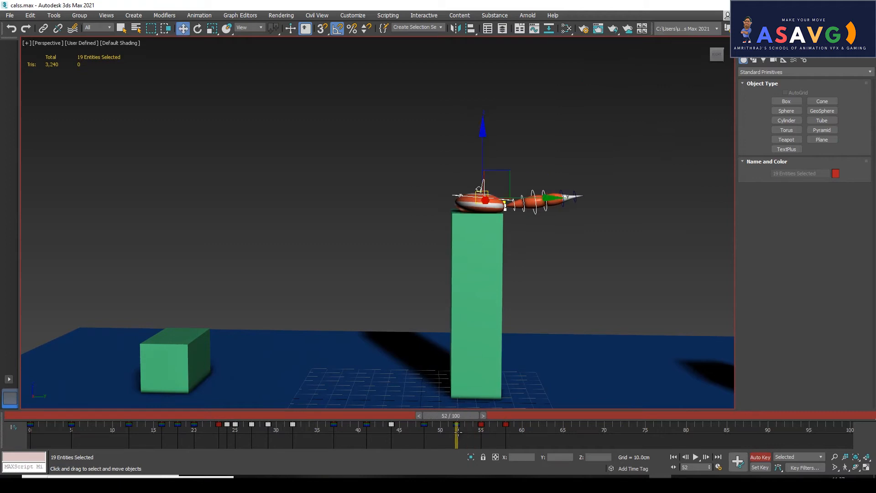
shift+drag(457, 432, 482, 432)
click(610, 222)
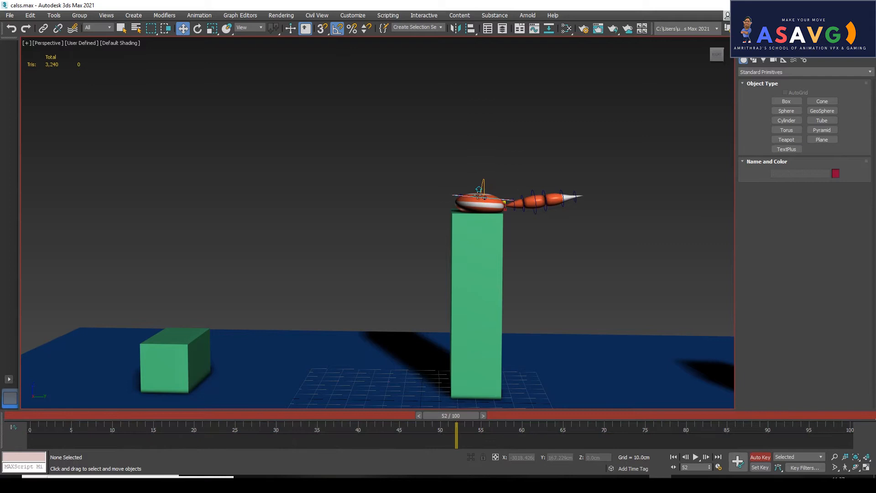
Stretch the ball upward on the pillar at frame 55 by raising its upper stretch control.
click(478, 189)
mouse_move(479, 180)
mouse_down()
mouse_move(475, 149)
mouse_move(477, 163)
mouse_up()
alt+middle_drag(435, 222, 474, 226)
key(ctrl+z)
drag(535, 164, 536, 142)
alt+middle_drag(525, 208, 475, 228)
drag(429, 414, 472, 421)
alt+middle_drag(522, 258, 538, 261)
Select all the rig controls and copy the stretched pose keys from frame 55 to frame 58.
drag(490, 177, 584, 238)
alt+click(507, 257)
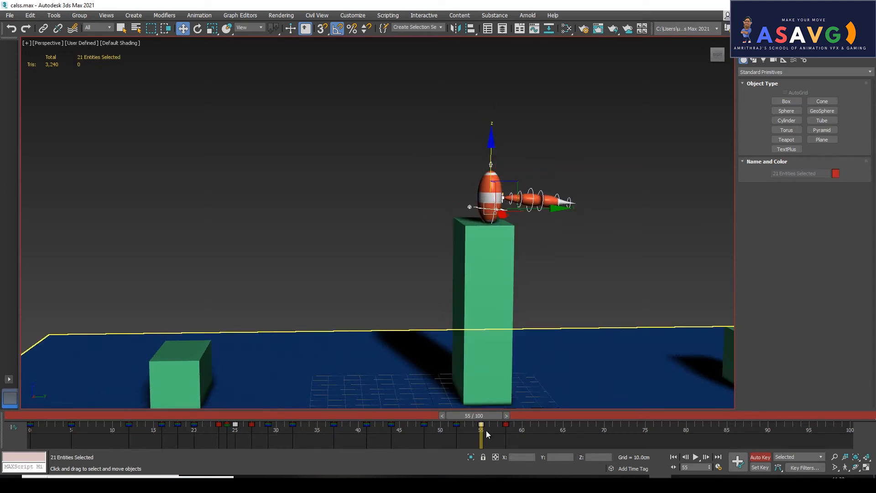
shift+drag(481, 431, 502, 431)
Select the master control under the ball and tilt the character at frame 58 to an X rotation of about 20 degrees.
alt+middle_drag(591, 333, 583, 295)
key(e)
drag(472, 415, 242, 415)
click(574, 254)
click(566, 176)
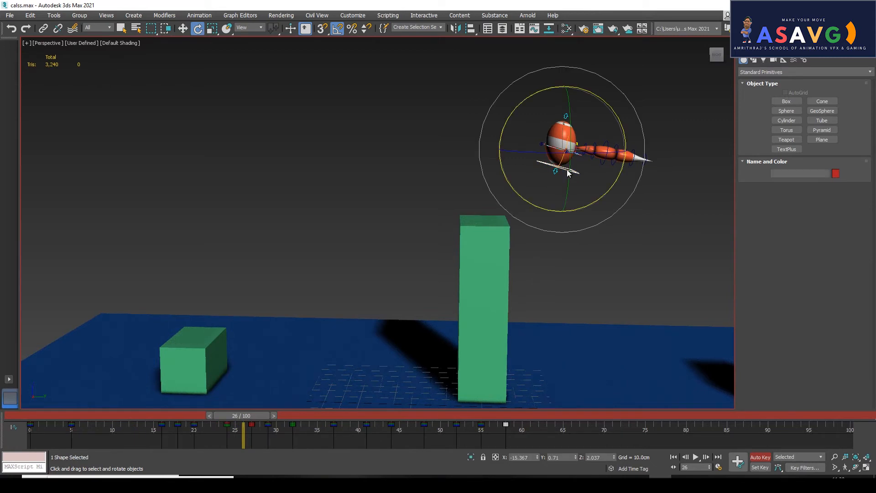
drag(454, 413, 505, 425)
drag(556, 260, 566, 242)
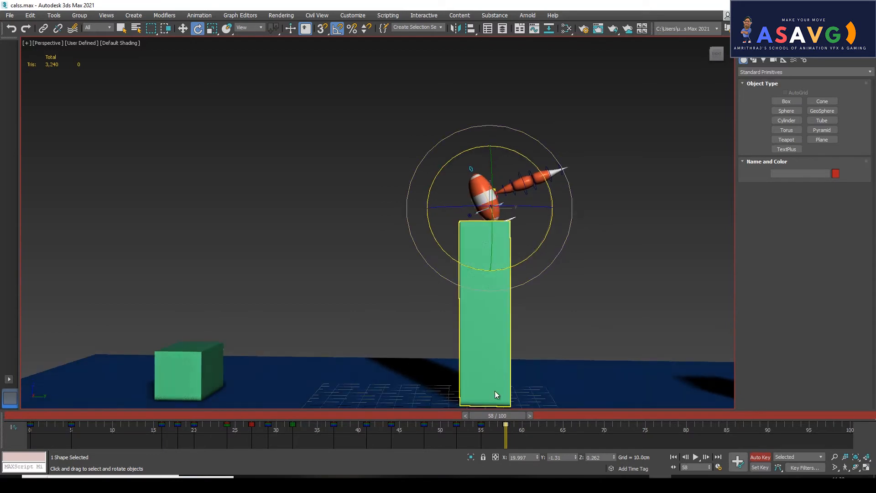
drag(483, 419, 464, 423)
key(e)
mouse_move(555, 272)
mouse_down()
mouse_move(556, 255)
mouse_move(545, 263)
mouse_up()
drag(475, 417, 508, 424)
Move the tilted character at frame 58 off the pillar, up into the air towards the low box.
alt+middle_drag(583, 315, 579, 323)
key(w)
drag(495, 208, 500, 209)
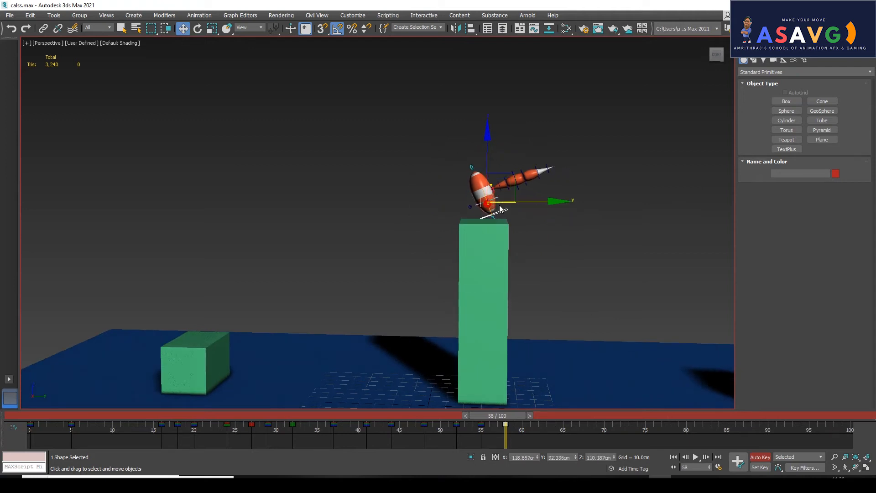
drag(557, 205, 482, 208)
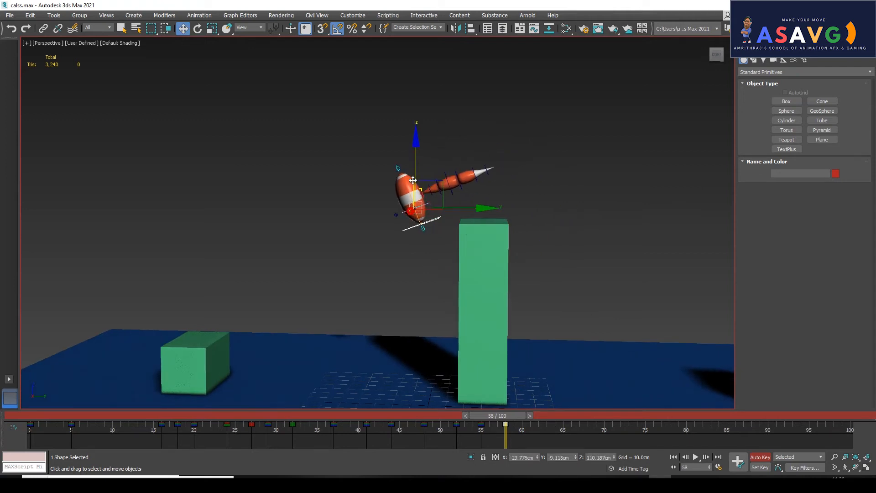
drag(417, 173, 416, 133)
drag(486, 168, 410, 167)
middle_drag(417, 277, 459, 268)
mouse_move(485, 416)
mouse_down()
mouse_move(453, 415)
mouse_move(497, 432)
mouse_move(461, 429)
mouse_move(481, 429)
mouse_up()
alt+middle_drag(469, 315, 473, 325)
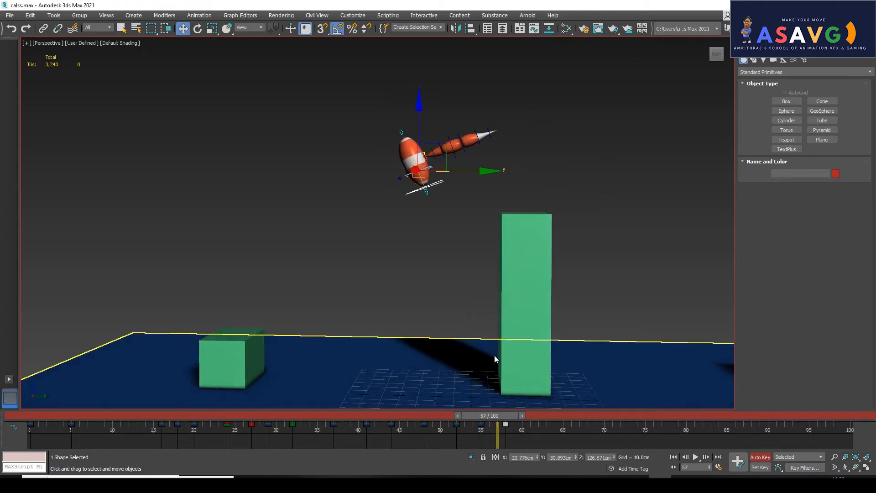
At frame 65, move the character across and down until it hangs just above the low green box.
drag(490, 417, 563, 429)
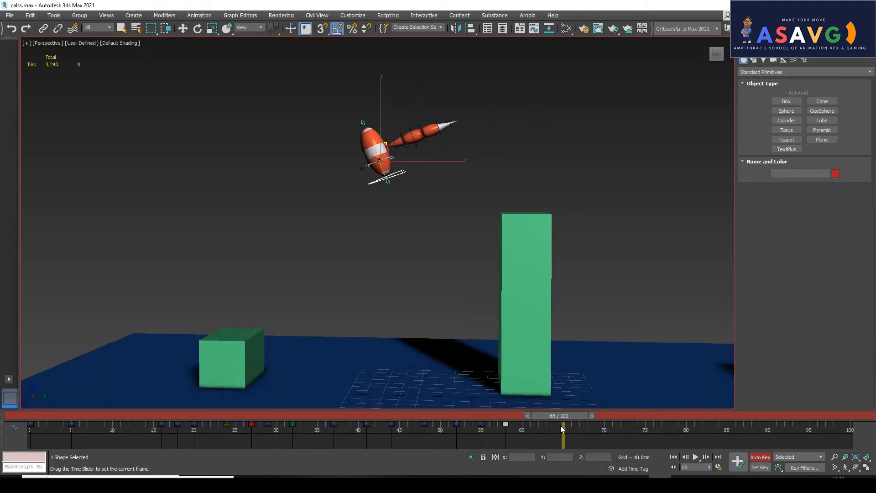
key(w)
middle_drag(447, 319, 494, 315)
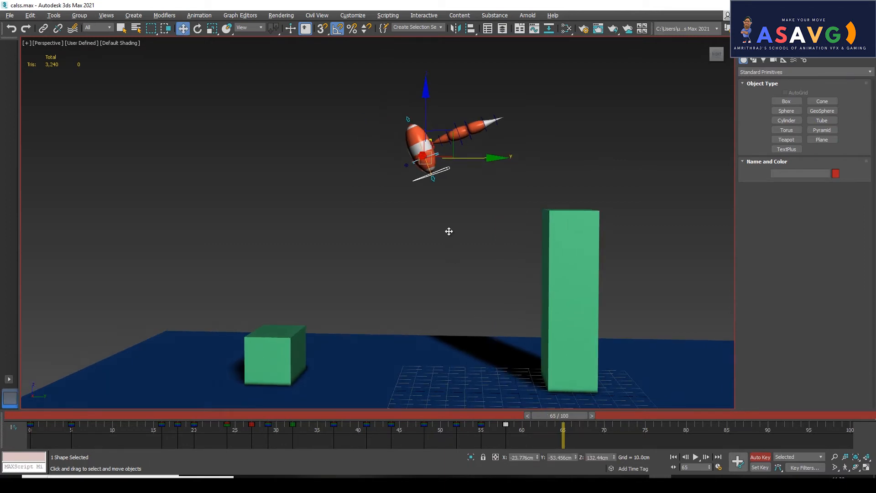
alt+middle_drag(447, 231, 449, 234)
click(425, 161)
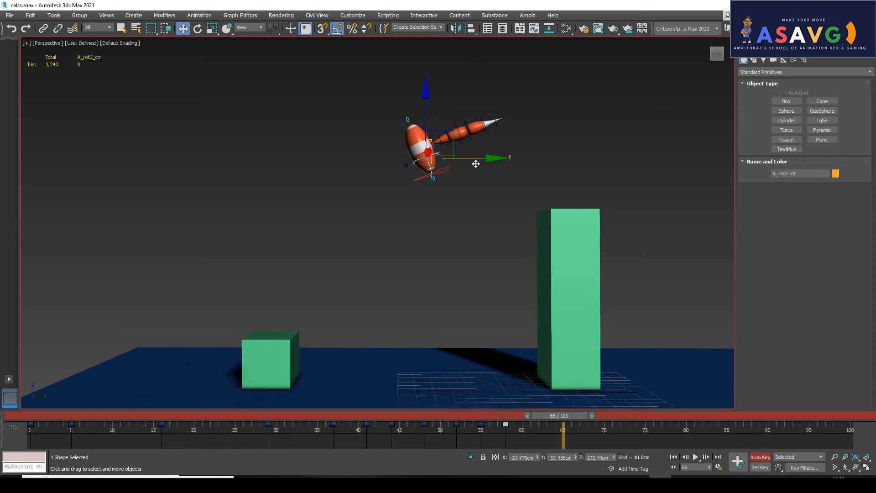
drag(493, 159, 388, 159)
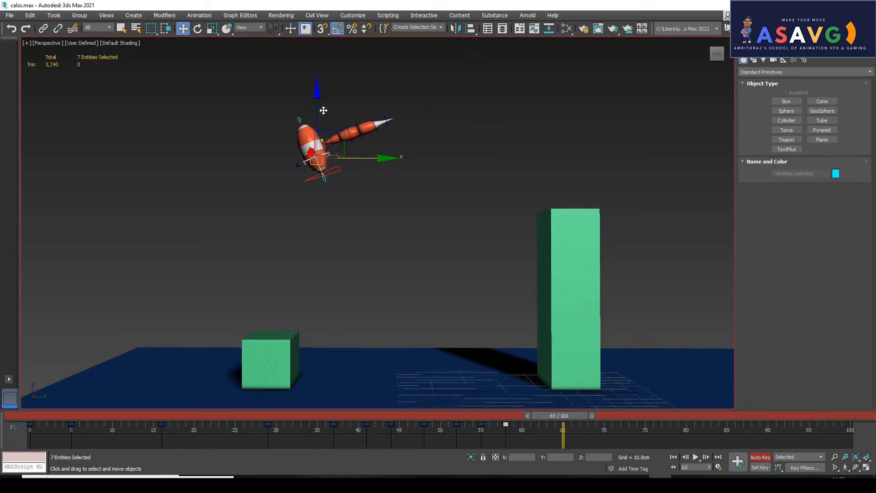
drag(316, 92, 326, 233)
alt+middle_drag(327, 233, 389, 289)
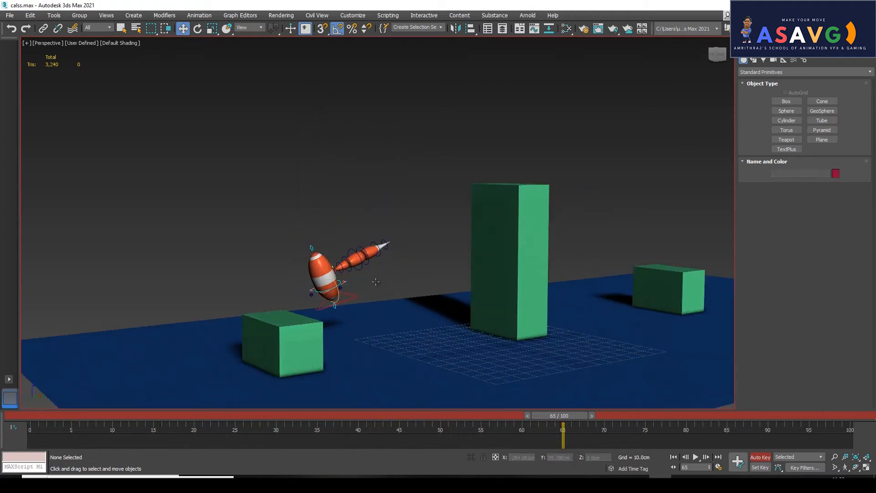
drag(386, 281, 337, 289)
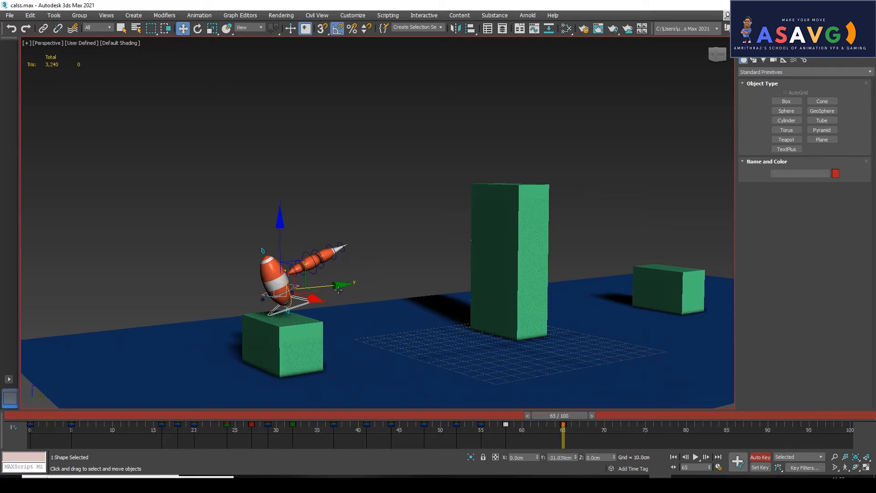
Rotate the master control at frame 65 until the ball stands upright over the low box.
scroll(337, 290, up, 8)
key(e)
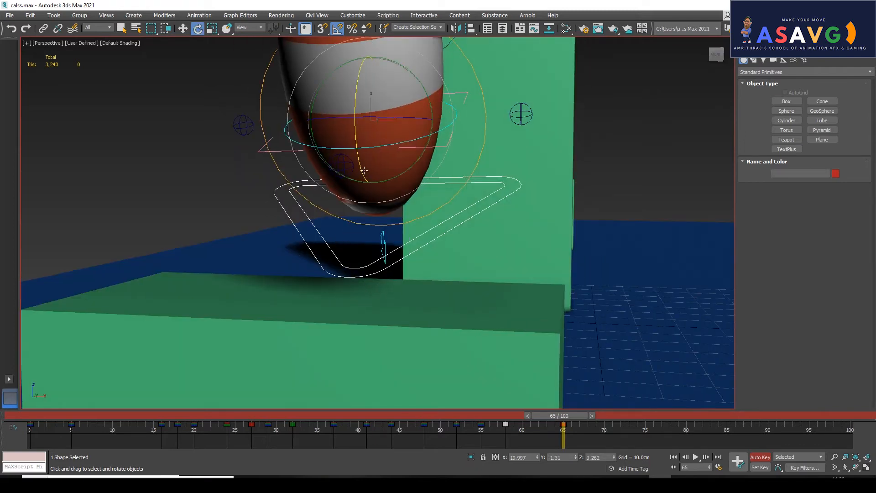
drag(365, 174, 362, 157)
alt+middle_drag(377, 192, 386, 212)
scroll(365, 213, down, 6)
key(w)
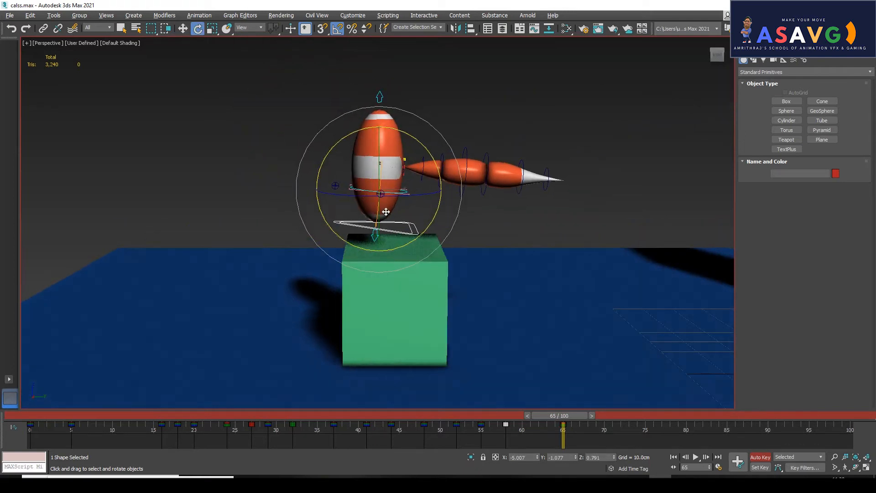
drag(432, 255, 433, 253)
Seat the upright ball on top of the low box at frame 65, at about Y -143.6 cm and Z 37.7 cm.
key(w)
drag(378, 190, 385, 207)
key(ctrl+z)
drag(379, 123, 415, 182)
drag(442, 221, 462, 228)
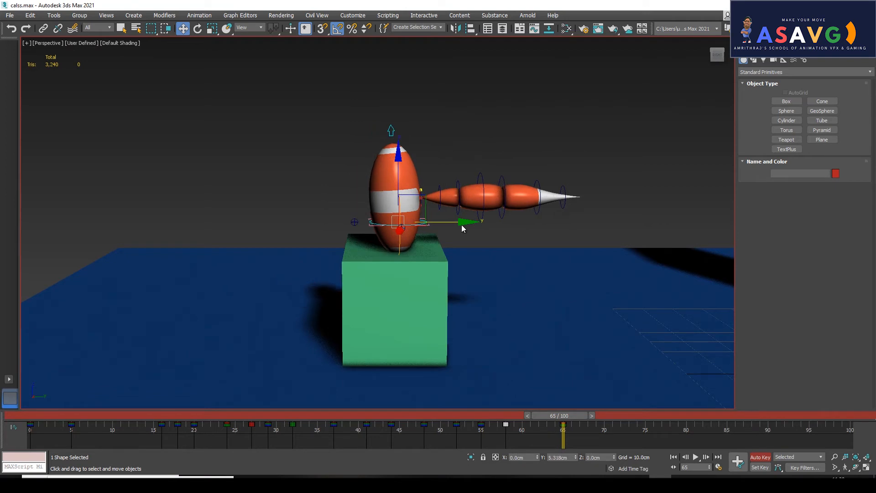
drag(399, 209, 400, 201)
scroll(485, 289, down, 4)
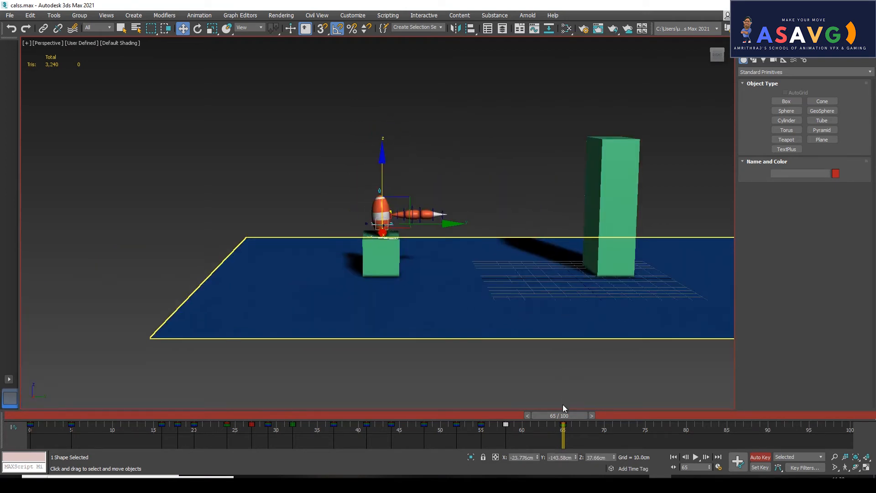
Scrub between frames 55 and 65 to examine the jump from the pillar to the low box.
drag(473, 424, 555, 426)
key(w)
middle_drag(459, 221, 426, 217)
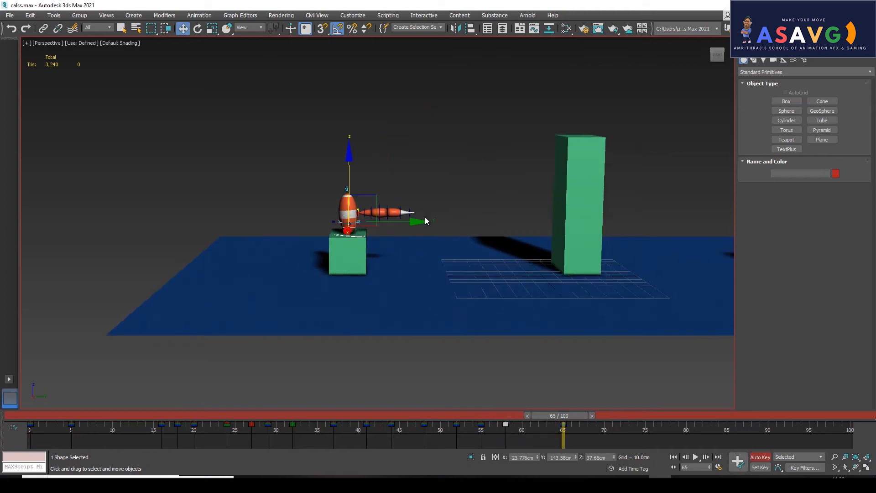
scroll(442, 233, up, 3)
scroll(442, 232, up, 3)
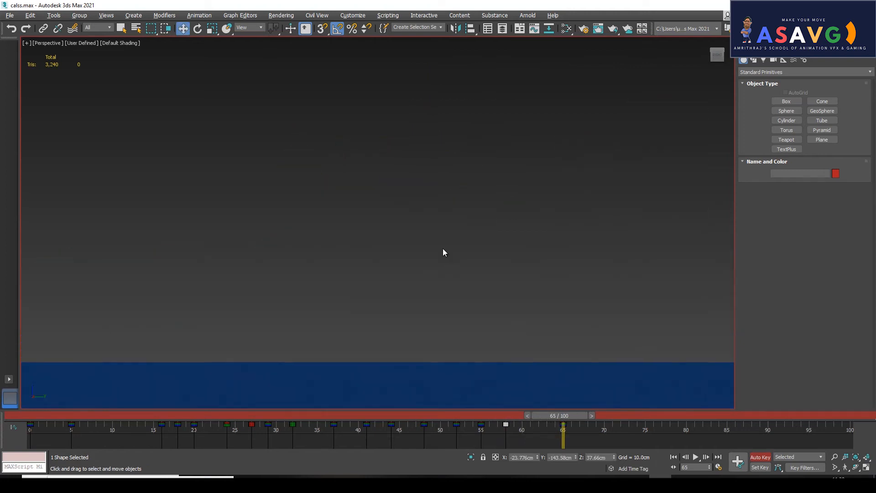
scroll(442, 249, down, 2)
middle_drag(377, 264, 436, 273)
scroll(483, 355, down, 4)
drag(548, 420, 487, 422)
scroll(470, 226, down, 5)
middle_drag(470, 226, 417, 264)
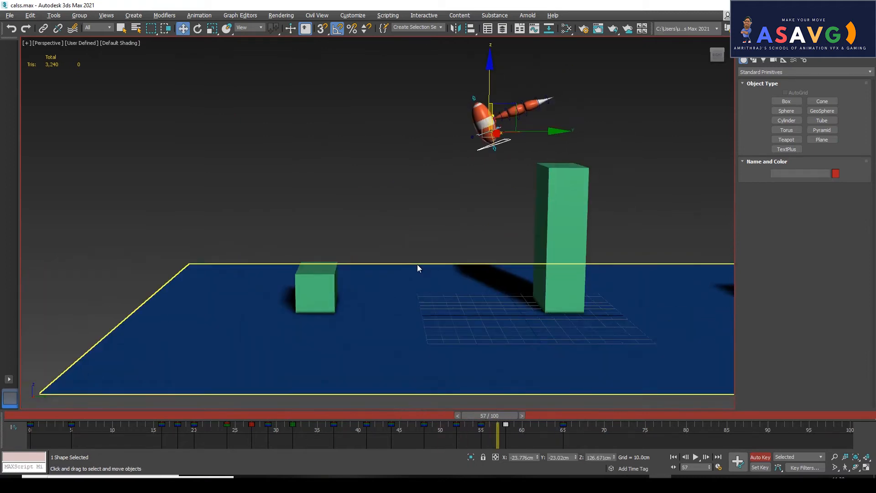
Key an adjusted airborne position for the character at frame 57 and shift the frame 58 key to frame 60.
mouse_move(487, 416)
mouse_down()
mouse_move(436, 417)
mouse_move(470, 413)
mouse_move(481, 415)
mouse_move(458, 426)
mouse_move(480, 425)
mouse_up()
key(w)
drag(498, 137, 537, 114)
drag(484, 413, 514, 427)
key(w)
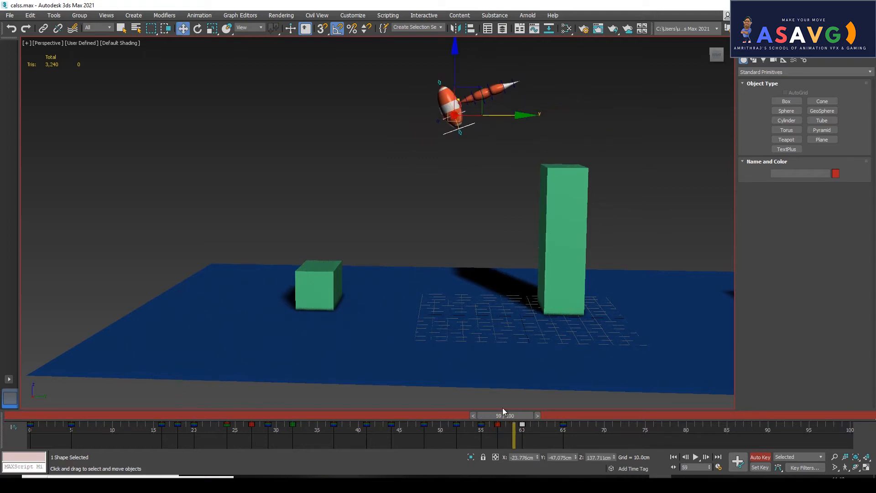
Open the Curve Editor for the master control and isolate its Y Position curve around frames 55 to 65.
click(246, 15)
click(270, 32)
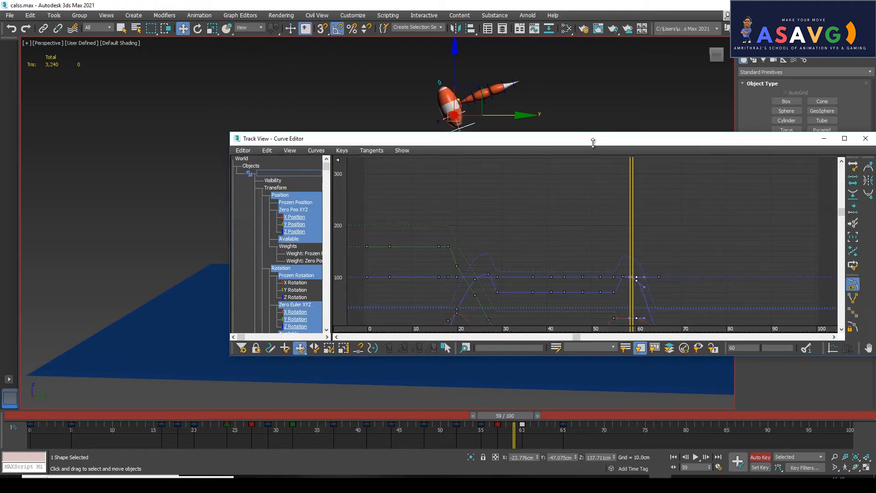
drag(593, 143, 466, 127)
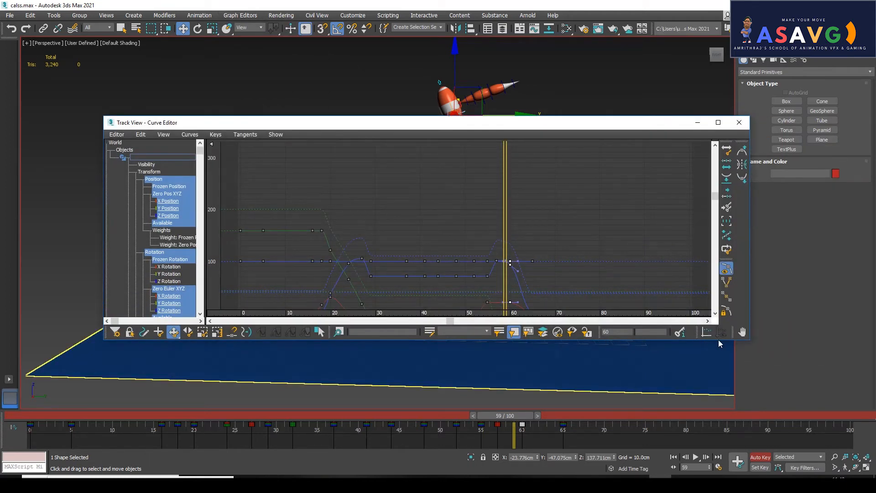
click(526, 259)
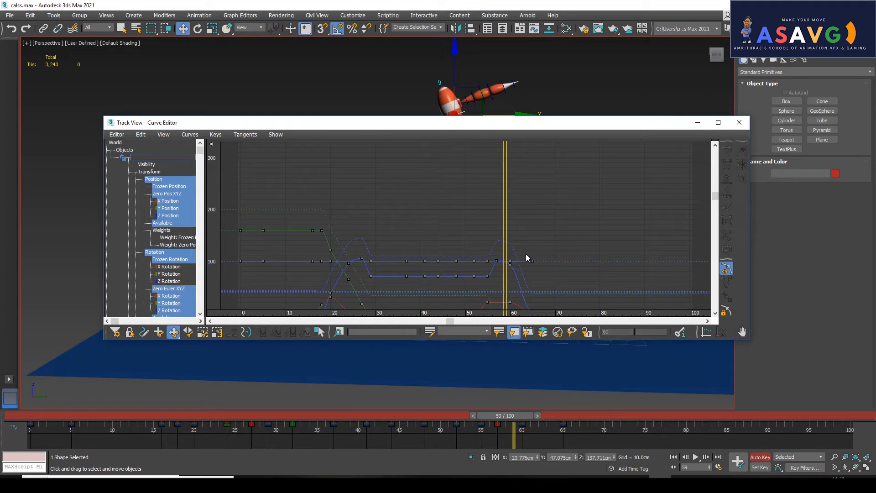
drag(485, 257, 523, 282)
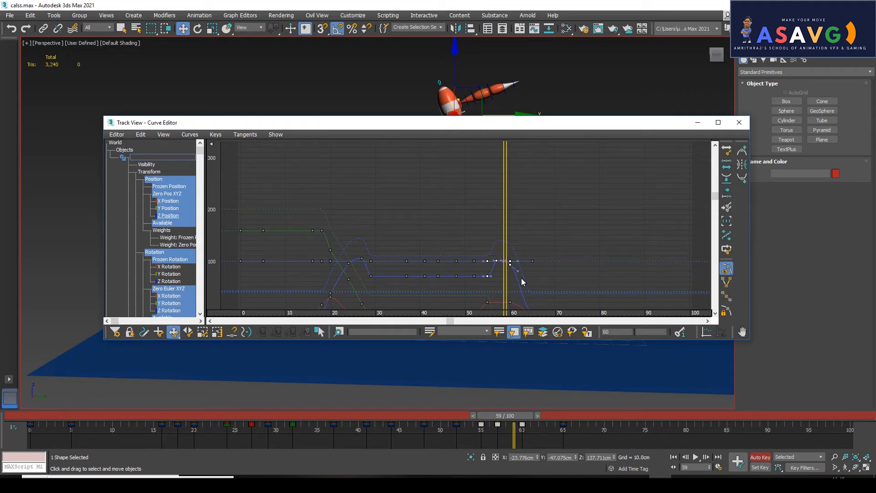
click(562, 221)
click(178, 212)
middle_drag(487, 241, 501, 124)
middle_drag(509, 255, 498, 247)
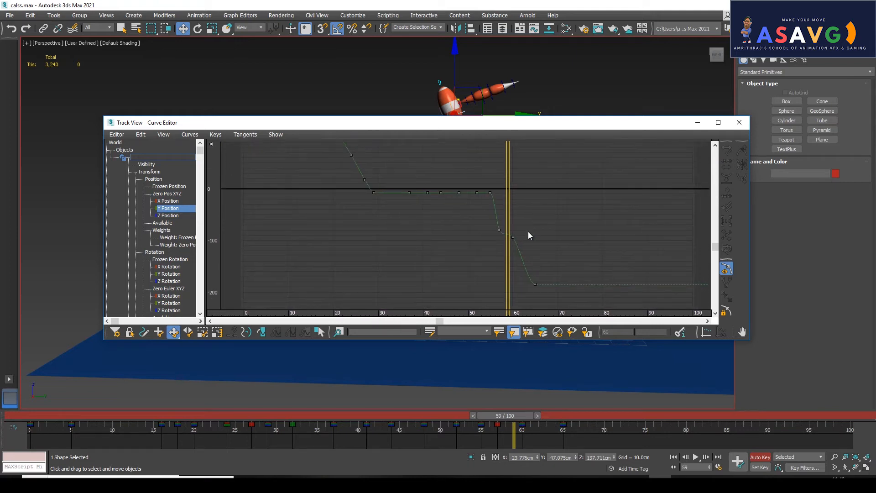
Delete the frame 60 key from the master control's Y Position curve and put the curve editor aside.
drag(508, 241, 516, 241)
drag(510, 128, 532, 216)
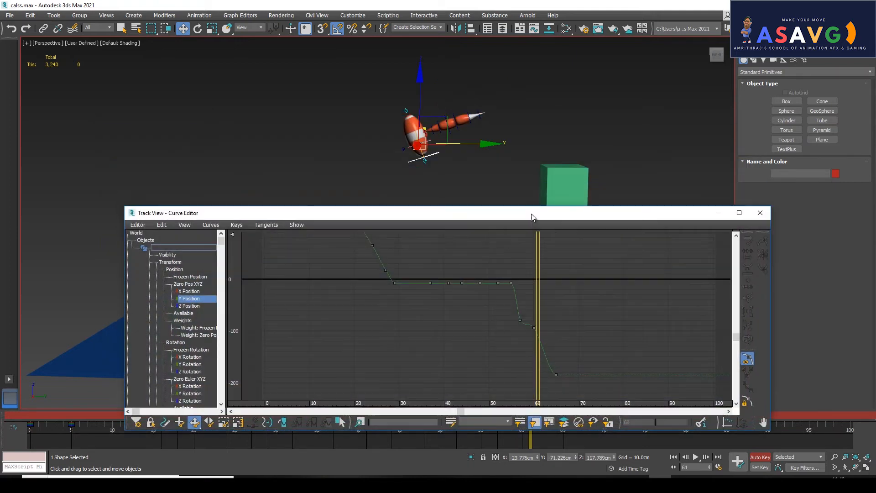
click(533, 329)
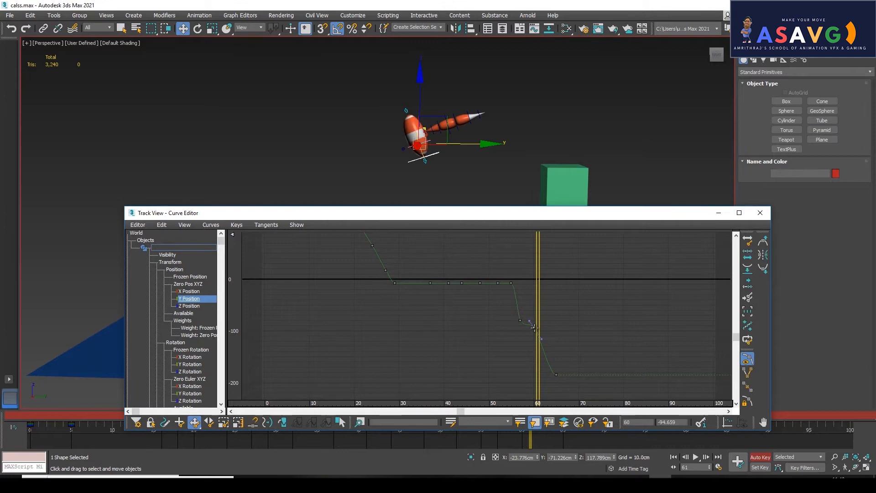
key(Delete)
click(720, 213)
Try spinning the character in the air at frame 57, copying successive rotation keys from frame 57 to frame 60.
drag(504, 417, 478, 419)
key(e)
mouse_move(505, 185)
mouse_down()
mouse_move(522, 174)
mouse_move(532, 143)
mouse_move(520, 189)
mouse_up()
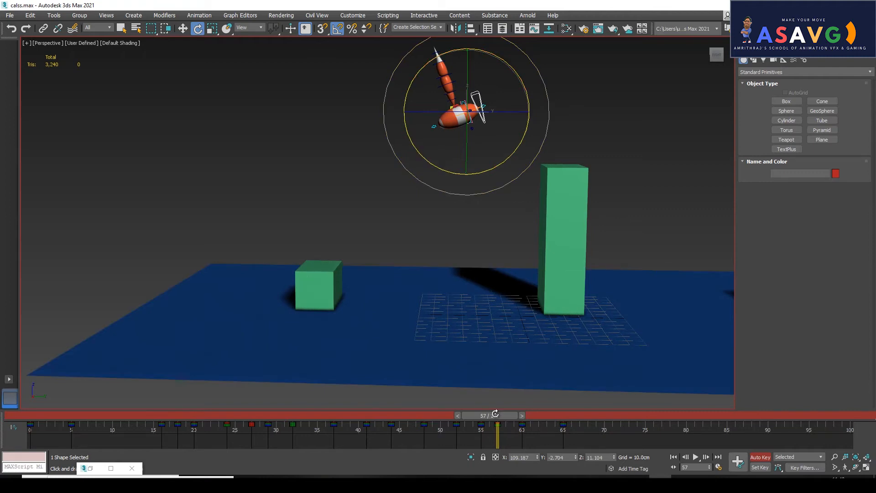
shift+drag(500, 428, 519, 429)
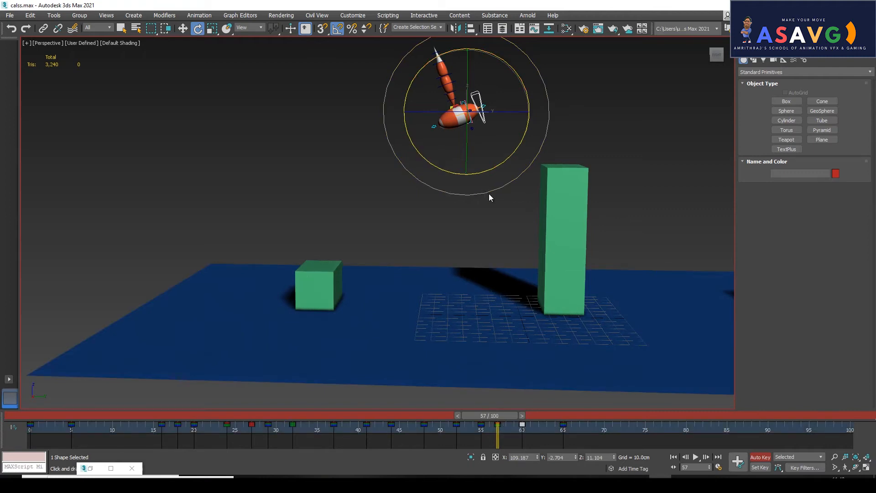
drag(507, 182, 523, 179)
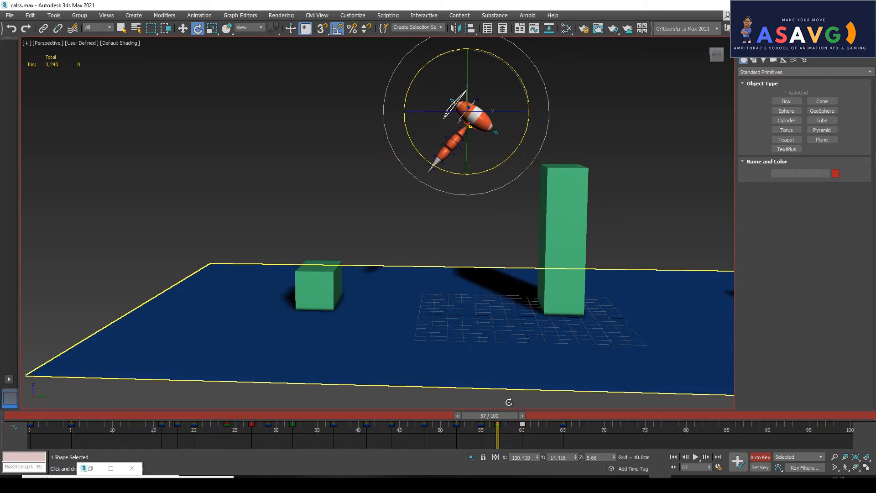
shift+drag(494, 429, 520, 430)
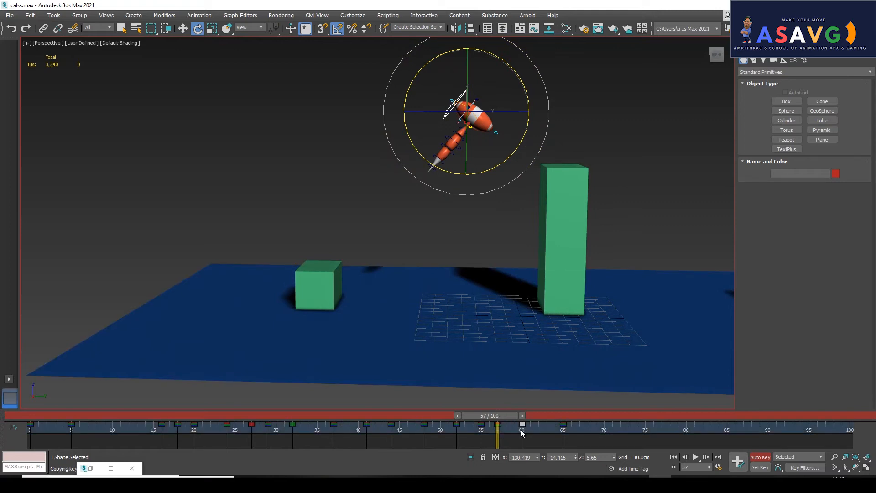
drag(481, 194, 516, 181)
mouse_move(493, 415)
mouse_down()
mouse_move(468, 418)
mouse_move(515, 428)
mouse_move(474, 428)
mouse_move(502, 426)
mouse_move(483, 415)
mouse_move(497, 416)
mouse_move(468, 419)
mouse_move(500, 418)
mouse_move(492, 421)
mouse_up()
key(e)
key(e)
Delete the master control's keys after frame 55 and key an airborne position at frame 59, about Y -39 cm and Z 131 cm.
drag(581, 442, 519, 431)
key(Delete)
key(e)
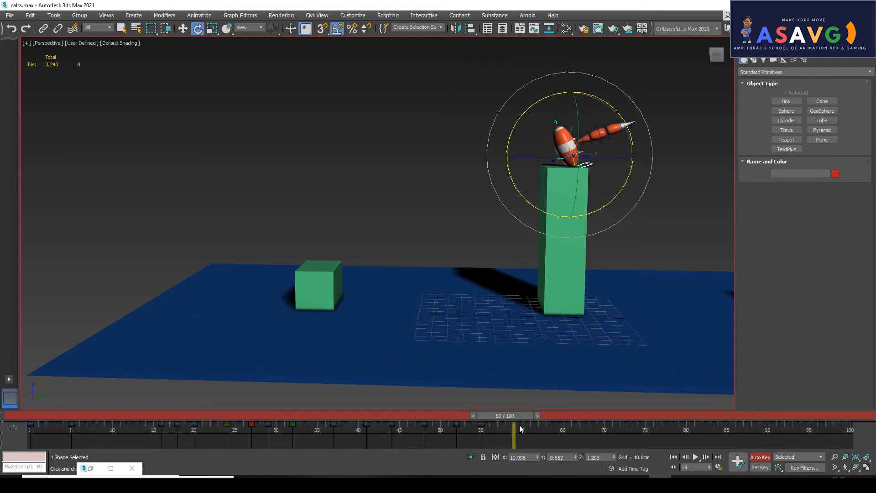
key(w)
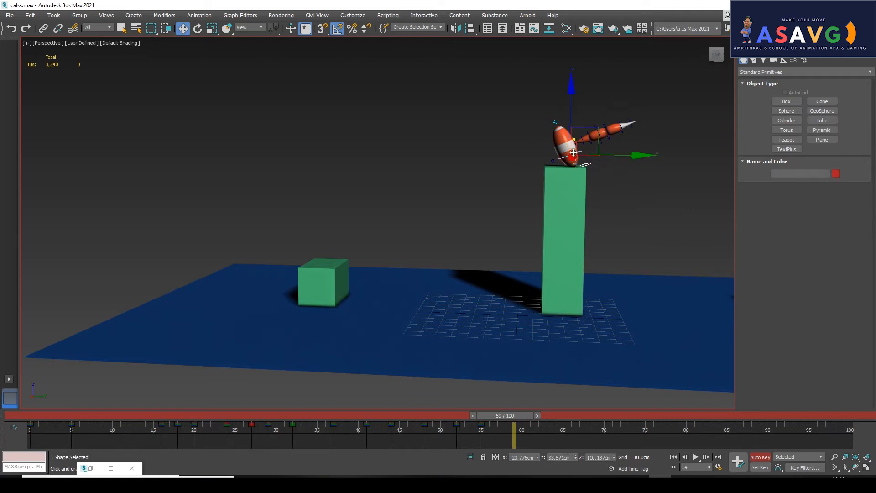
drag(637, 154, 537, 155)
drag(476, 137, 475, 107)
middle_drag(523, 127, 526, 141)
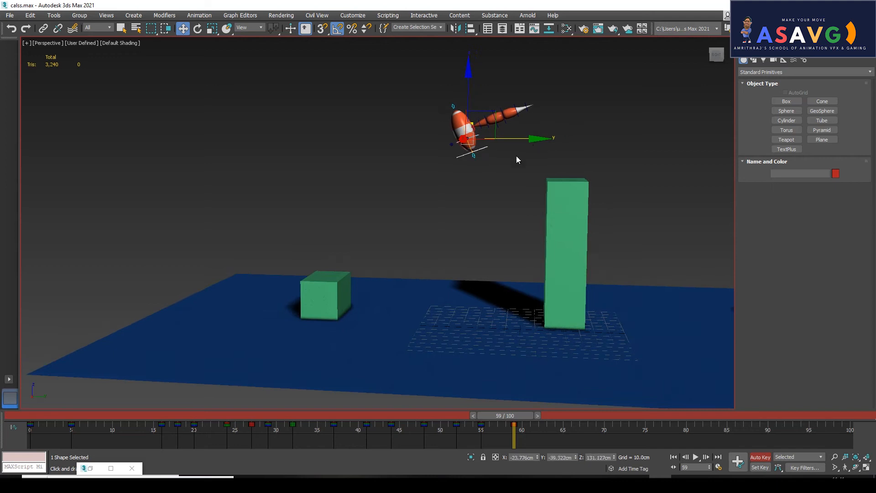
Key the start of the character's midair spin at frame 59 and its continuation at frame 64, about 155° in X.
mouse_move(503, 417)
mouse_down()
mouse_move(488, 417)
mouse_move(510, 419)
mouse_up()
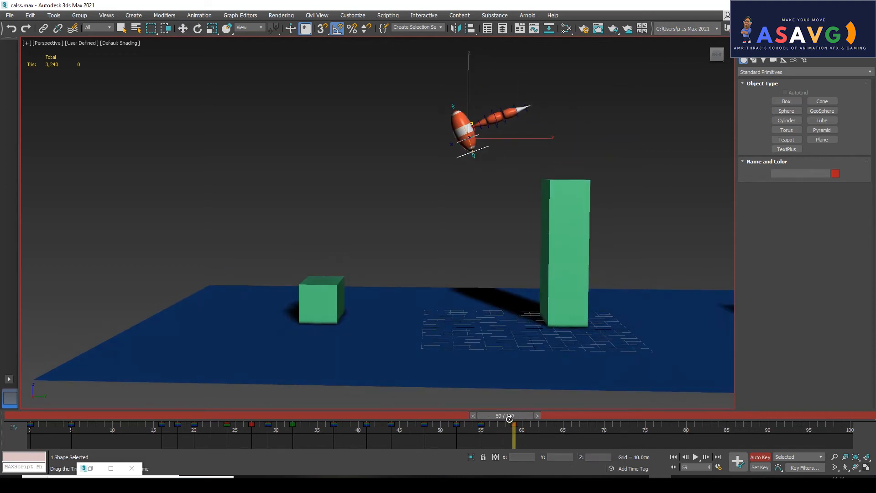
key(e)
drag(501, 214, 527, 204)
key(w)
drag(513, 415, 555, 419)
key(e)
drag(510, 209, 524, 184)
Continue the spin with rotation keys of about 280° at frame 70 and 360° at frame 77.
key(w)
drag(554, 417, 598, 416)
key(e)
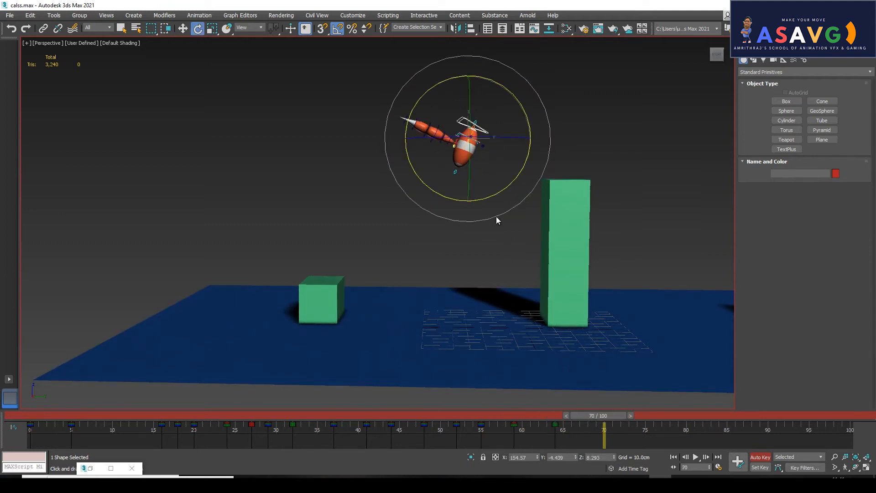
drag(497, 215, 574, 212)
drag(599, 415, 653, 416)
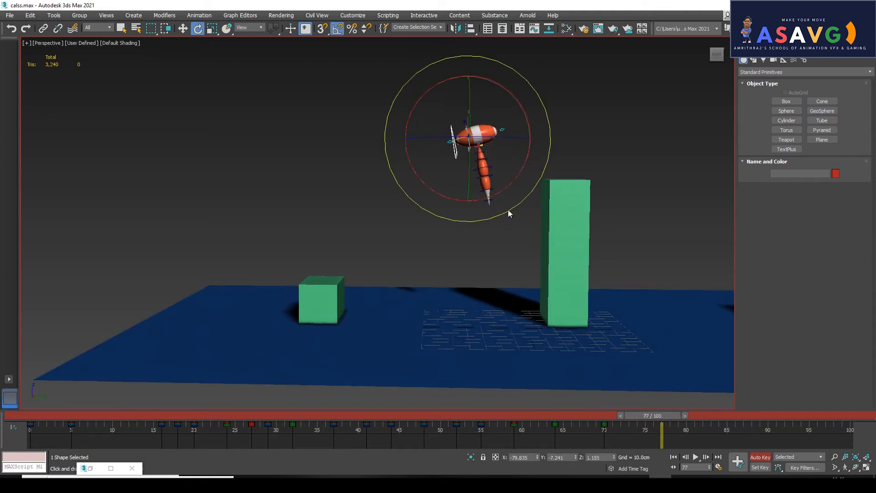
drag(508, 210, 524, 198)
drag(640, 417, 626, 431)
drag(672, 431, 511, 432)
Move the spinning character toward the low box at frames 59, 64 and 70, starting at about Y -64 cm.
key(w)
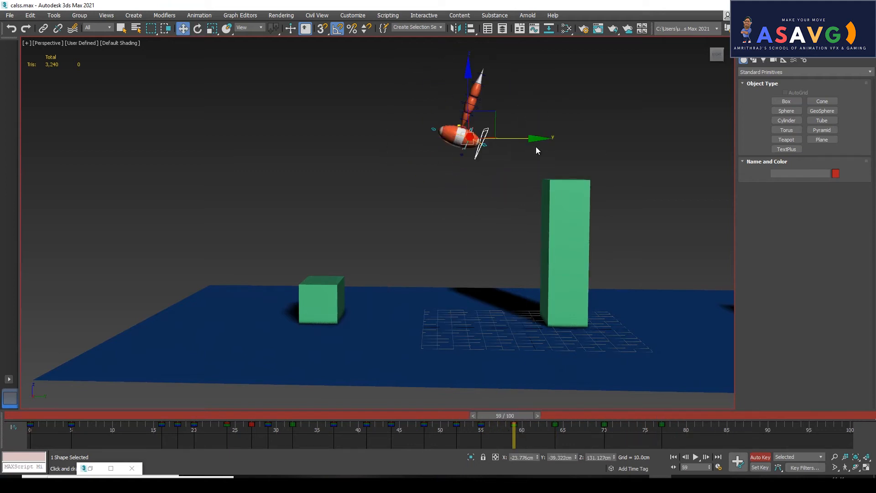
drag(529, 137, 497, 138)
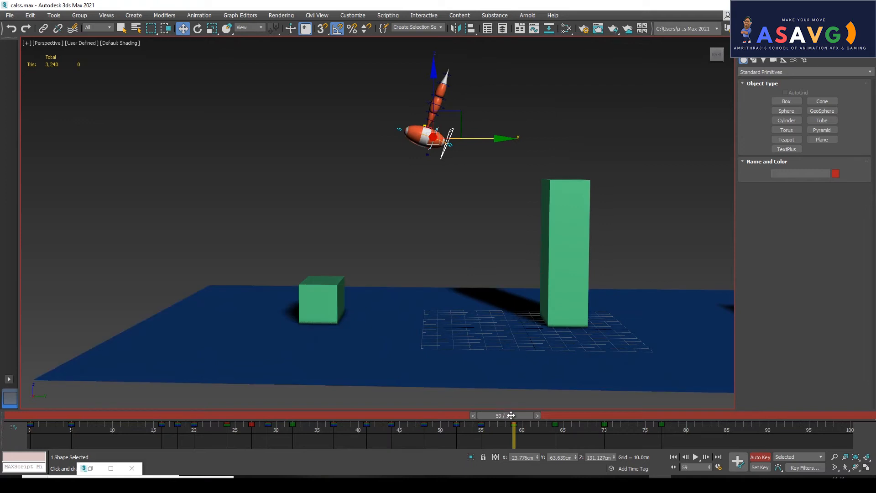
drag(511, 415, 553, 416)
drag(502, 139, 433, 138)
drag(554, 416, 604, 423)
key(w)
drag(442, 143, 418, 143)
Lower the upright character onto the top of the low box at frame 77.
drag(576, 423, 662, 441)
key(w)
click(330, 63)
key(ctrl+z)
click(341, 78)
click(340, 130)
drag(411, 129, 395, 262)
drag(324, 196, 325, 200)
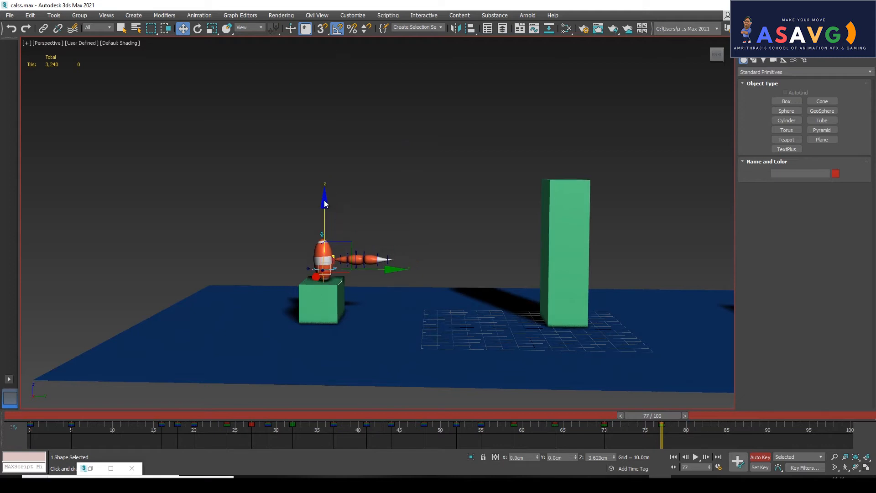
Adjust the character's spin angle at frame 59 and remove the frame 64 key.
drag(653, 415, 509, 429)
key(w)
key(e)
drag(496, 193, 485, 220)
drag(528, 416, 562, 435)
key(e)
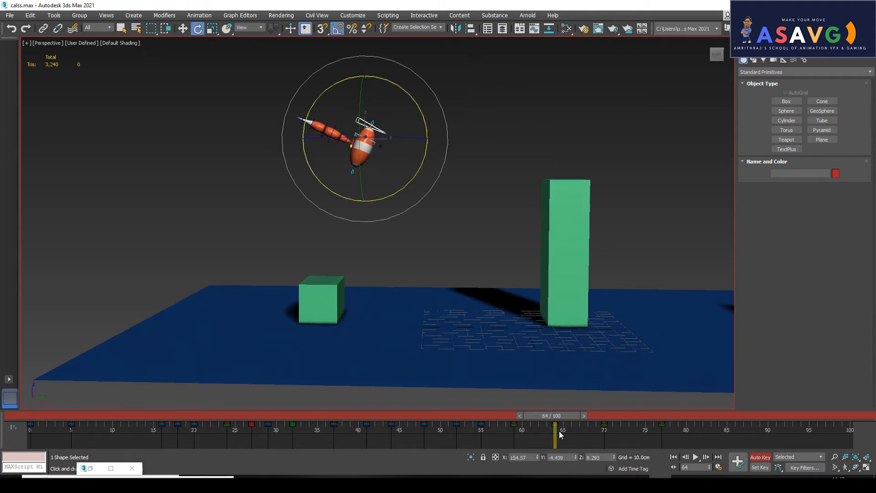
drag(555, 428, 514, 433)
Turn the ball horizontal at frame 59 and raise the character to about Z 149 cm.
key(e)
drag(464, 219, 487, 192)
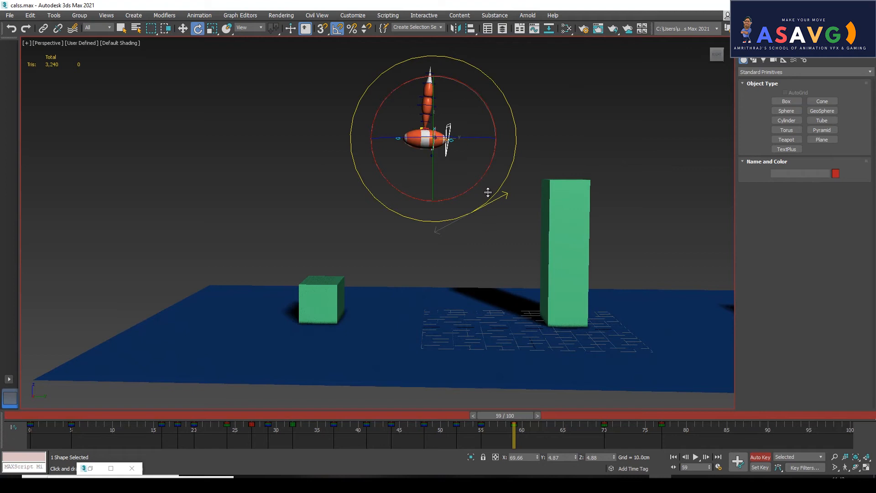
key(w)
drag(435, 114, 436, 89)
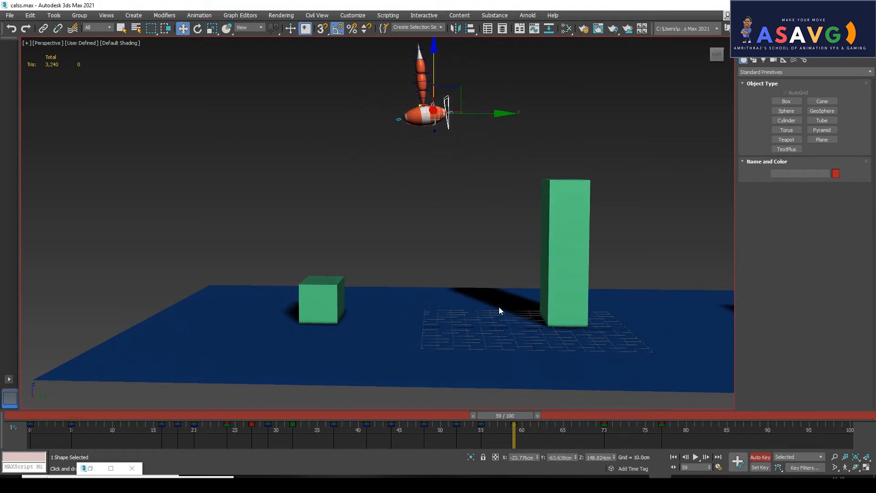
Try to shift the frame 70 keys earlier with all the character's controls selected, and undo it.
drag(501, 415, 645, 436)
key(w)
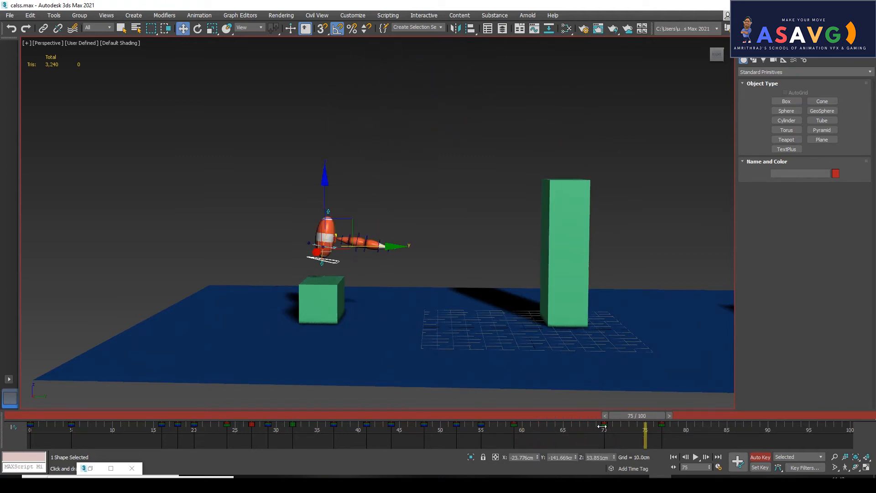
drag(288, 188, 388, 272)
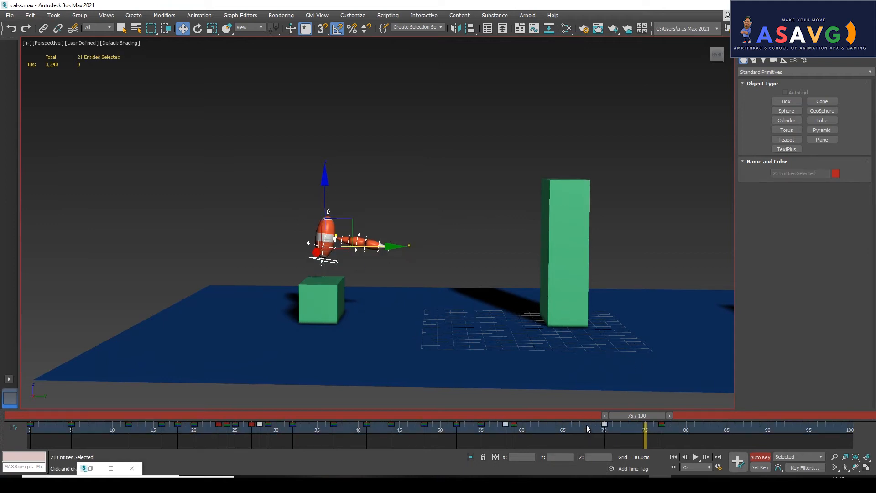
click(268, 204)
drag(394, 261, 394, 261)
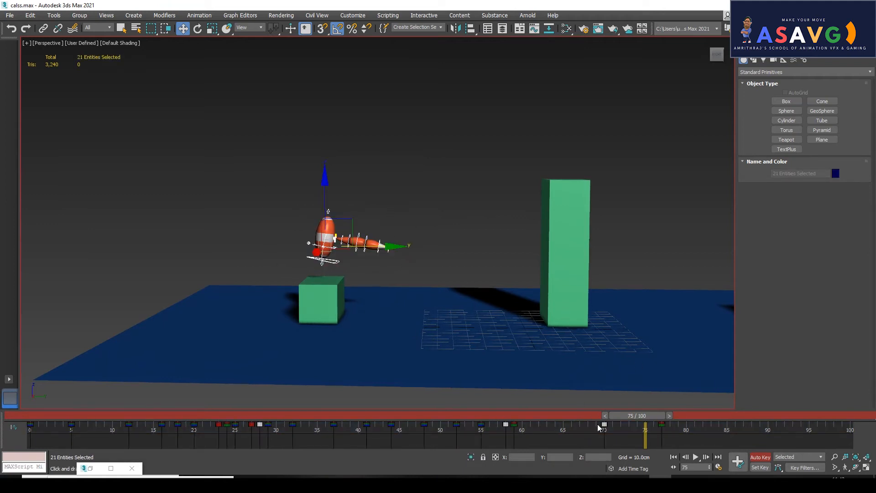
drag(607, 427, 582, 428)
key(ctrl+z)
key(ctrl+z)
drag(391, 270, 391, 271)
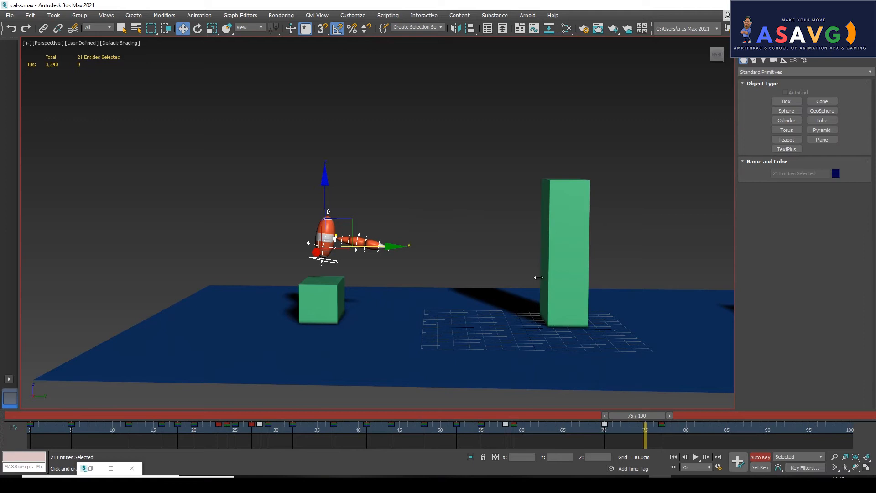
Retime the master control's frame 70 key to frame 65 and its frame 77 key to frame 71.
click(351, 268)
click(339, 262)
drag(604, 424, 571, 429)
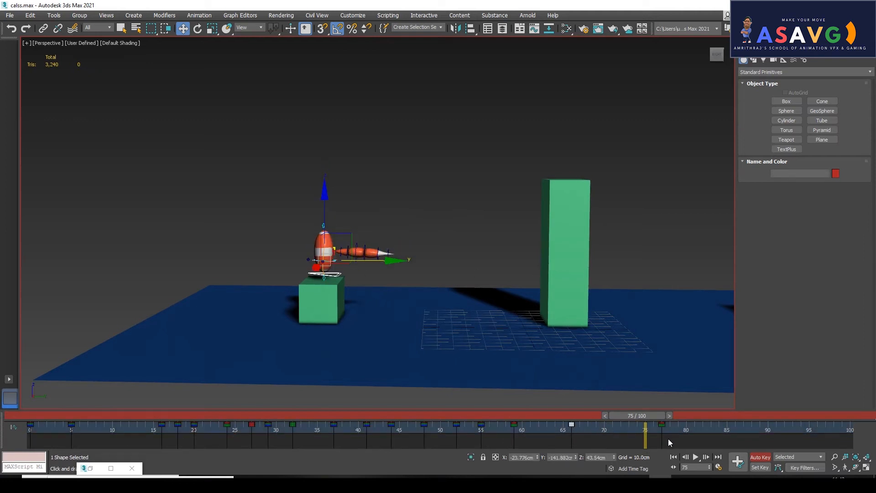
drag(662, 424, 492, 446)
key(w)
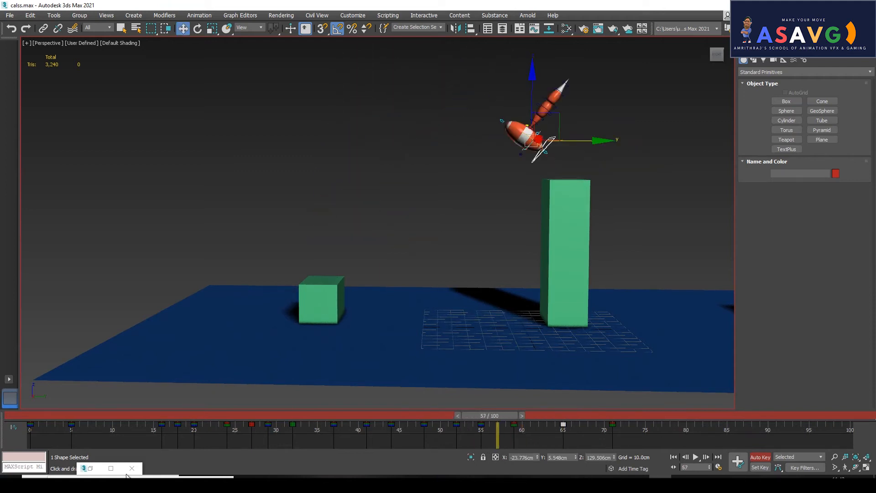
Examine the master control's Zero Euler X Rotation and Y Rotation curves in the curve editor.
click(111, 469)
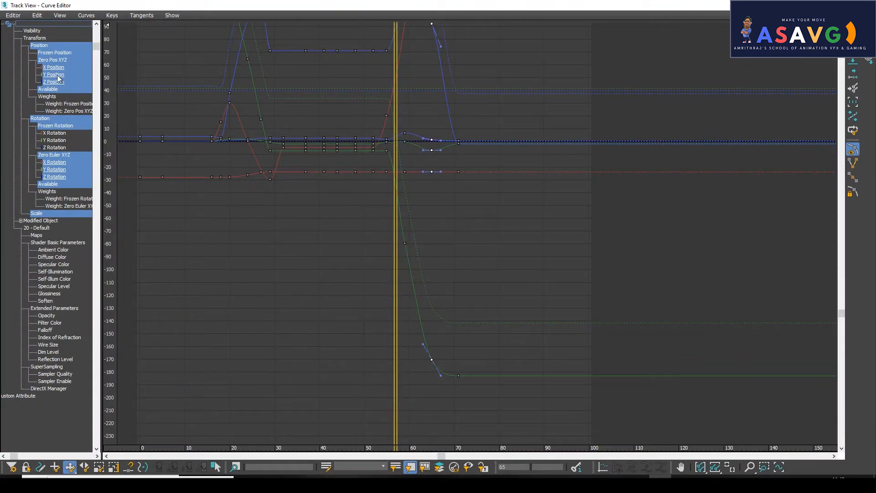
click(56, 162)
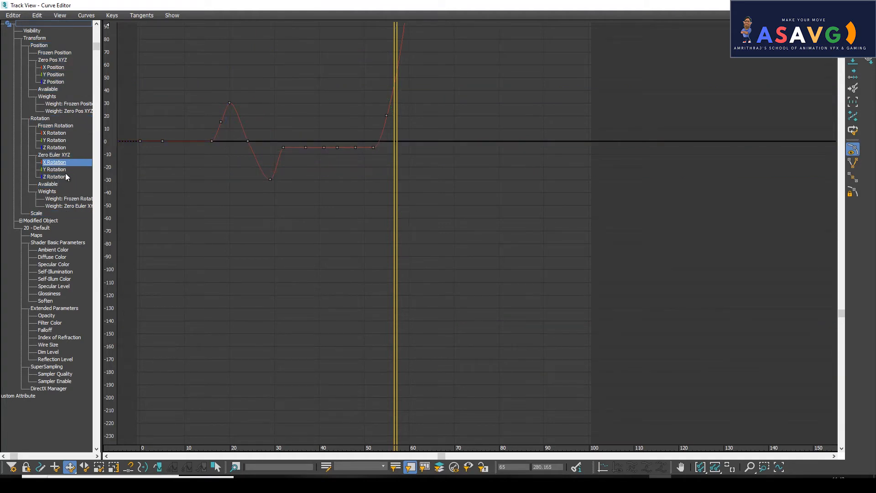
click(731, 467)
middle_drag(592, 300, 598, 278)
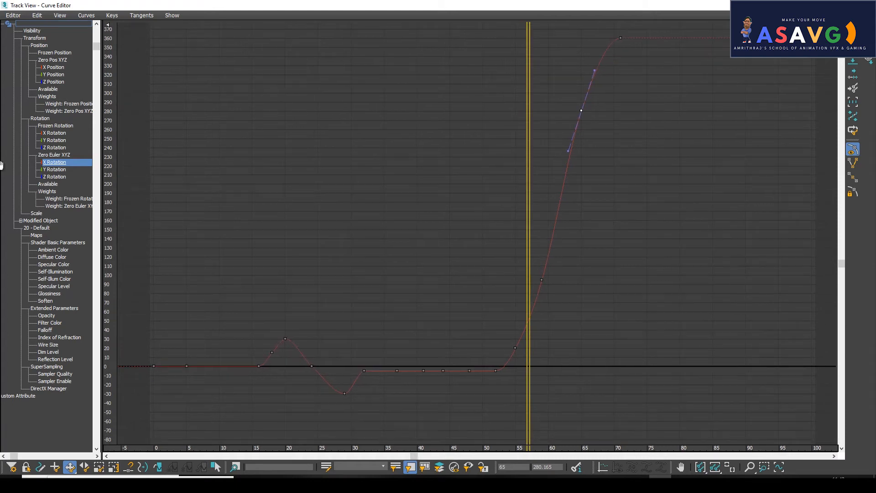
click(52, 170)
click(729, 468)
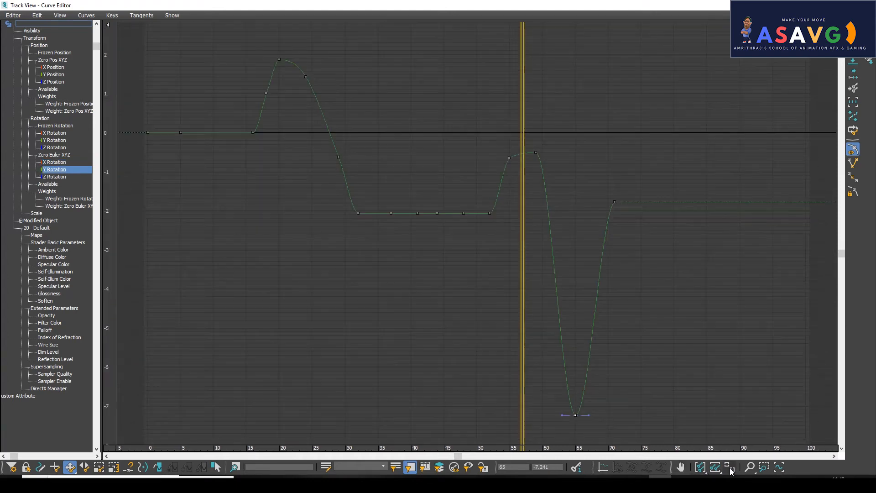
drag(441, 7, 421, 178)
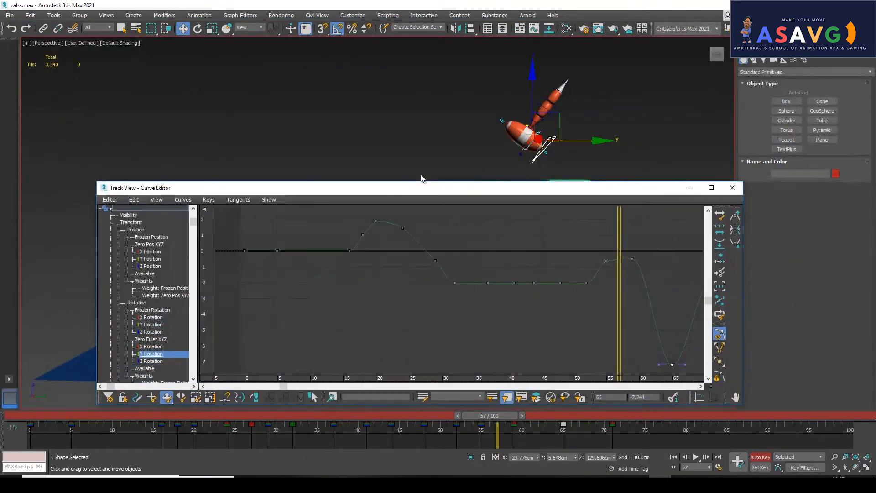
Shift the frame 59 key of the Y Rotation curve to frame 60 and lower it into the dip.
mouse_move(498, 417)
mouse_down()
mouse_move(530, 417)
mouse_move(515, 417)
mouse_up()
key(w)
click(639, 282)
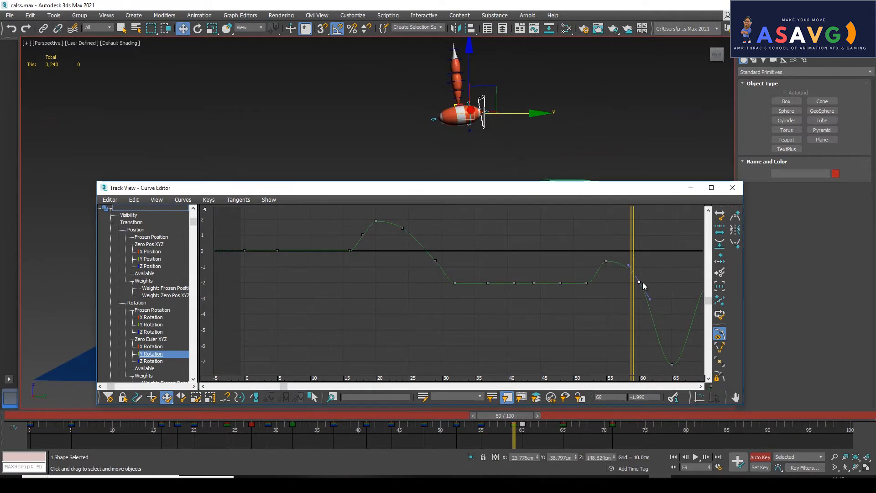
drag(639, 283, 639, 307)
Try lowering the frame 59 peak key on the Zero Euler Z Rotation curve, and undo it.
click(151, 362)
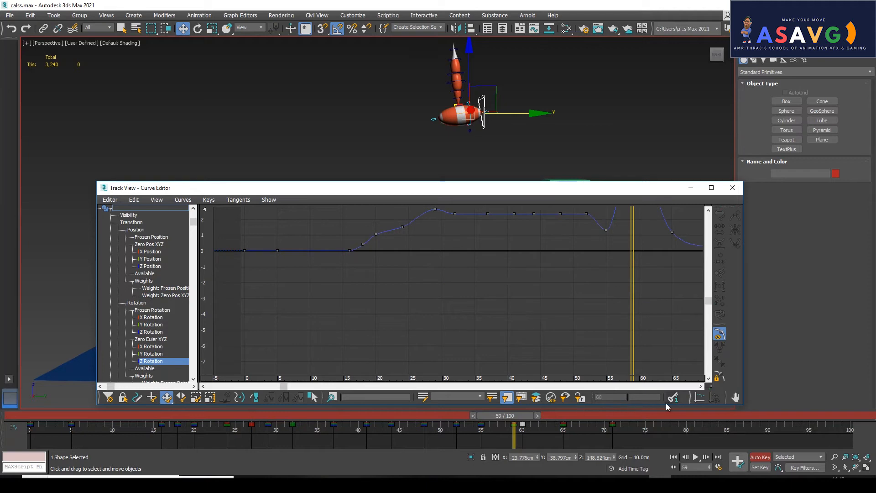
middle_drag(596, 294, 424, 396)
click(459, 248)
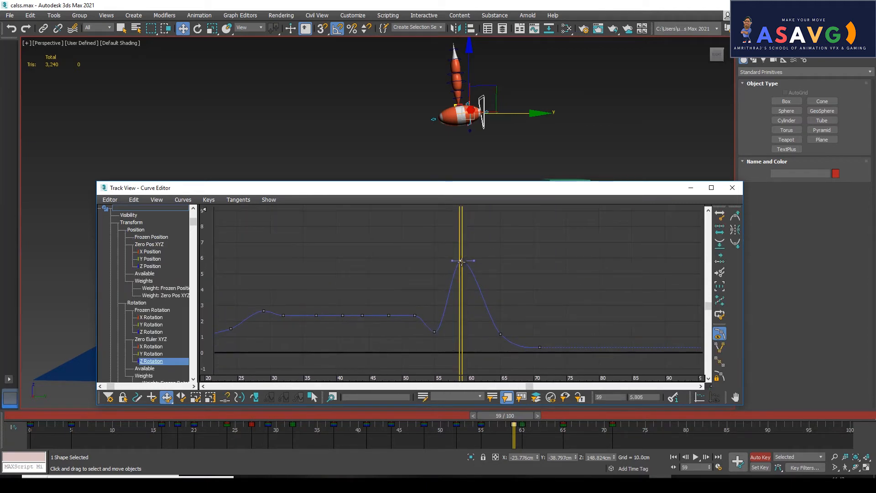
drag(460, 247, 465, 349)
key(ctrl+z)
Examine the Frozen Rotation's X Rotation curve in the enlarged curve editor.
click(152, 317)
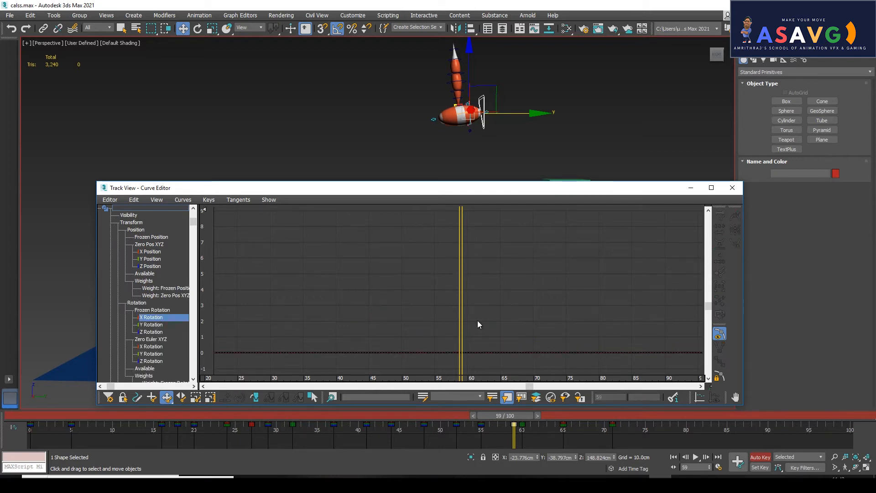
middle_drag(556, 316, 542, 225)
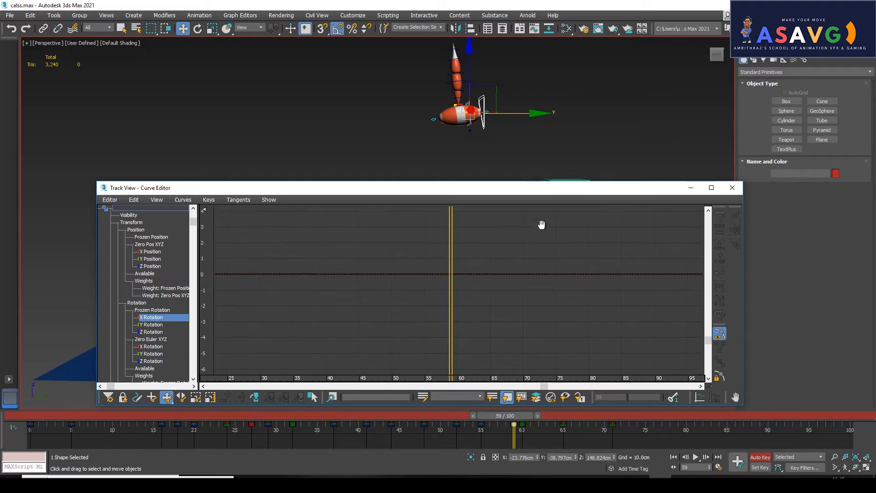
double_click(486, 190)
click(730, 466)
middle_drag(579, 272, 638, 145)
middle_drag(489, 185, 497, 241)
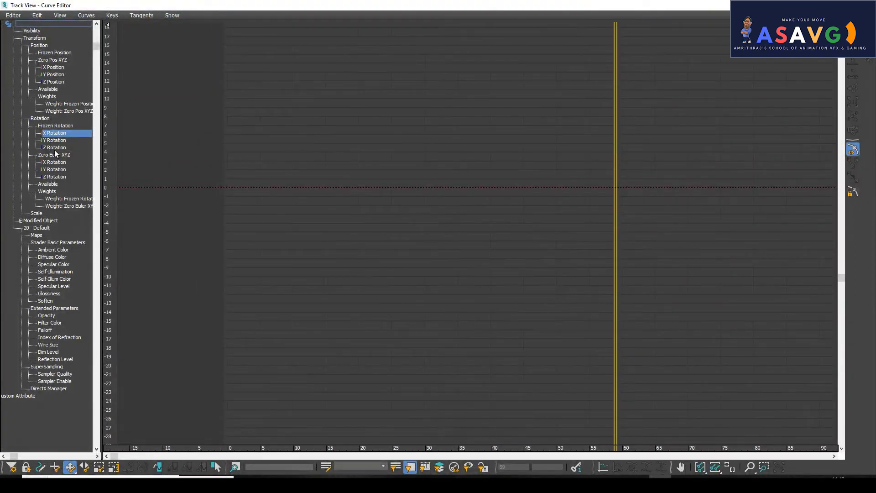
Examine the Zero Euler X Rotation curve, fitting its full height in the curve editor.
click(57, 163)
middle_drag(534, 258, 515, 273)
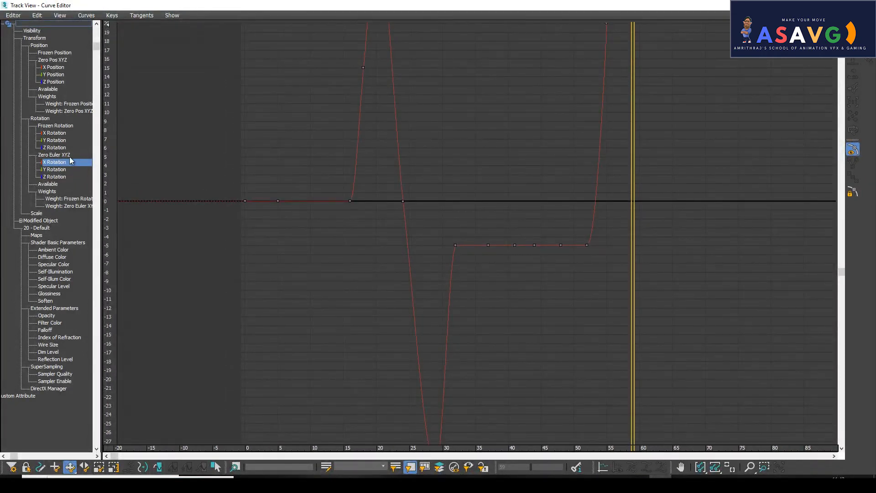
middle_drag(508, 228, 588, 321)
middle_drag(592, 197, 530, 420)
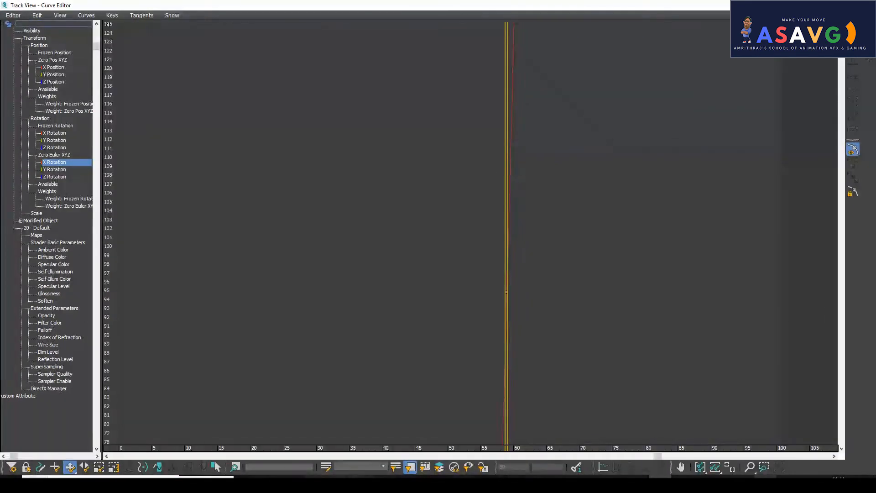
click(730, 470)
middle_drag(667, 159, 676, 145)
Uncover the character in the viewport, try raising the frame 59 key of the X Rotation curve, and undo it.
drag(471, 5, 456, 155)
drag(681, 282, 680, 233)
key(ctrl+z)
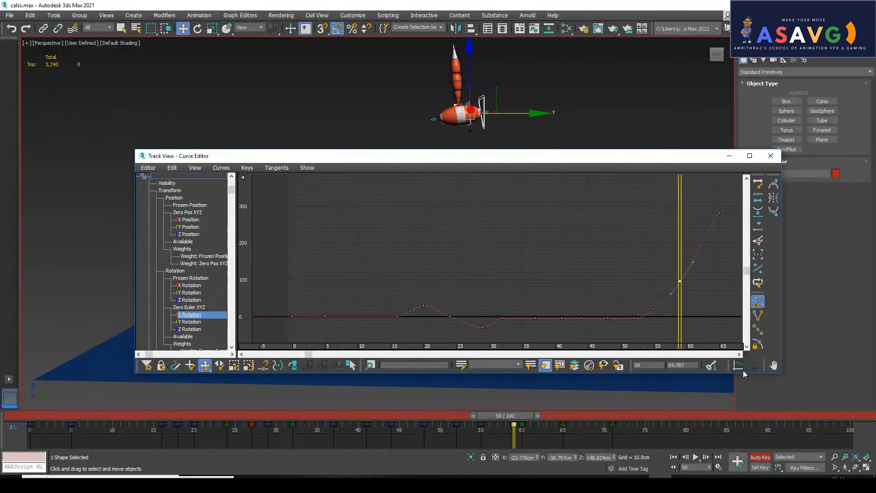
Enlarge the curve editor window and compare the character's pose with the X Rotation curve between frames 59 and 66.
drag(782, 375, 826, 415)
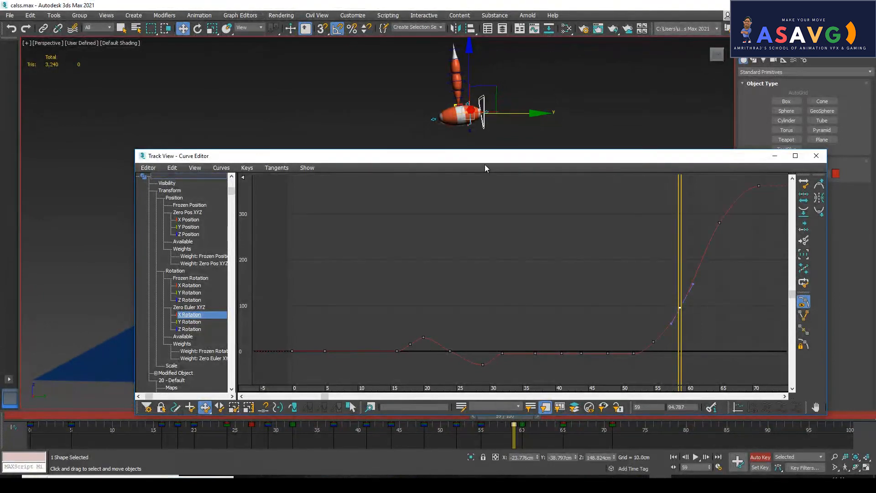
drag(486, 156, 479, 145)
drag(502, 416, 571, 423)
key(w)
drag(568, 149, 440, 204)
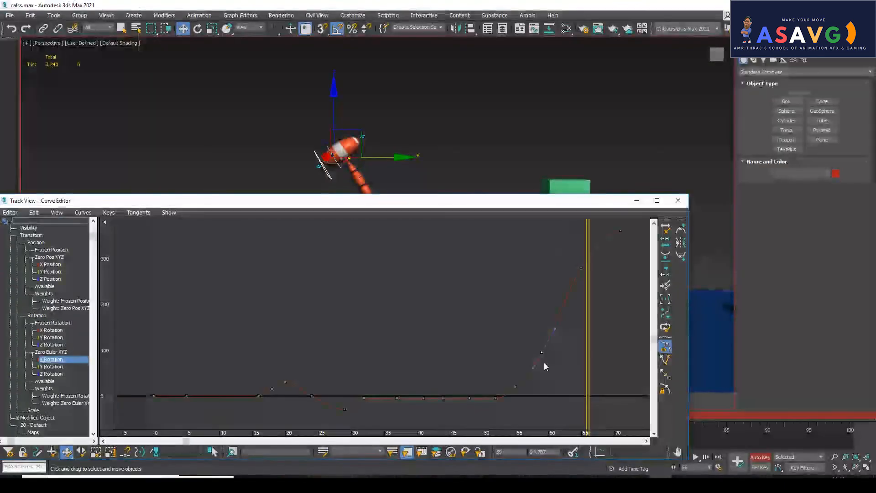
drag(536, 203, 560, 158)
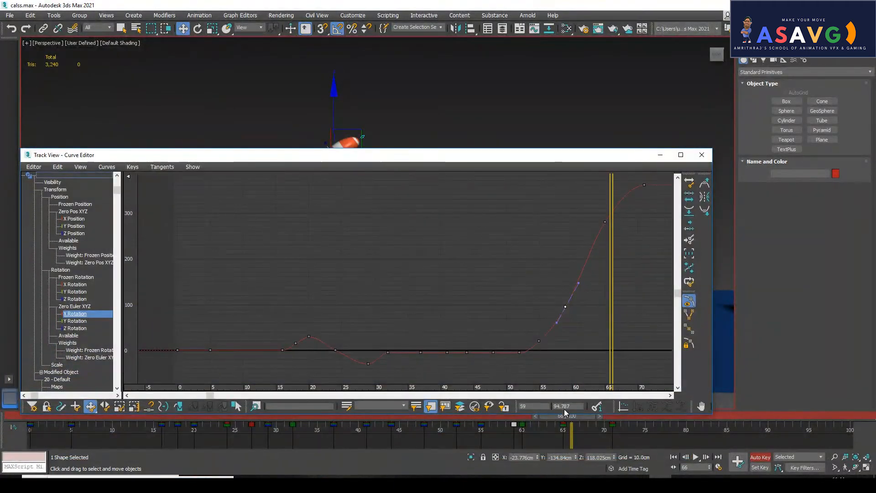
drag(565, 417, 565, 419)
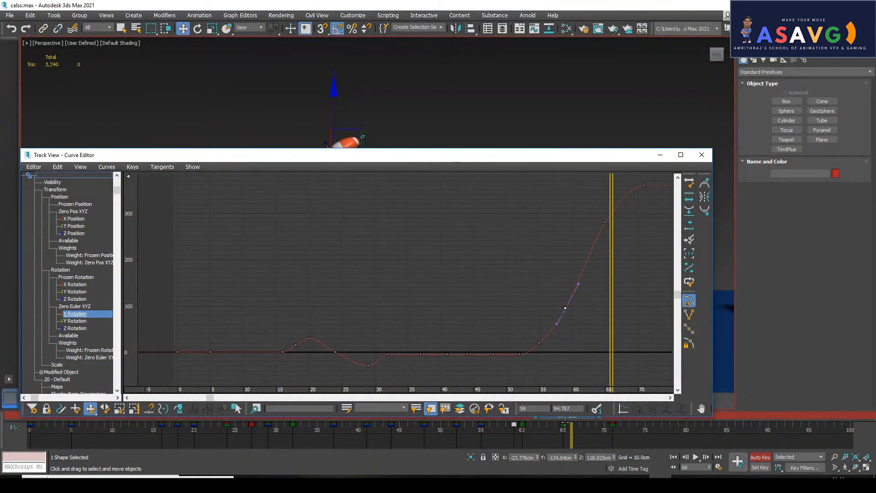
drag(555, 158, 566, 142)
drag(572, 417, 564, 418)
drag(588, 145, 608, 221)
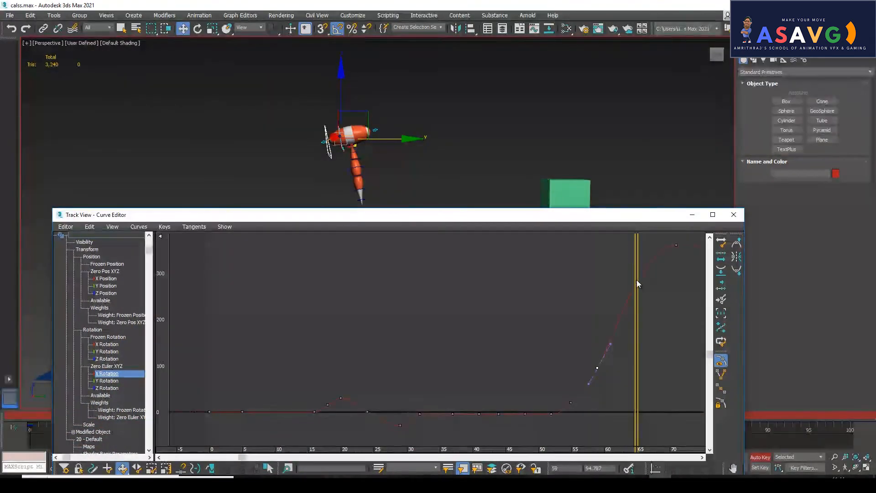
Shift the frame 65 key of the X Rotation curve to frame 66 and raise it to about 320.6.
click(639, 268)
mouse_move(641, 269)
mouse_down()
mouse_move(638, 288)
mouse_move(642, 263)
mouse_up()
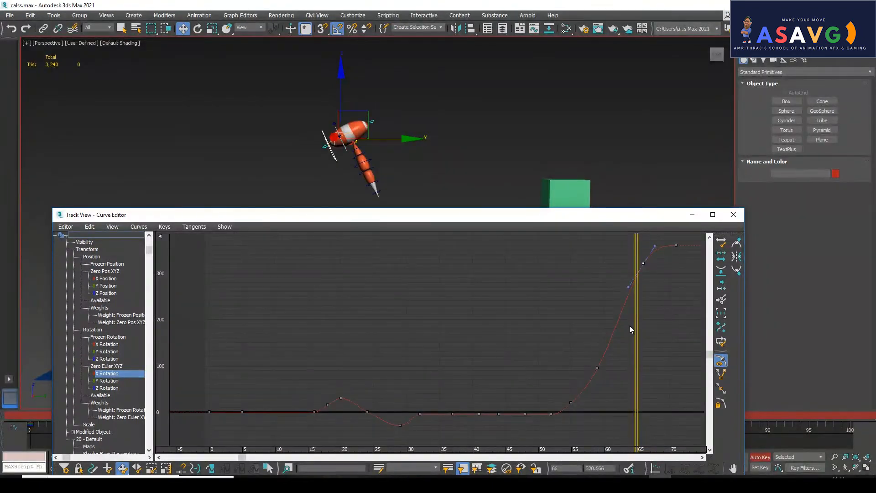
middle_drag(630, 326, 640, 297)
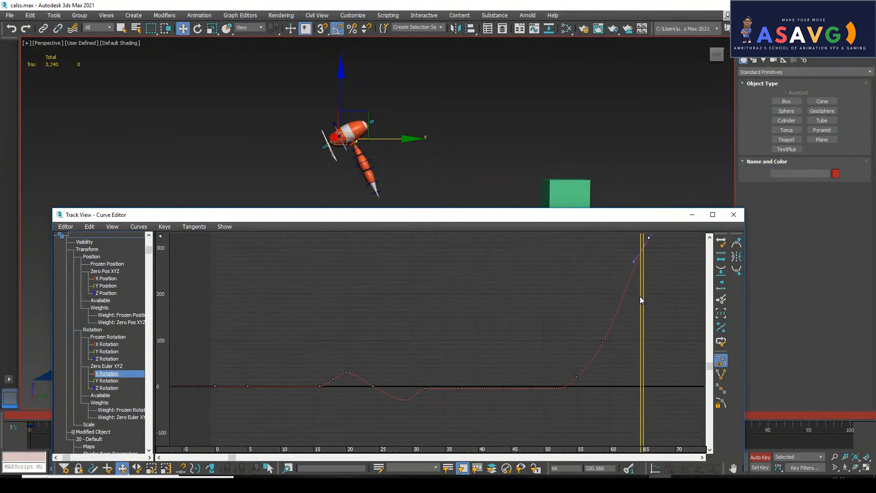
Check the flip around frames 59 to 65, raise the frame 59 X Rotation key slightly, and minimize the curve editor.
click(602, 342)
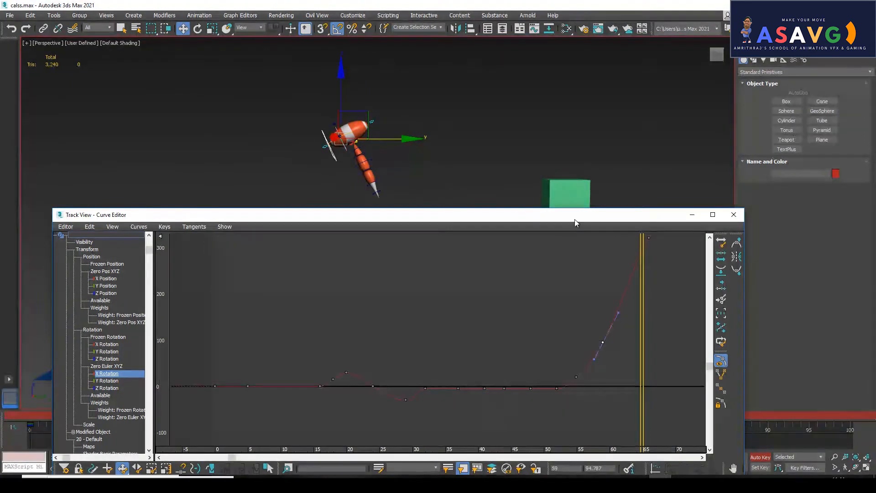
drag(574, 217, 595, 156)
drag(573, 419, 570, 417)
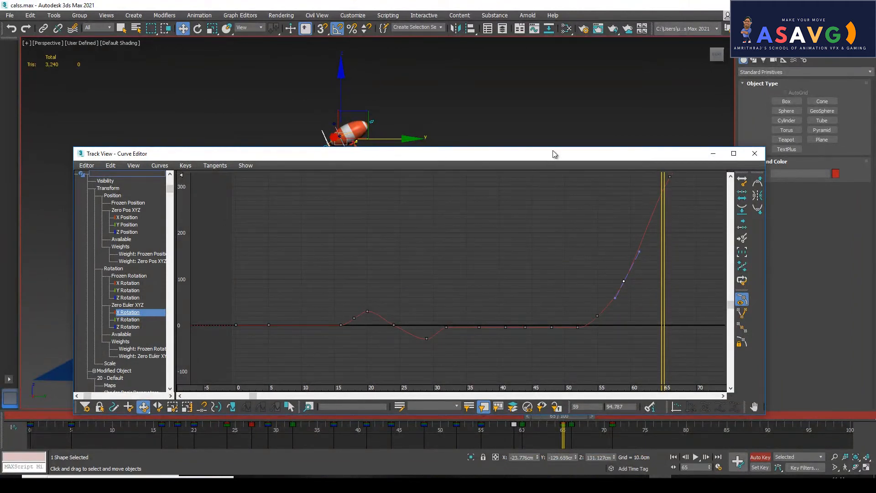
drag(554, 154, 556, 142)
drag(560, 418, 514, 420)
key(w)
drag(626, 270, 626, 261)
click(716, 142)
Stretch the body at frame 70 by raising A_stretch_UP_ctr to about Z 80.6 cm above the low box.
drag(504, 416, 482, 441)
drag(546, 442, 608, 454)
key(w)
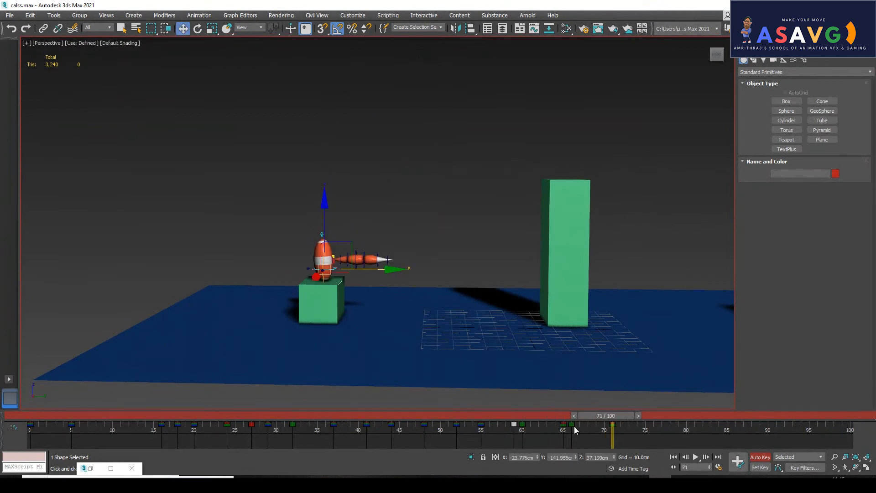
click(338, 234)
click(323, 234)
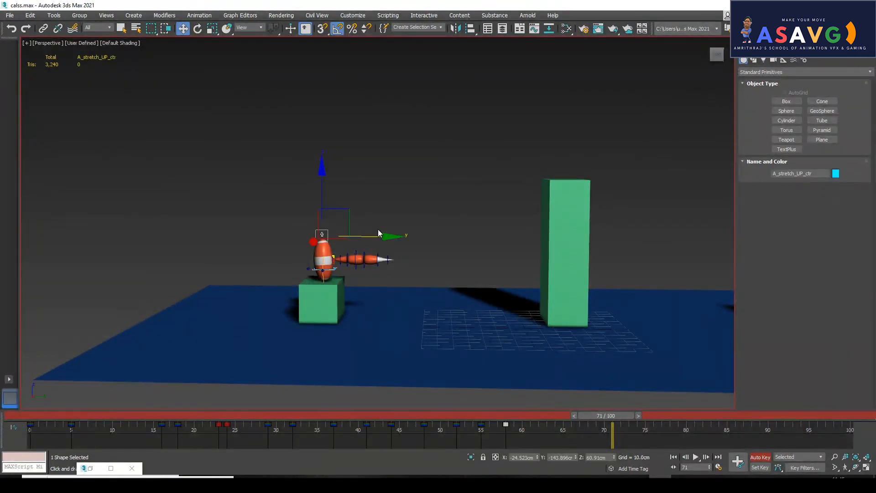
mouse_move(604, 411)
mouse_down()
mouse_move(500, 418)
mouse_move(598, 437)
mouse_move(613, 430)
mouse_move(590, 414)
mouse_move(604, 417)
mouse_up()
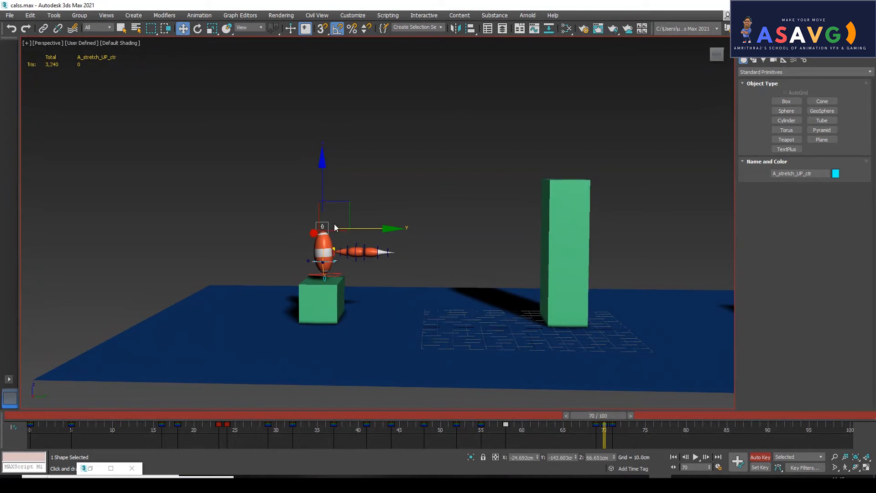
drag(323, 198, 325, 179)
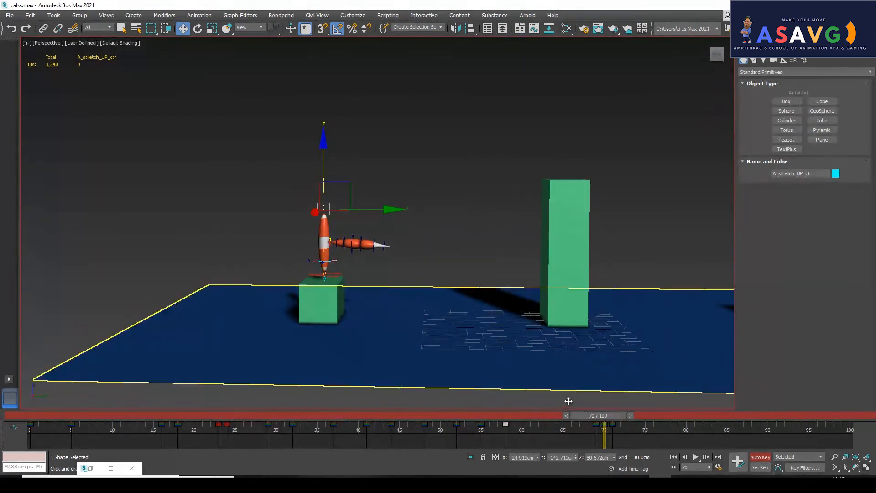
Squash the body at frame 71 by lowering A_stretch_UP_ctr to about Z 39.6 cm, and raise it back to a rounder shape at frame 73.
drag(594, 417, 613, 420)
key(w)
drag(325, 207, 325, 229)
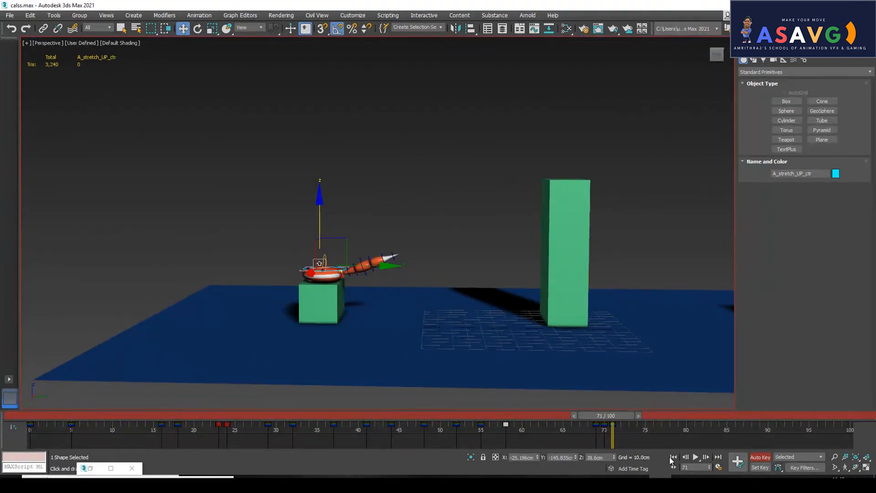
mouse_move(608, 425)
mouse_down()
mouse_move(601, 419)
mouse_move(623, 424)
mouse_up()
key(w)
drag(320, 235, 321, 216)
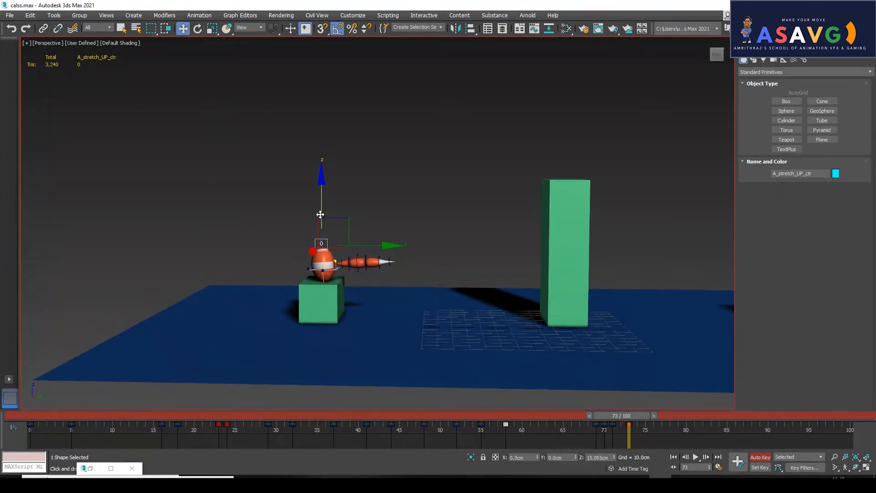
Create a preview animation of the perspective view, watch it, and close the player.
drag(631, 415, 546, 447)
key(w)
click(26, 43)
mouse_move(73, 136)
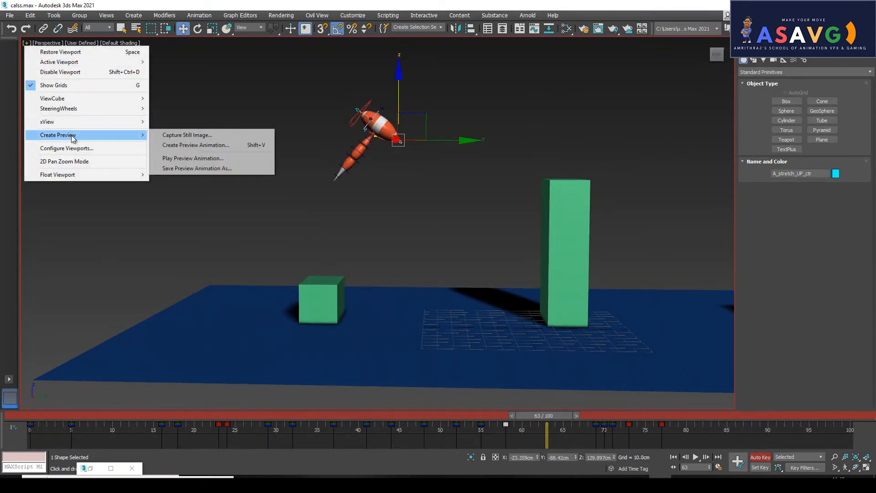
click(181, 145)
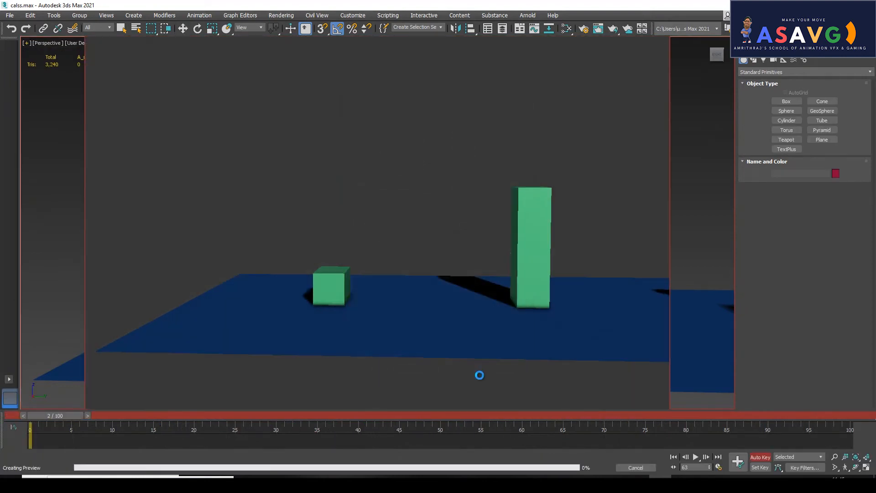
click(476, 375)
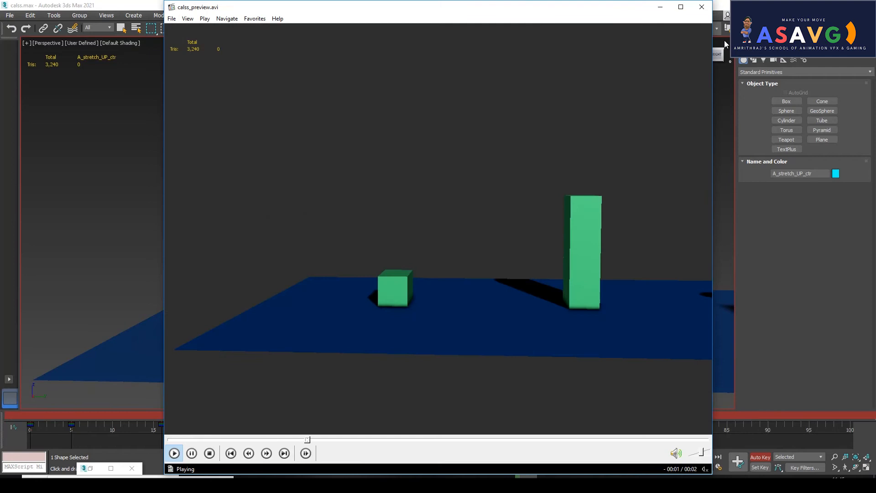
click(702, 7)
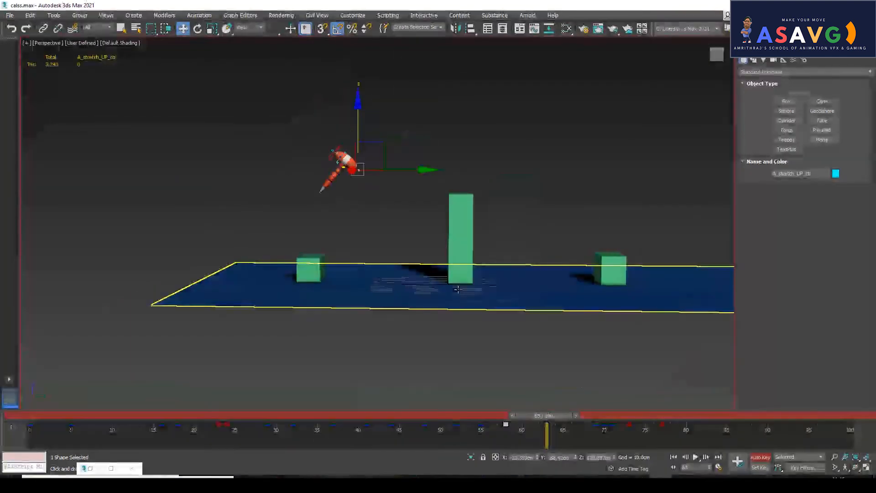
Frame the pillar and both low boxes in the view, create a new preview animation, and watch it full screen.
scroll(457, 289, up, 3)
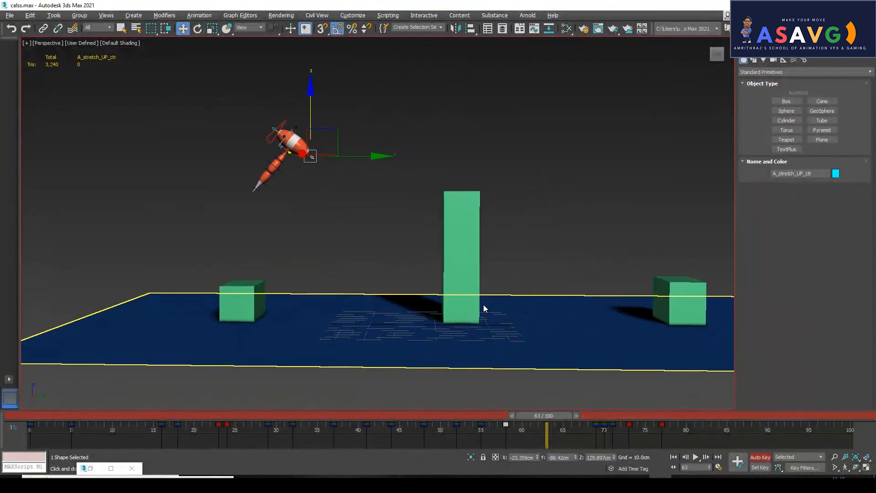
click(25, 43)
mouse_move(69, 133)
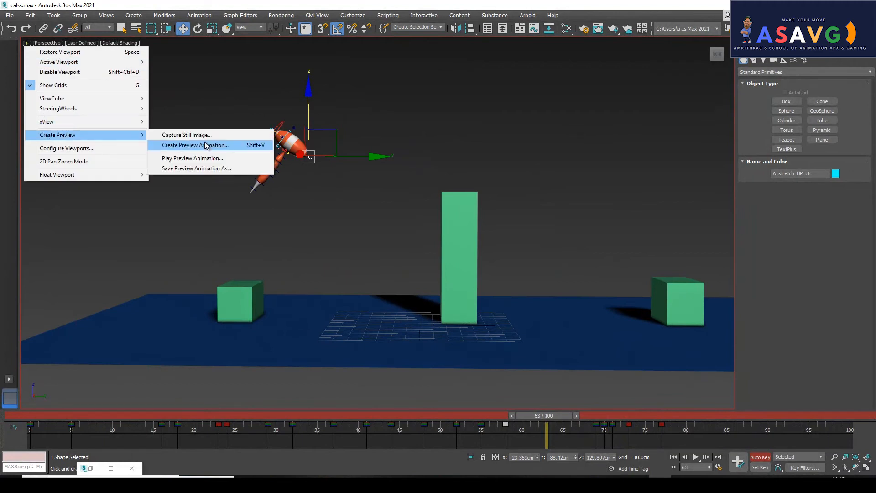
click(205, 144)
click(477, 375)
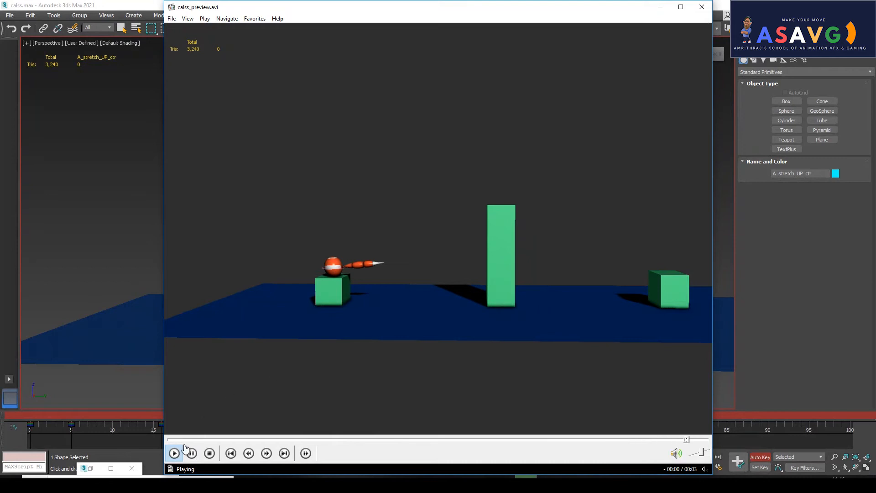
double_click(528, 242)
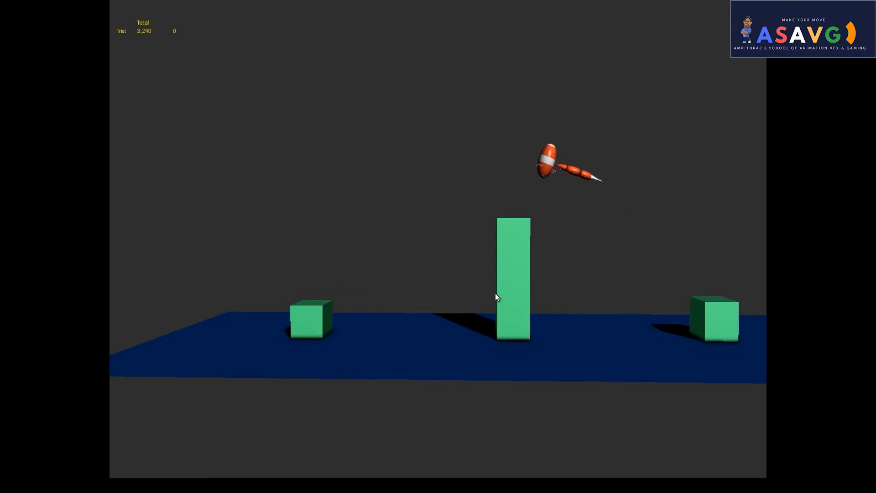
double_click(426, 275)
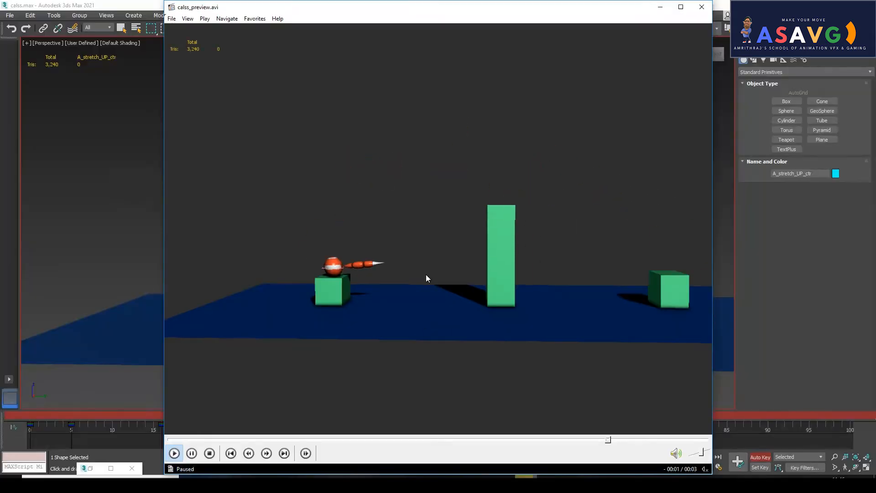
click(702, 7)
Select all the controls of the character at frame 55, leaving the tall pillar out of the selection.
drag(211, 100, 364, 232)
drag(358, 423, 481, 429)
key(w)
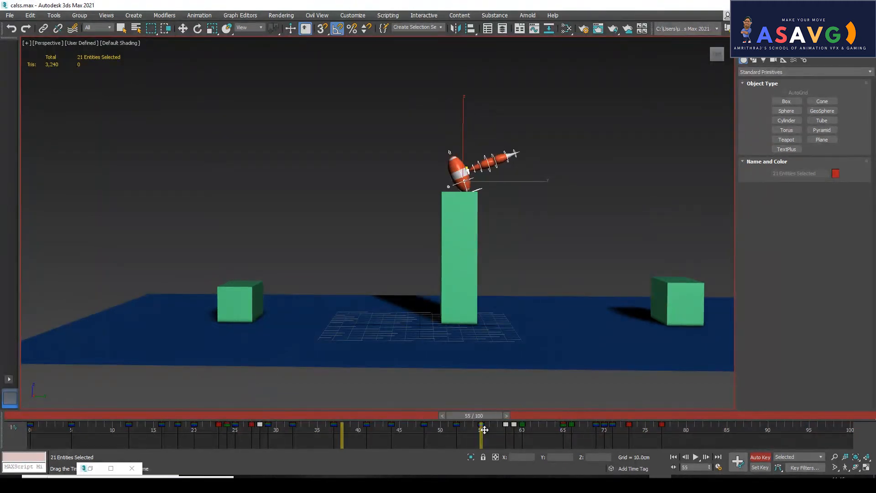
drag(539, 180, 533, 201)
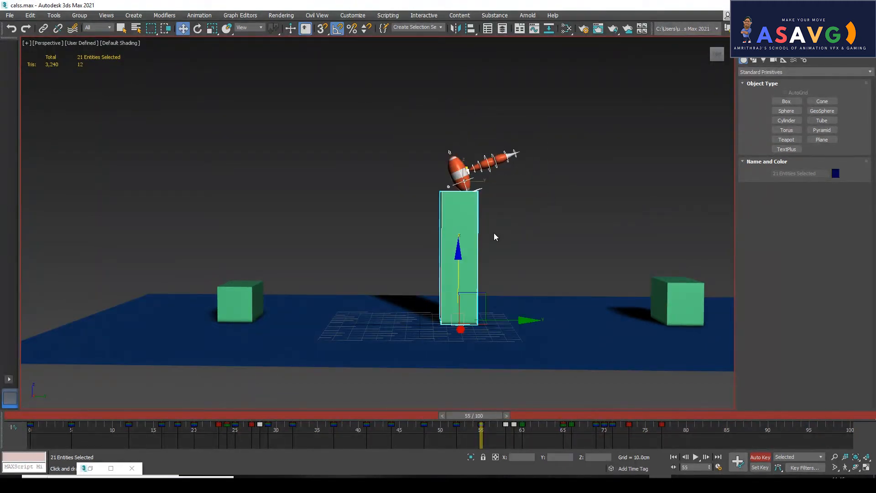
alt+click(467, 234)
Retime the selected controls' keys for the flip from the tall pillar down to the low box, and check the motion.
mouse_move(467, 415)
mouse_down()
mouse_move(486, 416)
mouse_move(463, 416)
mouse_move(483, 416)
mouse_move(476, 416)
mouse_up()
drag(696, 423, 649, 433)
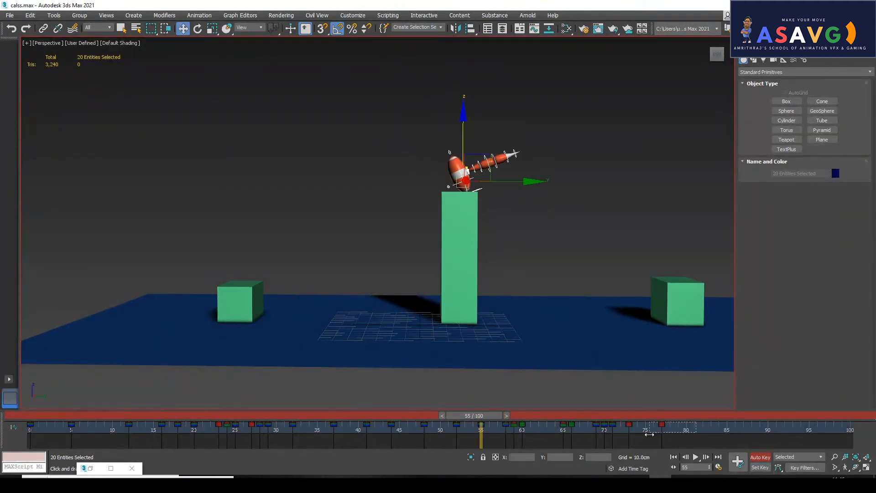
drag(477, 430, 577, 435)
key(w)
drag(678, 436, 440, 421)
key(w)
drag(664, 441, 536, 430)
key(w)
Select only the master control, raise it at two frames of the flip to heighten the jump arc, and check the landing.
click(340, 120)
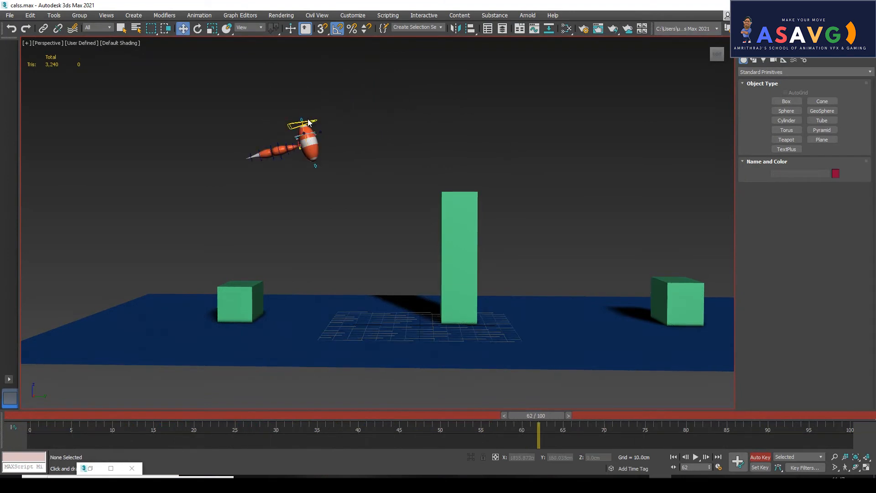
click(309, 122)
mouse_move(507, 416)
mouse_down()
mouse_move(489, 420)
mouse_move(510, 422)
mouse_move(461, 427)
mouse_move(513, 426)
mouse_up()
key(w)
drag(369, 89, 372, 60)
drag(499, 418, 517, 415)
key(w)
drag(370, 115, 368, 84)
drag(503, 417, 645, 436)
key(w)
Create a preview animation of the retimed jump and play it.
click(23, 42)
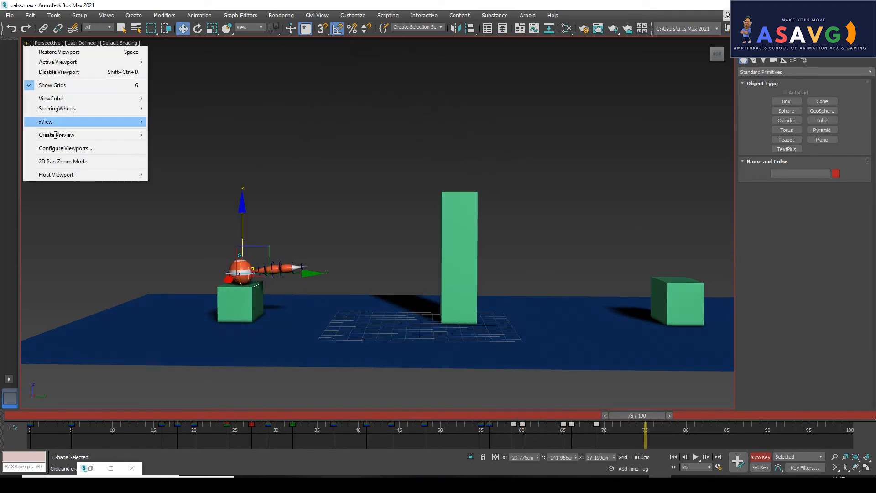
mouse_move(68, 135)
click(169, 149)
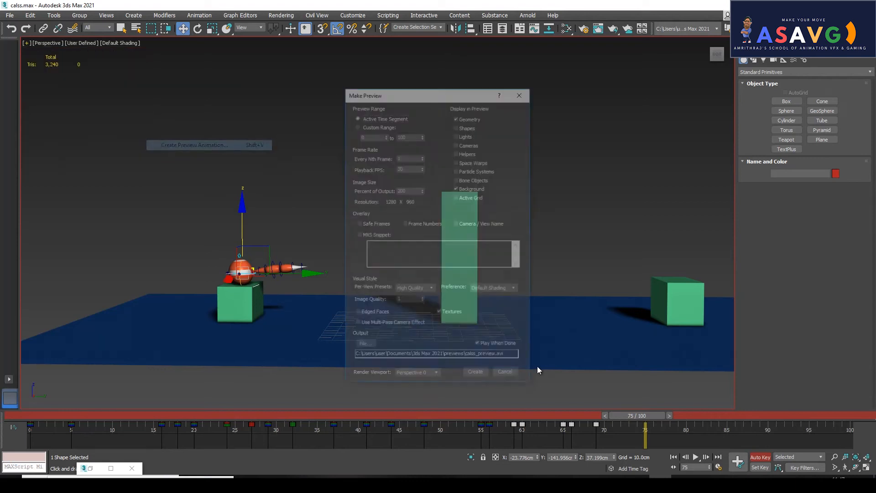
click(472, 371)
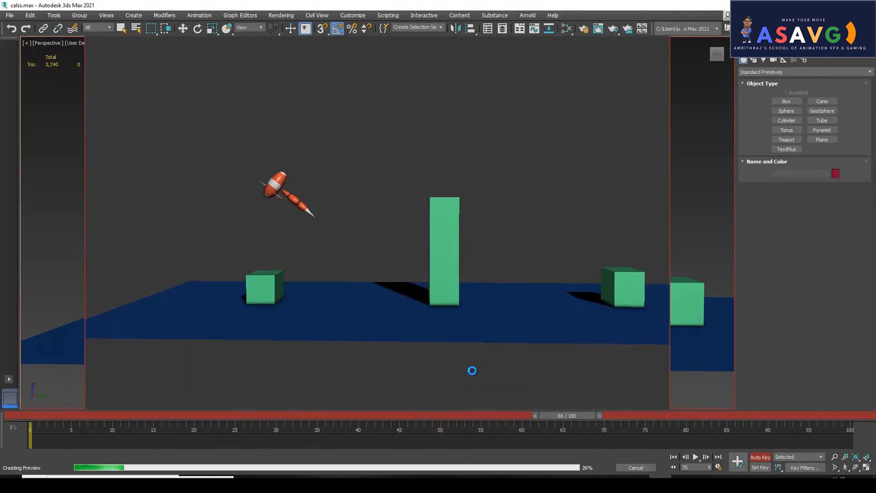
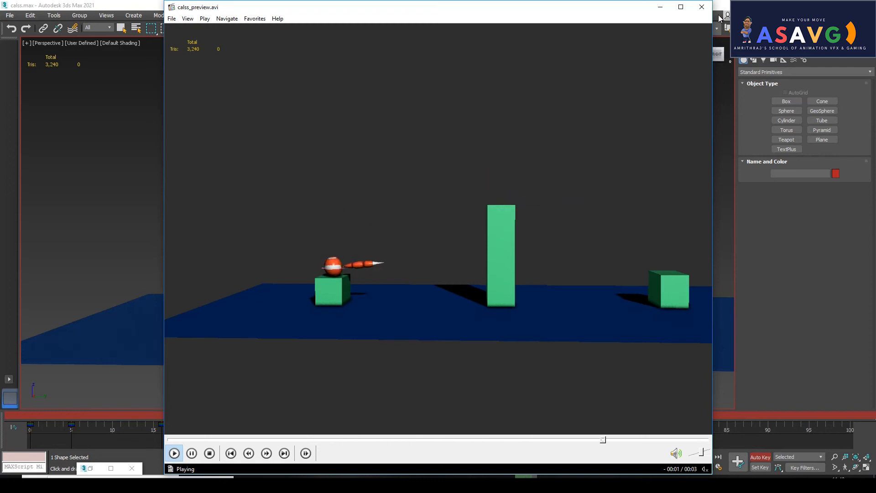
Select all the controls and retime the landing keys on the low box to start at frame 72, checking the landing.
click(702, 7)
click(204, 243)
drag(303, 416, 520, 416)
key(w)
drag(260, 64, 470, 211)
drag(508, 417, 585, 428)
key(w)
mouse_move(678, 442)
mouse_down()
mouse_move(602, 439)
mouse_move(597, 429)
mouse_move(605, 428)
mouse_move(582, 414)
mouse_move(627, 434)
mouse_move(547, 420)
mouse_move(601, 420)
mouse_move(520, 420)
mouse_move(593, 433)
mouse_move(619, 426)
mouse_move(571, 427)
mouse_move(637, 438)
mouse_move(670, 432)
mouse_up()
key(w)
Create a preview animation of the retimed landing and replay it from the start.
click(28, 44)
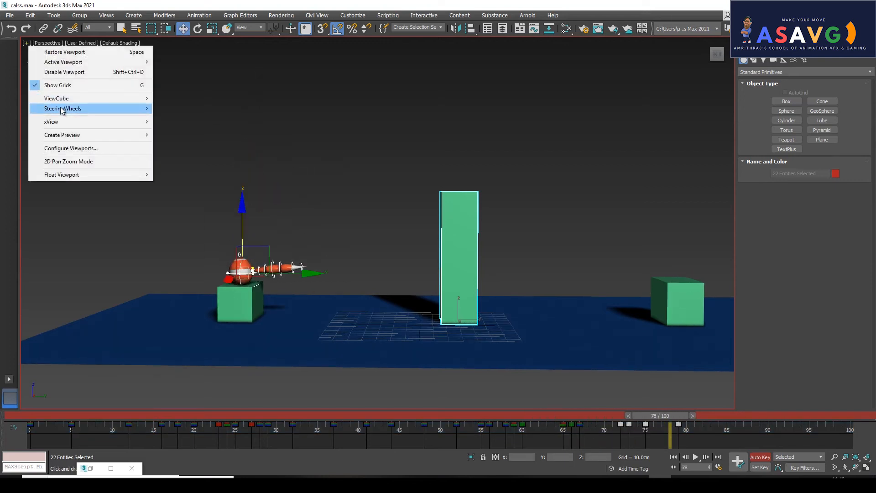
mouse_move(137, 135)
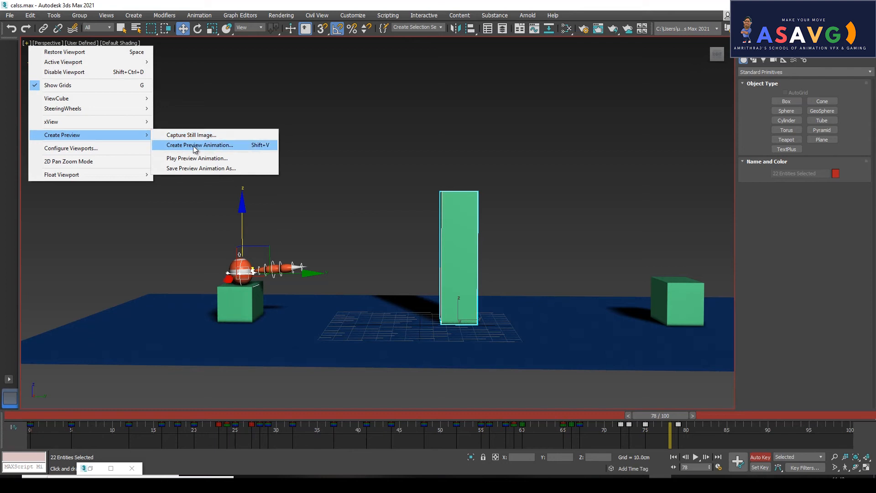
click(197, 145)
click(476, 375)
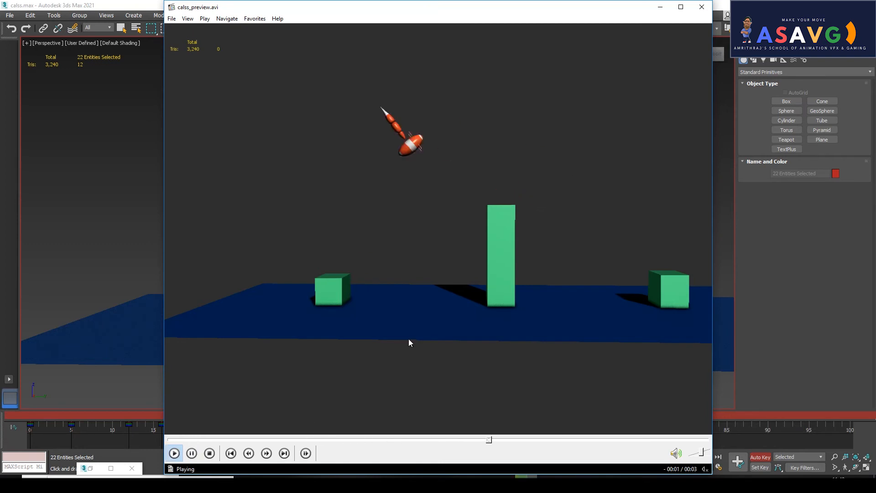
click(170, 440)
click(430, 325)
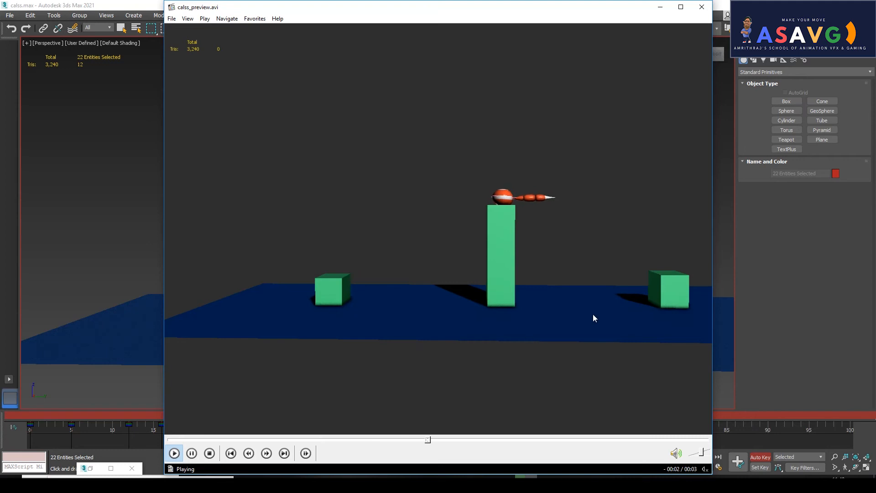
click(701, 7)
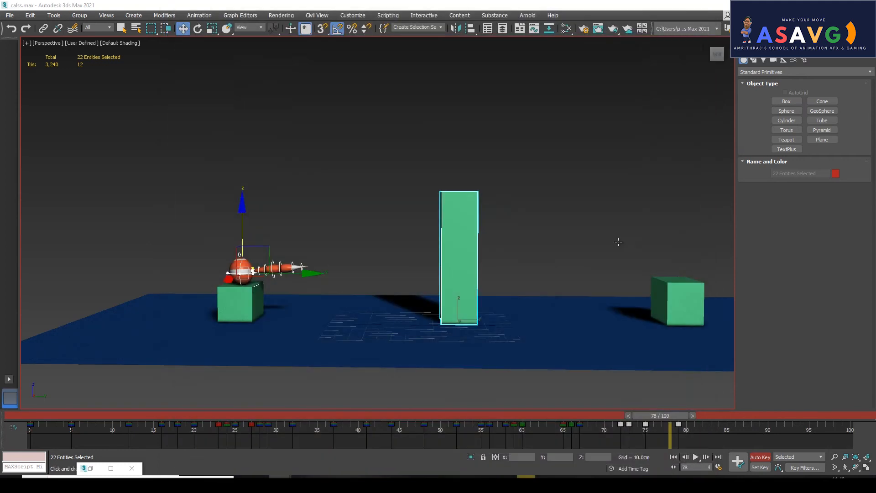
Spread the flip keys from frame 59 onward further apart, to frames 62, 66, 71, 75 and 79, to slow the flip.
mouse_move(516, 416)
mouse_down()
mouse_move(622, 419)
mouse_move(478, 415)
mouse_move(513, 416)
mouse_up()
drag(748, 429, 525, 424)
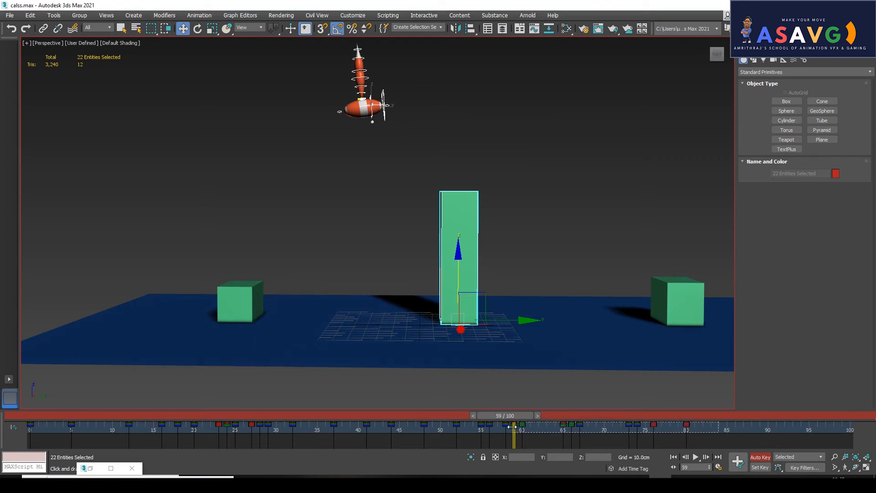
drag(519, 430, 547, 427)
drag(745, 436, 637, 427)
drag(769, 429, 706, 440)
drag(622, 428, 664, 421)
key(w)
Shift the last four landing keys earlier, to frames 81, 82, 84 and 88, checking the contact with the low box.
drag(782, 440, 678, 432)
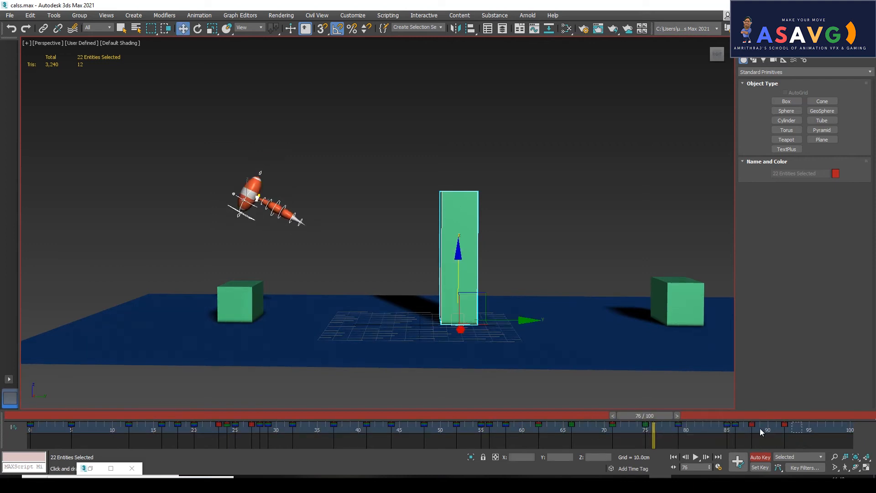
drag(727, 427, 712, 428)
drag(650, 416, 709, 442)
key(w)
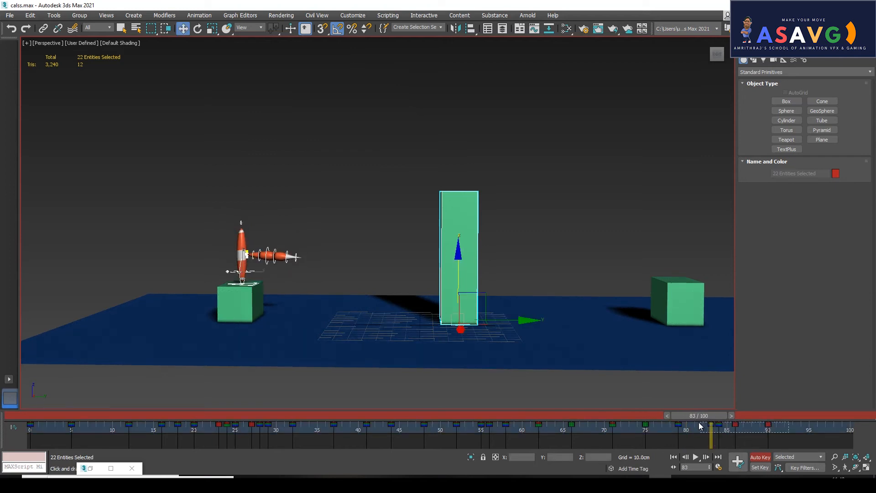
drag(697, 425, 679, 439)
key(w)
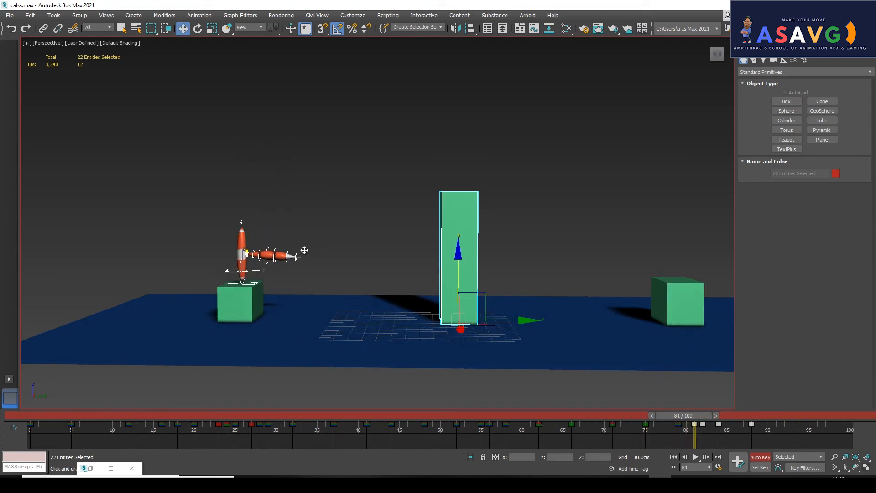
Lower the upper stretch control at frame 81 to reduce the stretch at contact, and check the landing.
click(242, 220)
drag(242, 219, 242, 240)
drag(663, 413, 726, 432)
key(w)
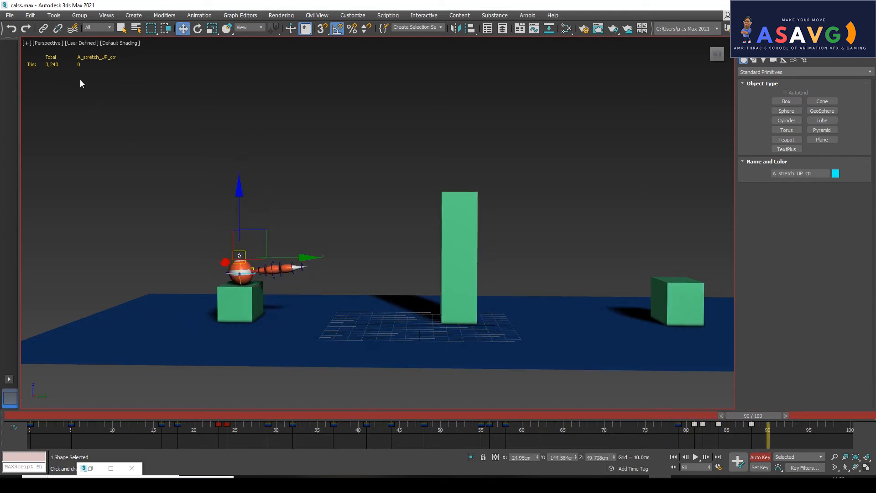
Create a preview animation of the slower flip and replay it several times to judge the timing.
click(25, 44)
mouse_move(69, 135)
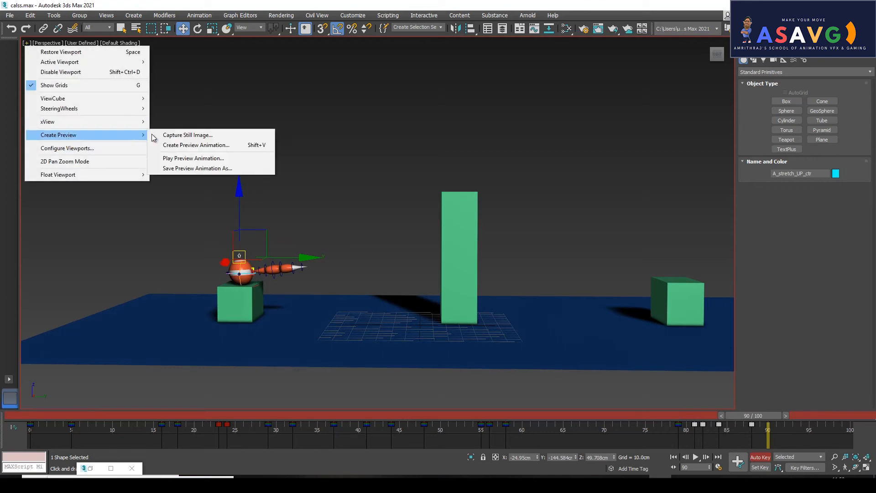
click(173, 147)
click(477, 377)
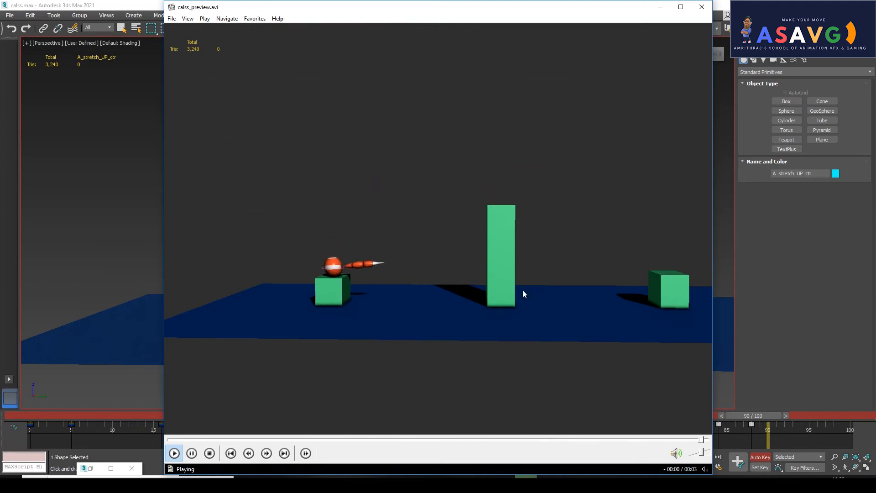
click(184, 440)
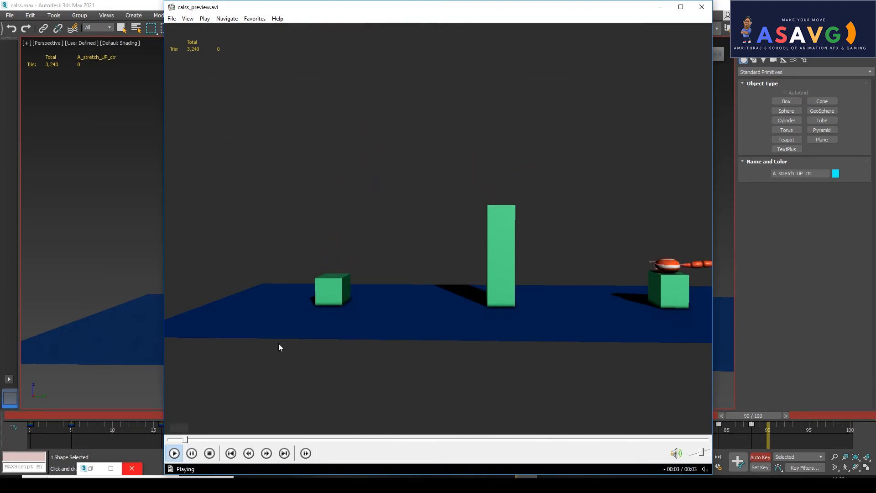
double_click(278, 345)
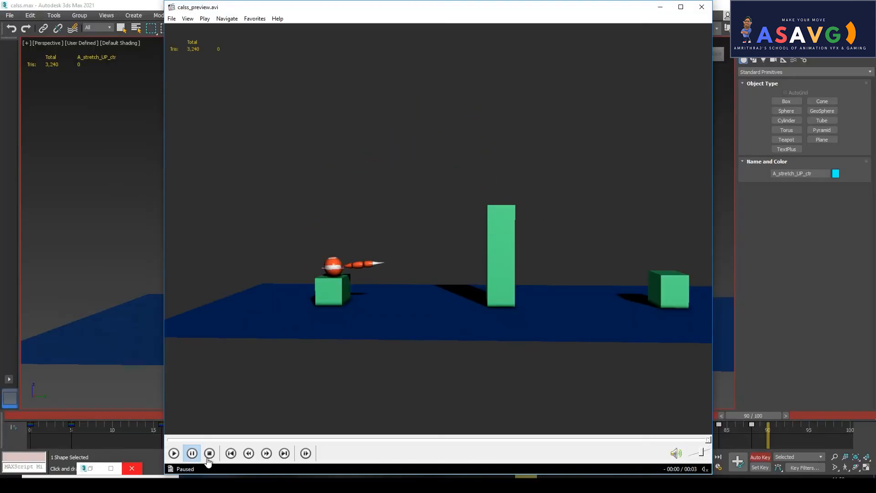
click(200, 440)
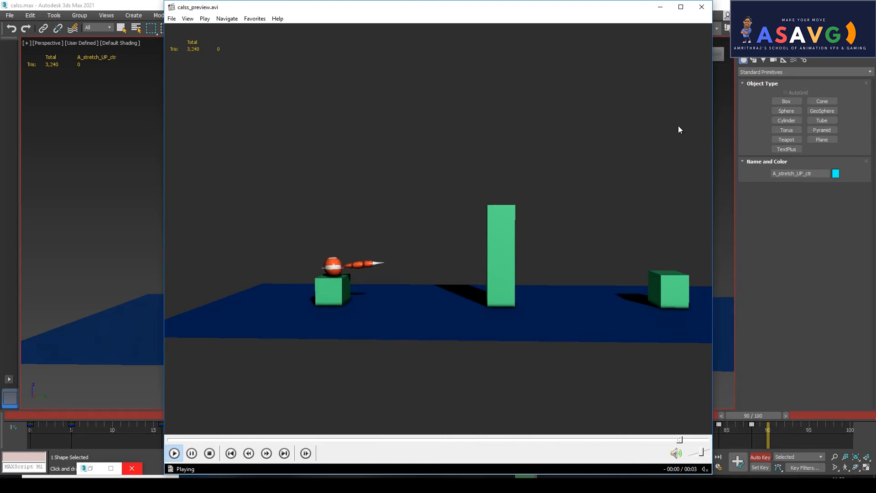
double_click(512, 210)
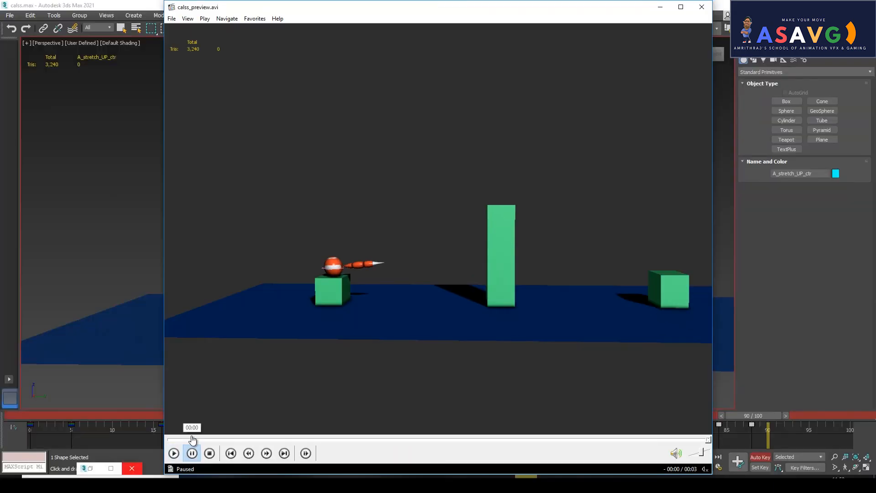
double_click(350, 322)
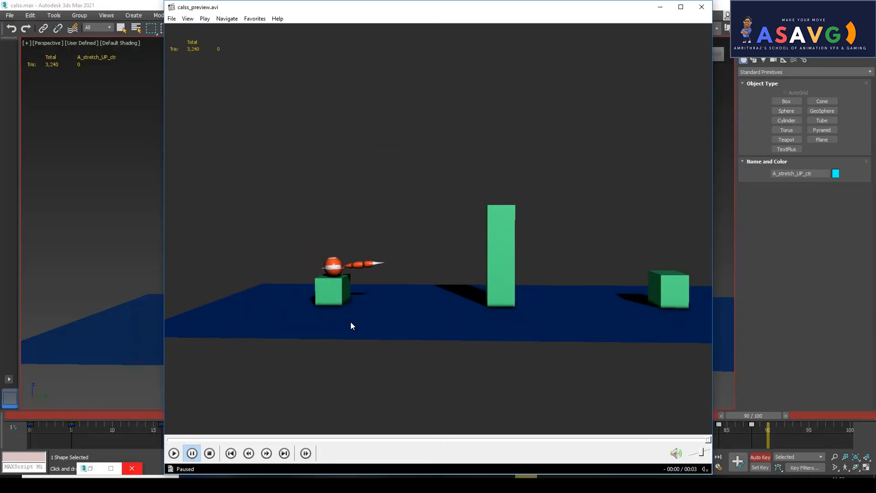
click(351, 322)
click(448, 204)
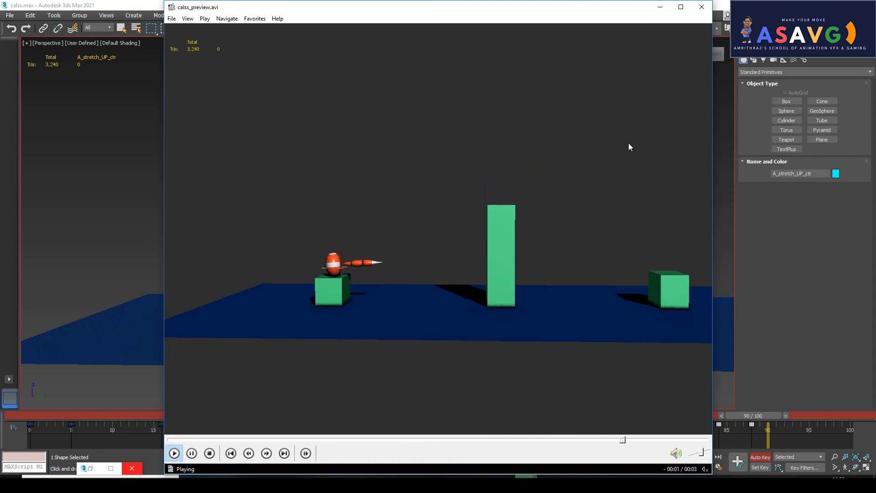
click(701, 7)
Move the keys just before the low box landing slightly earlier, including the upper stretch control's keys, and check the settling motion.
drag(282, 278, 286, 279)
drag(603, 415, 532, 417)
key(w)
drag(294, 75, 485, 145)
drag(543, 416, 702, 419)
key(w)
click(289, 249)
click(241, 259)
mouse_move(767, 430)
mouse_down()
mouse_move(708, 432)
mouse_move(718, 428)
mouse_move(664, 418)
mouse_move(782, 438)
mouse_move(641, 431)
mouse_move(763, 438)
mouse_up()
click(694, 426)
key(w)
Create a preview animation with the adjusted landing keys and replay it to review the whole motion.
click(26, 45)
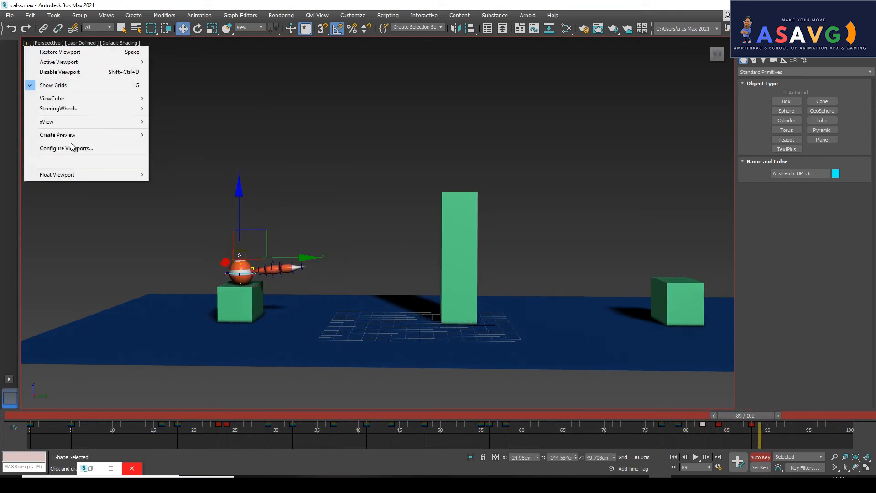
mouse_move(73, 133)
click(196, 144)
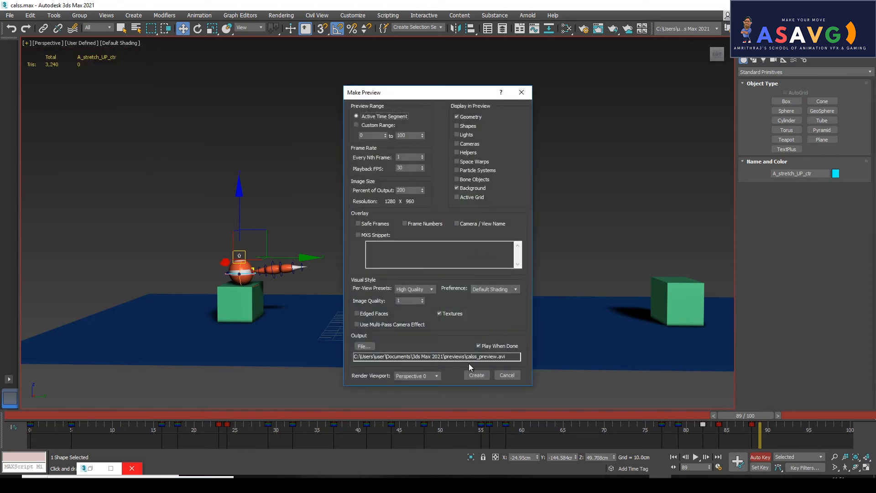
click(475, 372)
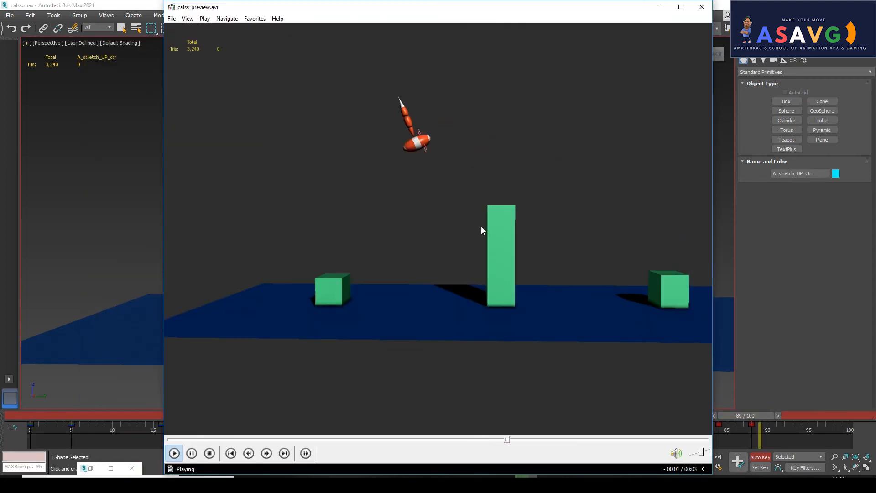
click(330, 440)
double_click(497, 261)
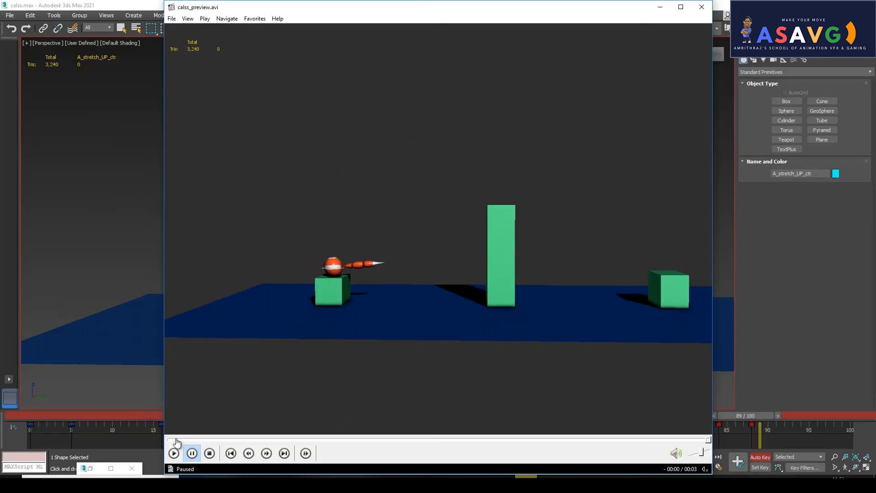
click(178, 440)
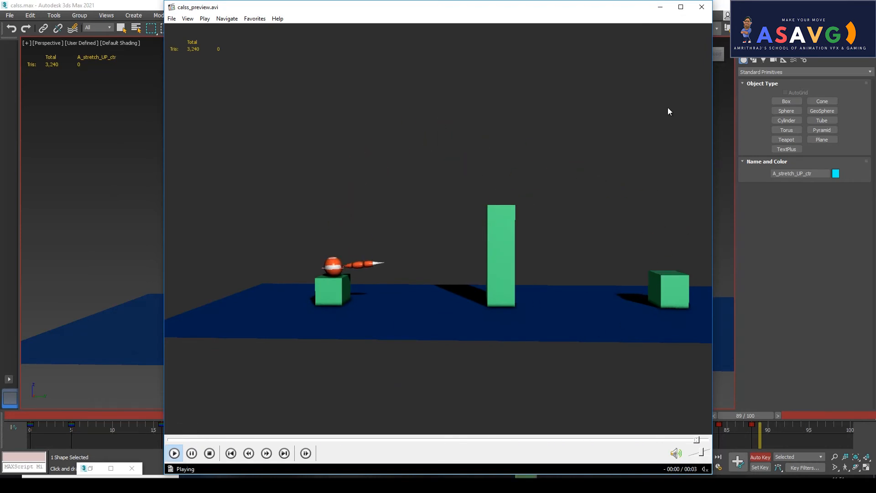
click(701, 7)
Check the flip's landing, and raise the upper stretch control slightly at frame 92 to a Z position of about 50.85 cm.
drag(213, 232, 296, 286)
drag(462, 423, 599, 427)
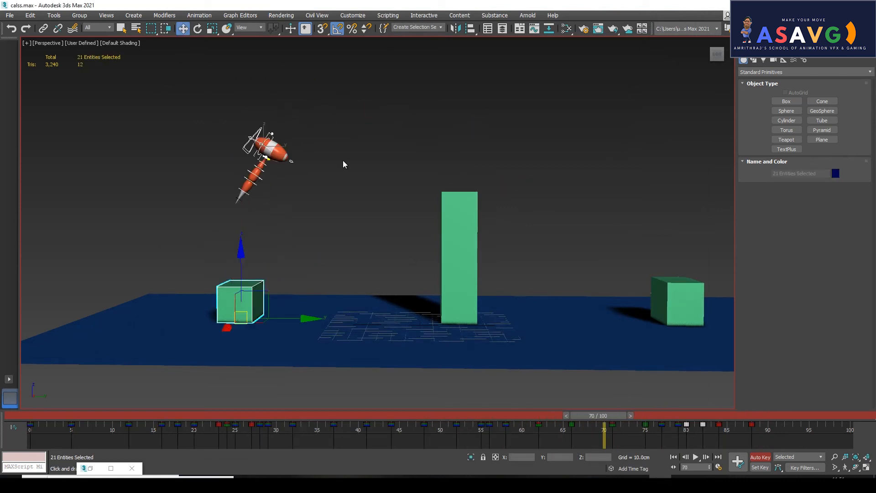
drag(202, 103, 338, 219)
drag(594, 417, 734, 426)
key(w)
click(235, 252)
mouse_move(757, 420)
mouse_down()
mouse_move(703, 415)
mouse_move(726, 419)
mouse_move(691, 425)
mouse_move(744, 427)
mouse_up()
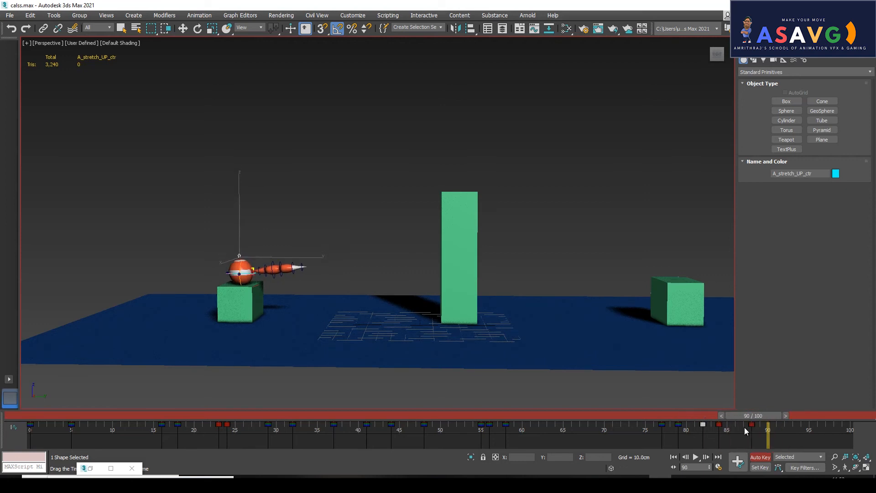
key(w)
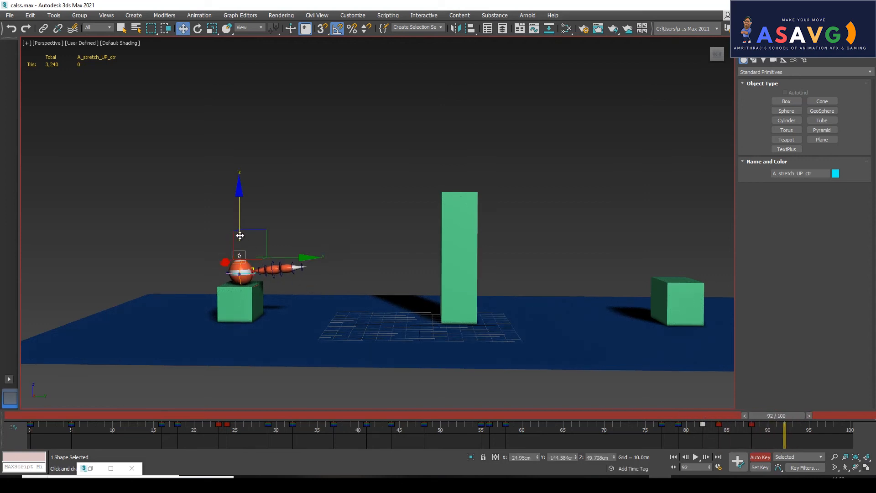
drag(240, 234, 240, 234)
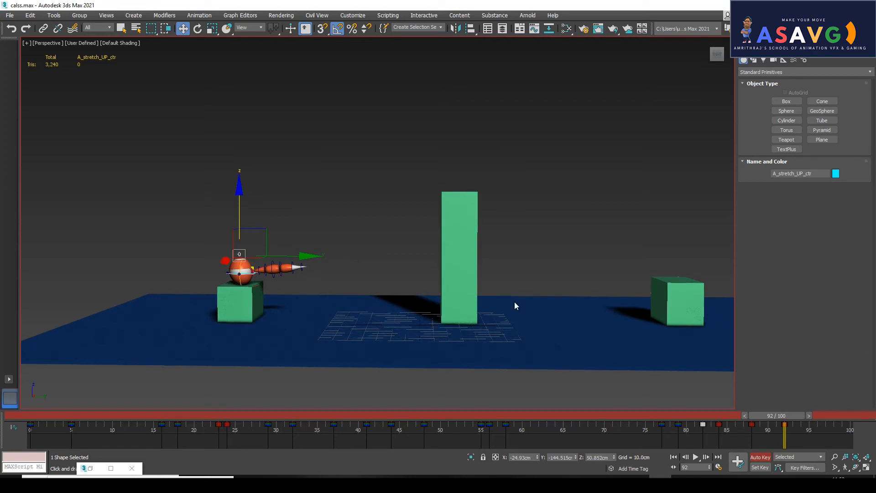
Select all the character's controls during the first jump and shift the keys from frame 20 onward one frame later, delaying the following keys further.
key(q)
drag(762, 412, 304, 450)
drag(379, 445, 202, 425)
key(w)
drag(552, 143, 675, 241)
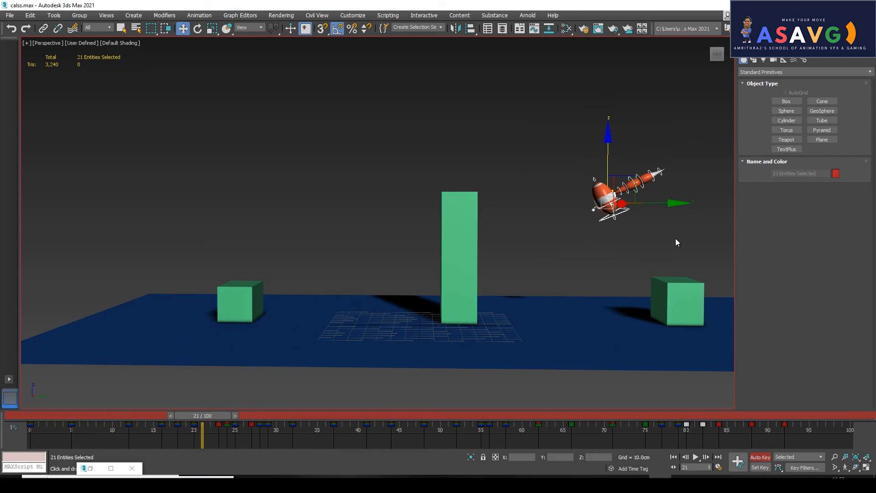
mouse_move(197, 426)
mouse_down()
mouse_move(107, 409)
mouse_move(171, 413)
mouse_move(219, 429)
mouse_move(89, 417)
mouse_move(185, 424)
mouse_move(248, 445)
mouse_move(317, 434)
mouse_move(127, 404)
mouse_move(50, 416)
mouse_move(235, 422)
mouse_move(158, 422)
mouse_move(196, 419)
mouse_move(162, 415)
mouse_move(185, 417)
mouse_move(160, 426)
mouse_move(217, 429)
mouse_move(196, 434)
mouse_up()
key(w)
drag(816, 435, 705, 426)
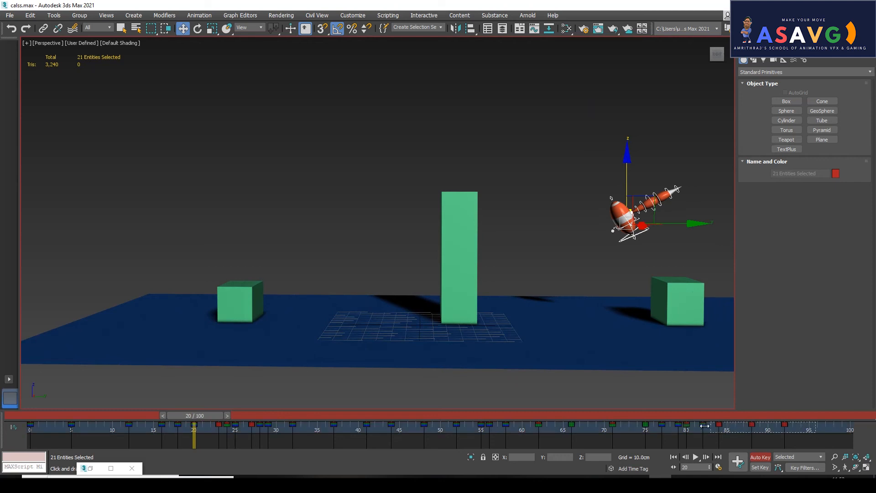
drag(188, 433, 227, 418)
key(w)
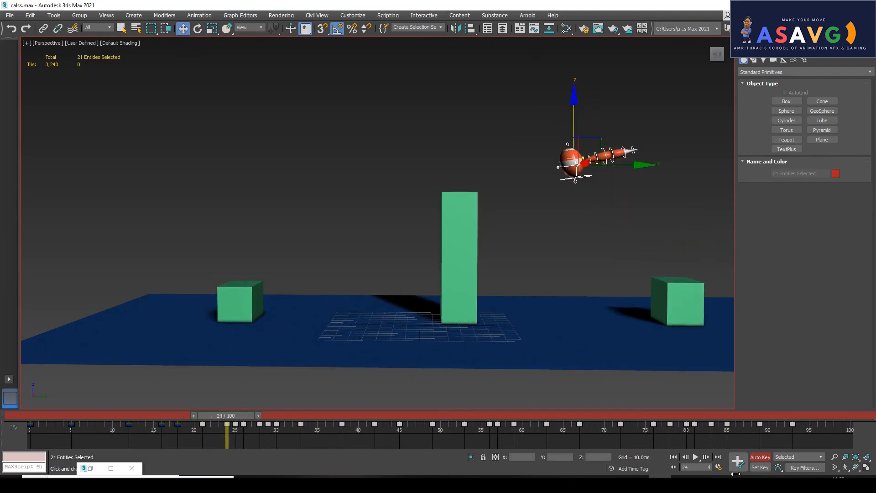
drag(797, 441, 245, 445)
Select the six tail ring controls together at frame 26, from the tip of the tail to its base.
click(654, 231)
click(617, 146)
key(alt+w)
key(alt+w)
alt+middle_drag(574, 210, 570, 215)
middle_drag(570, 216, 543, 194)
scroll(585, 226, up, 5)
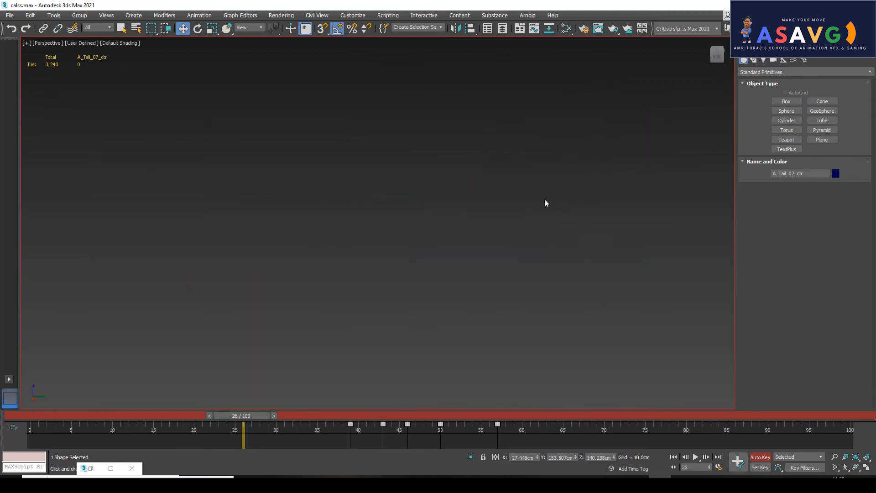
scroll(494, 204, down, 5)
key(z)
middle_drag(463, 224, 513, 236)
scroll(498, 223, down, 3)
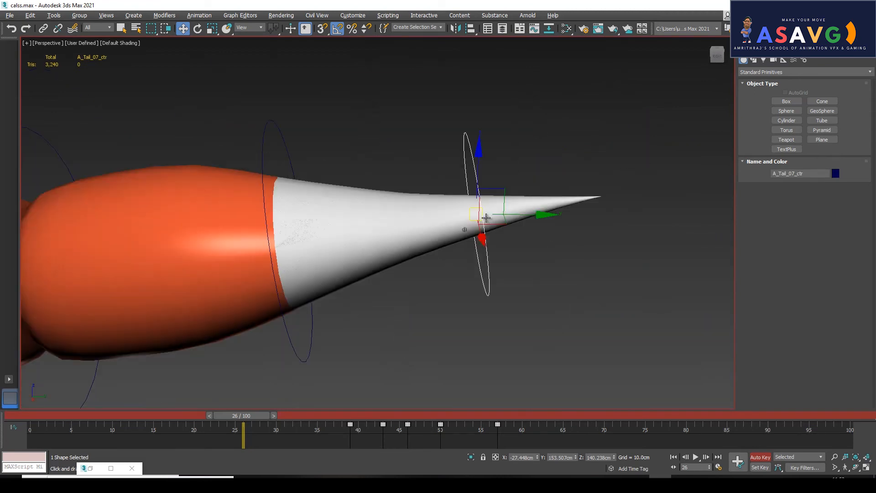
scroll(401, 247, down, 1)
ctrl+click(308, 321)
middle_drag(312, 321, 463, 313)
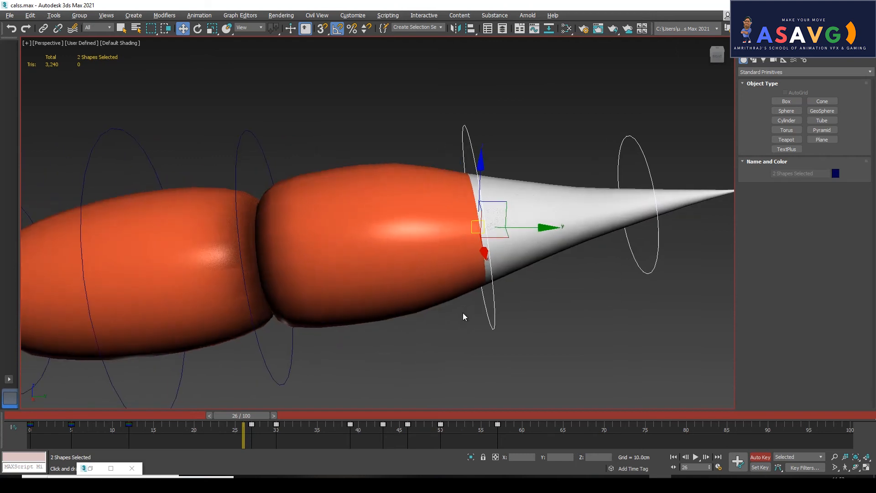
ctrl+click(288, 351)
middle_drag(289, 351, 423, 313)
scroll(423, 314, down, 5)
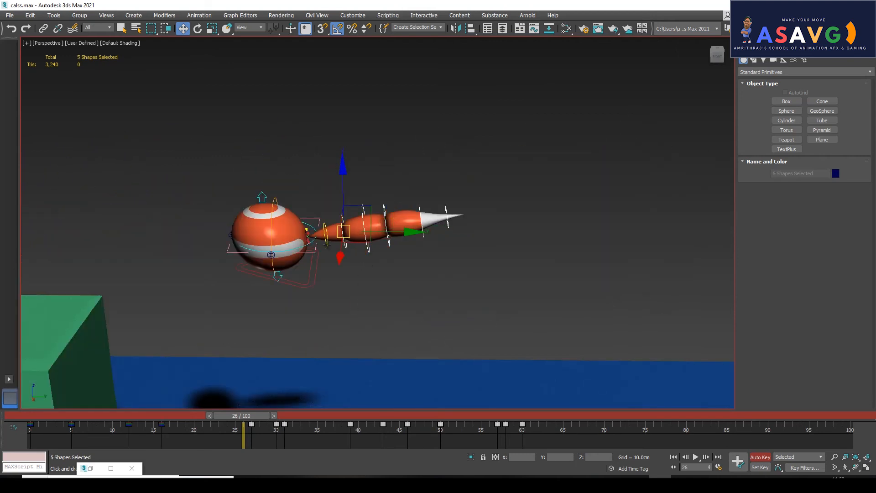
alt+middle_drag(336, 263, 341, 224)
Try to rotate the six selected tail controls together at frame 26, and undo the rotation.
key(e)
drag(384, 217, 390, 233)
key(ctrl+z)
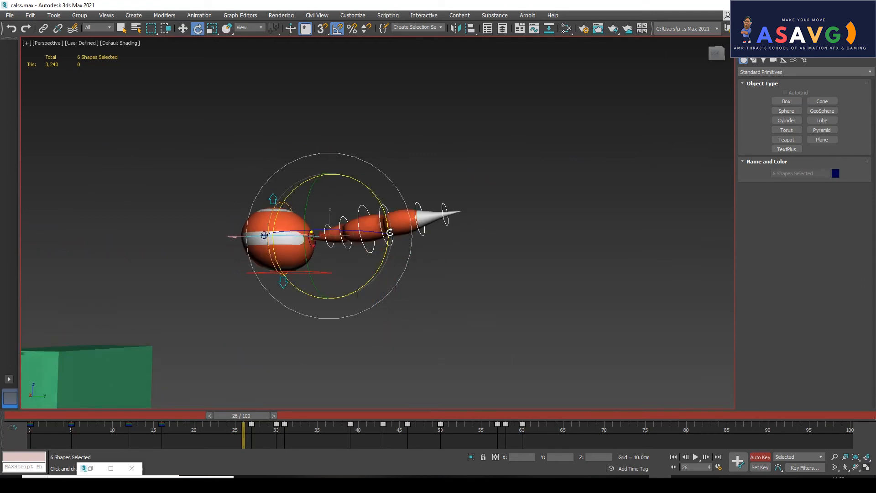
Clear the tail controls' old keys and rotate all six together at frame 0 so the tail droops beside the box.
key(alt+w)
key(alt+w)
key(alt+w)
key(alt+w)
scroll(385, 276, down, 3)
middle_drag(312, 282, 398, 263)
drag(208, 415, 8, 410)
middle_drag(480, 276, 403, 236)
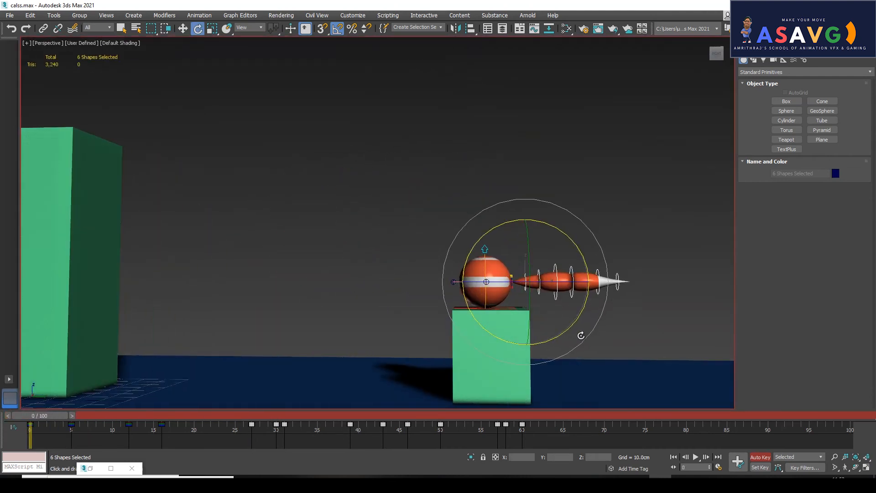
drag(579, 341, 579, 347)
middle_drag(516, 349, 583, 323)
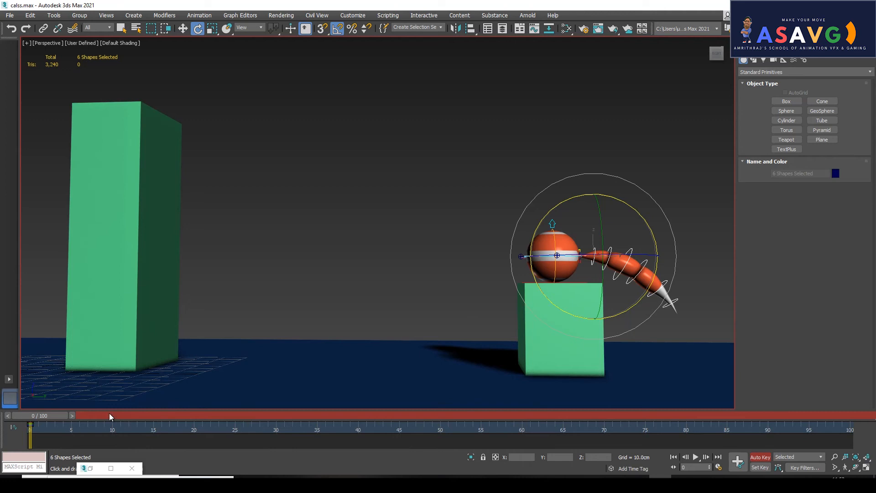
Rotate the six tail controls further down at frame 6 so the tail curls toward the ground during the squash.
drag(48, 418, 86, 415)
key(e)
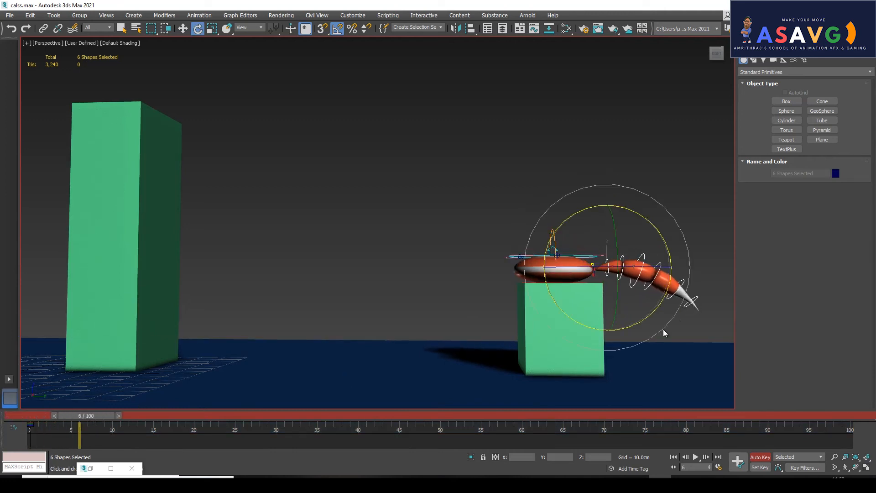
drag(662, 332, 659, 336)
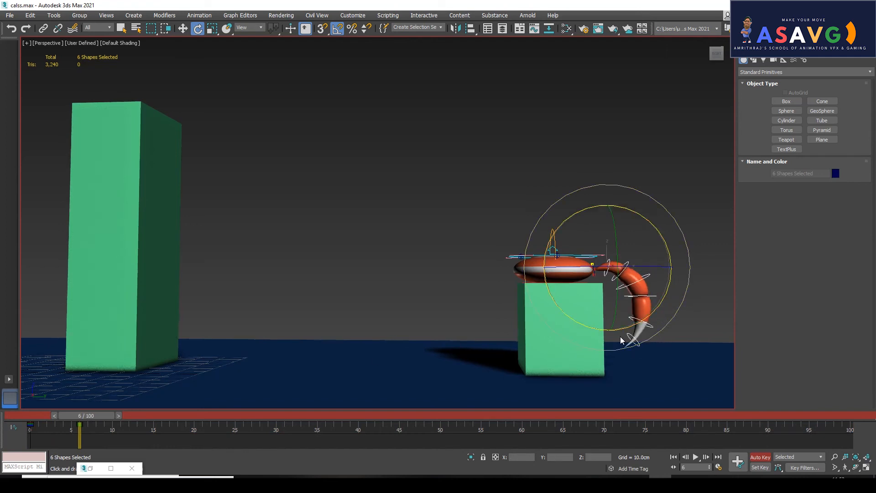
key(q)
Rotate the six tail controls together at frame 24 so the tail swings upward behind the airborne ball.
drag(81, 418, 215, 412)
key(e)
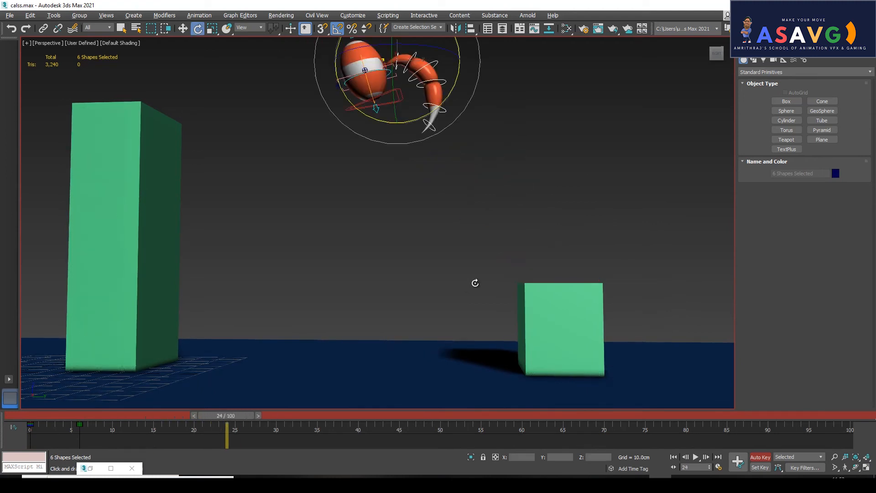
scroll(454, 249, down, 3)
mouse_move(431, 211)
mouse_down()
mouse_move(419, 198)
mouse_move(436, 201)
mouse_up()
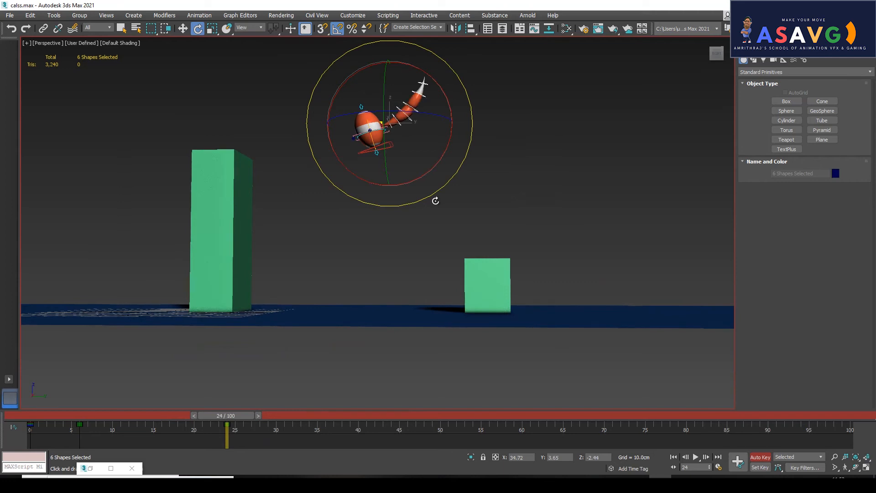
middle_drag(445, 192, 540, 207)
key(w)
middle_drag(471, 159, 468, 182)
scroll(485, 198, up, 6)
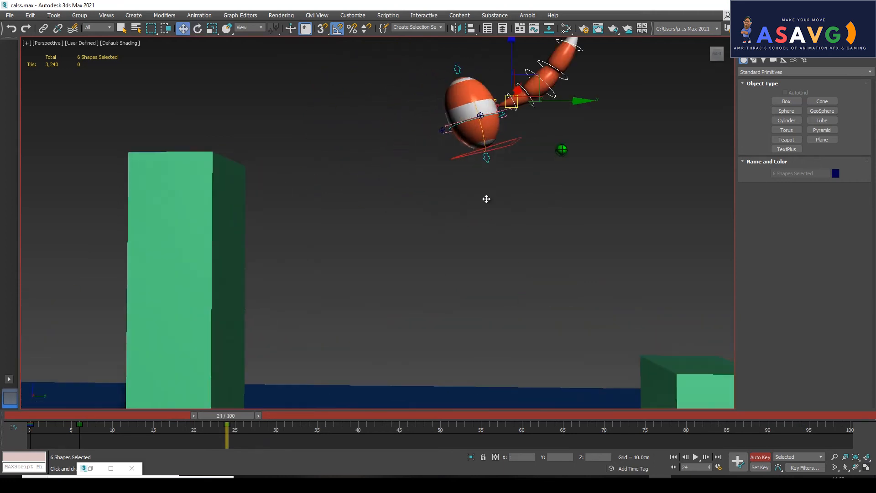
Select the tail's base control and rotate it alone at frame 24 to lower the whole tail.
click(557, 159)
key(e)
click(528, 101)
key(e)
key(w)
key(e)
click(580, 152)
key(ctrl+z)
drag(579, 153, 568, 163)
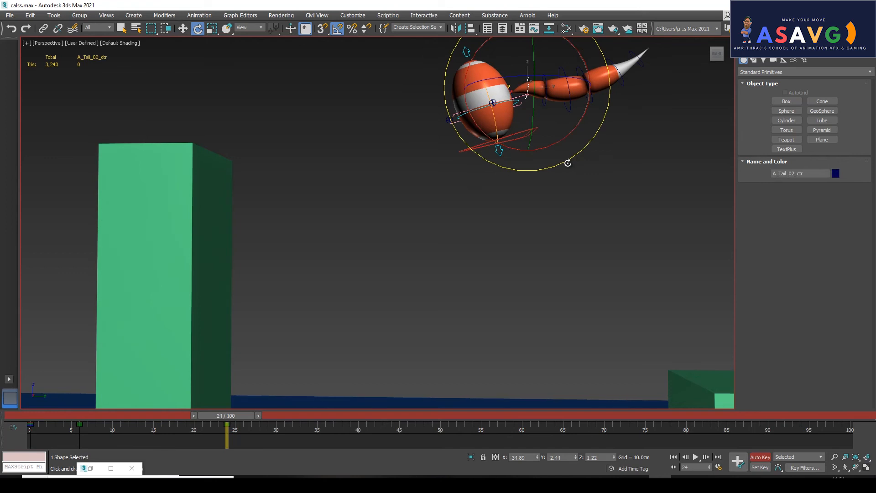
Select the five tail controls below the tip and rotate them together slightly at frame 35.
middle_drag(568, 163, 505, 213)
key(w)
ctrl+click(503, 134)
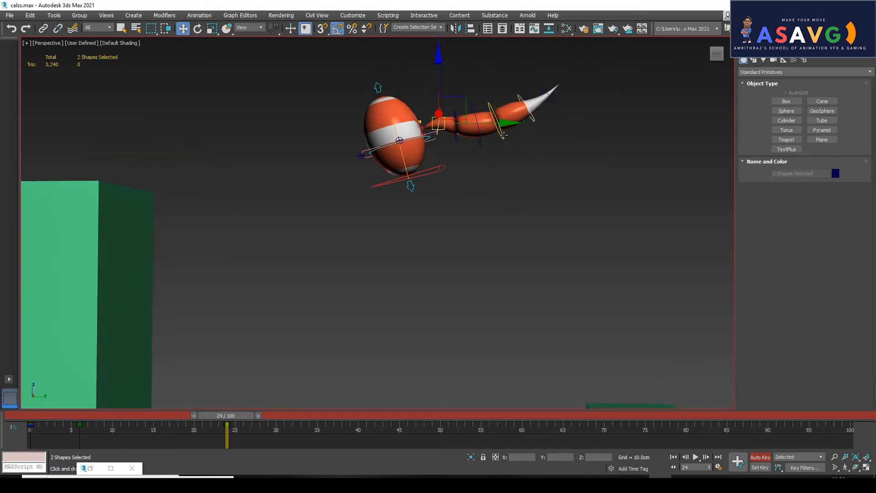
click(454, 142)
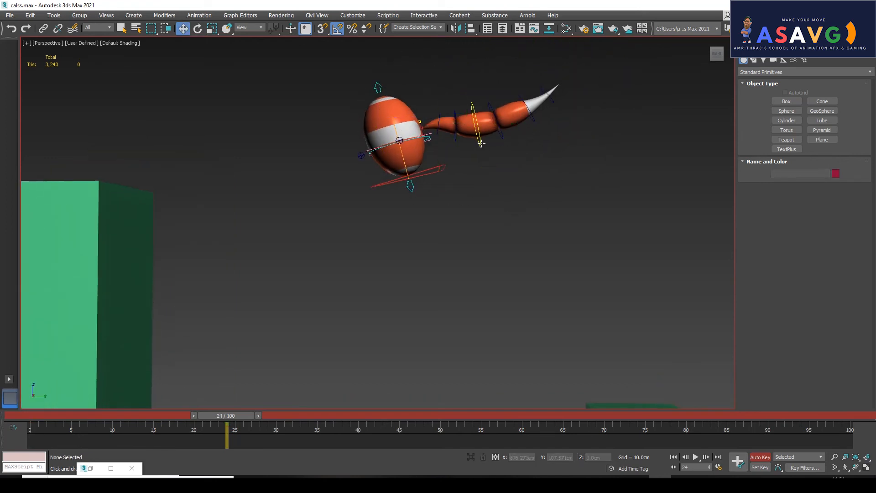
ctrl+click(454, 143)
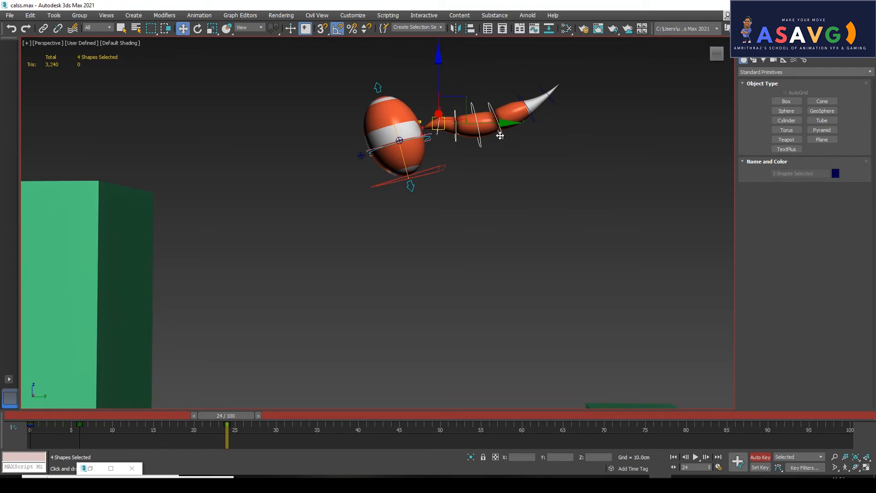
scroll(535, 201, down, 5)
drag(228, 417, 318, 448)
key(w)
middle_drag(309, 275, 318, 277)
key(e)
drag(334, 276, 340, 278)
scroll(322, 290, up, 6)
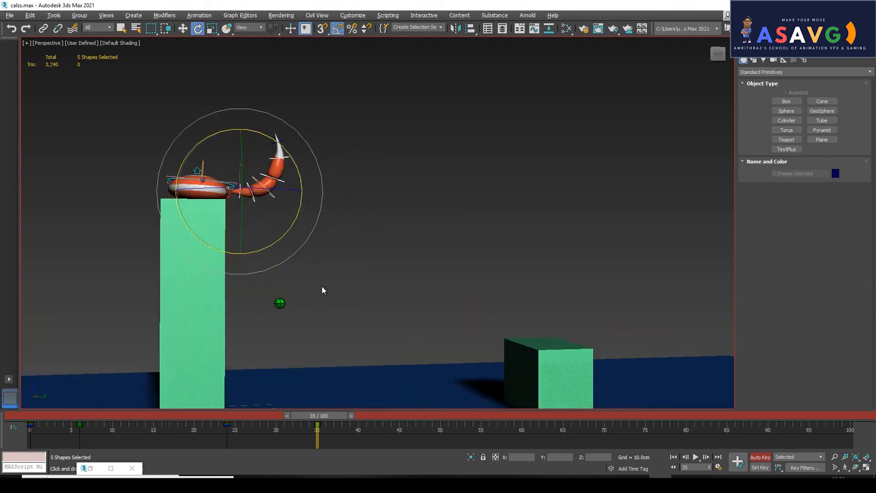
Adjust the rotation of the tail's base control alone at frame 35.
key(w)
click(231, 186)
key(e)
drag(283, 245, 290, 235)
Select all six tail controls from tip to base and rotate them together slightly at frame 31.
click(231, 131)
click(250, 104)
key(w)
click(261, 124)
click(261, 122)
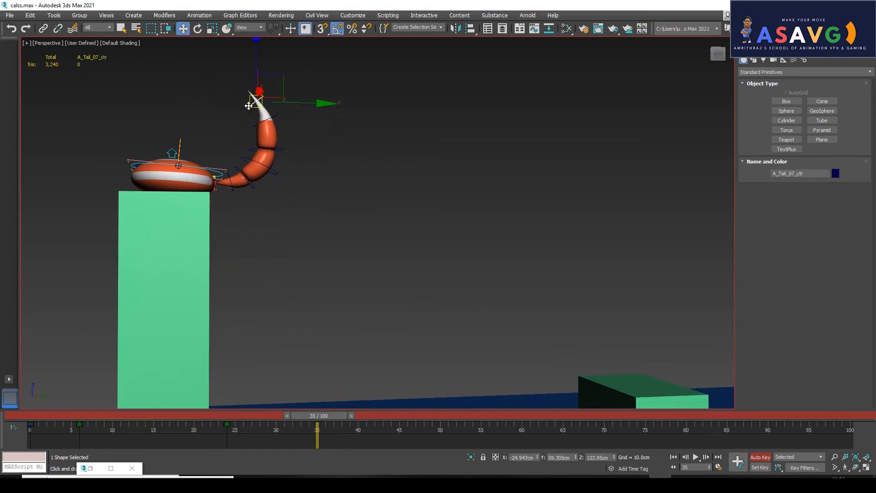
ctrl+click(255, 131)
ctrl+click(270, 167)
ctrl+click(249, 183)
ctrl+click(232, 187)
alt+middle_drag(279, 228, 299, 229)
drag(315, 415, 284, 427)
key(e)
drag(310, 210, 311, 207)
key(q)
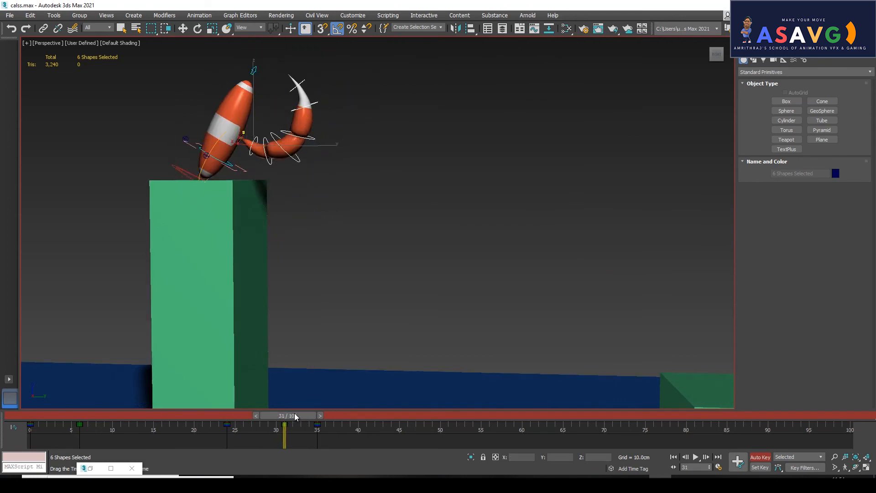
Rotate the six tail controls downward at frame 35 so the tail hangs over the pillar's edge.
drag(294, 413, 331, 420)
key(e)
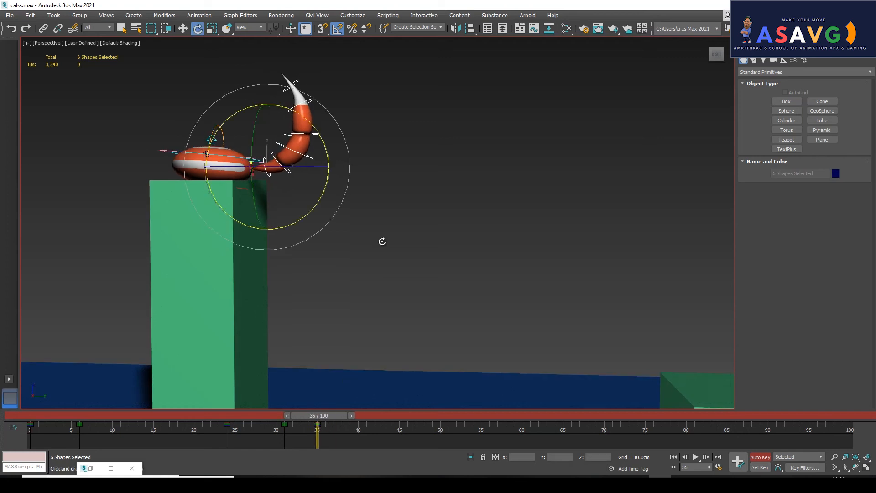
drag(331, 217, 324, 239)
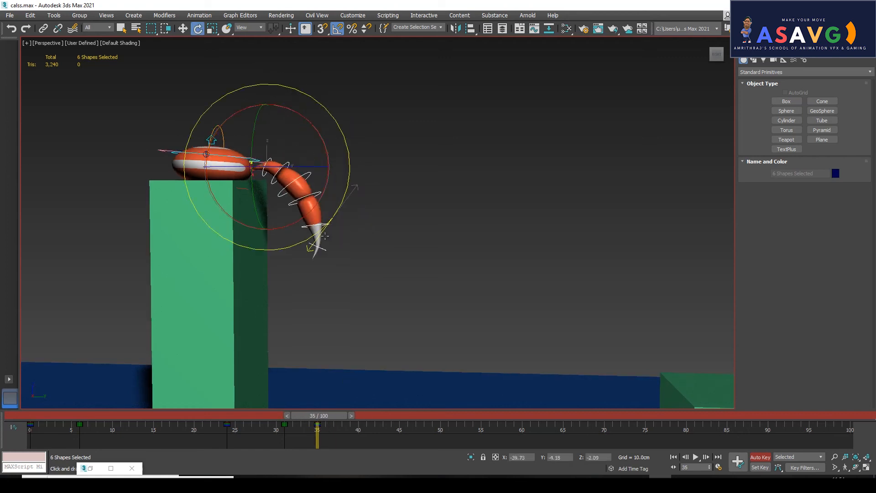
Shift the drooping tail pose to frame 40 and adjust the six tail controls' rotation at frame 35.
drag(318, 425, 360, 427)
key(e)
key(w)
drag(283, 420, 317, 420)
key(e)
drag(326, 227, 325, 230)
Try to rotate the selected tail controls together at frame 45, and undo the rotation.
drag(319, 415, 399, 425)
key(e)
drag(290, 239, 290, 236)
key(ctrl+z)
Reselect the tail controls from tip to base and try swinging the tail upward at frame 45.
key(w)
click(387, 190)
click(330, 199)
click(294, 192)
click(297, 190)
ctrl+click(281, 186)
ctrl+click(257, 157)
key(e)
drag(304, 202, 313, 225)
key(w)
key(e)
mouse_move(399, 416)
mouse_down()
mouse_move(338, 417)
mouse_move(398, 416)
mouse_up()
key(e)
click(437, 251)
drag(257, 132, 278, 108)
click(368, 187)
Go back to frame 44, try rotating the six tail controls there, and undo the rotation.
key(w)
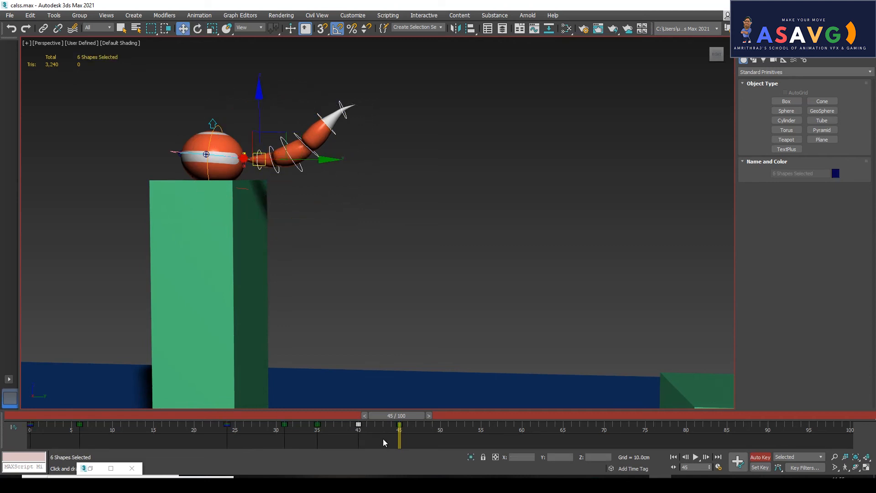
click(401, 432)
mouse_move(400, 430)
mouse_down()
mouse_move(296, 428)
mouse_move(391, 429)
mouse_up()
key(e)
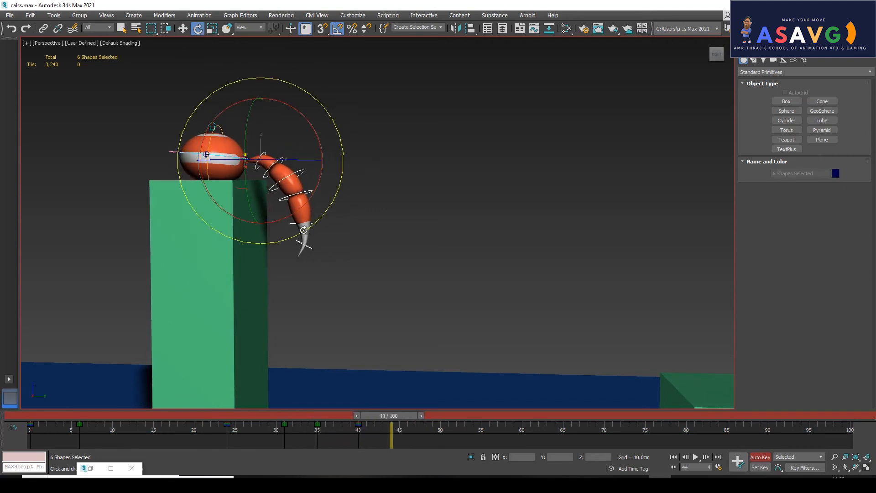
drag(304, 230, 305, 230)
key(ctrl+z)
Rotate the selected tail controls slightly at frame 38 to vary the tail's swing after landing.
click(371, 257)
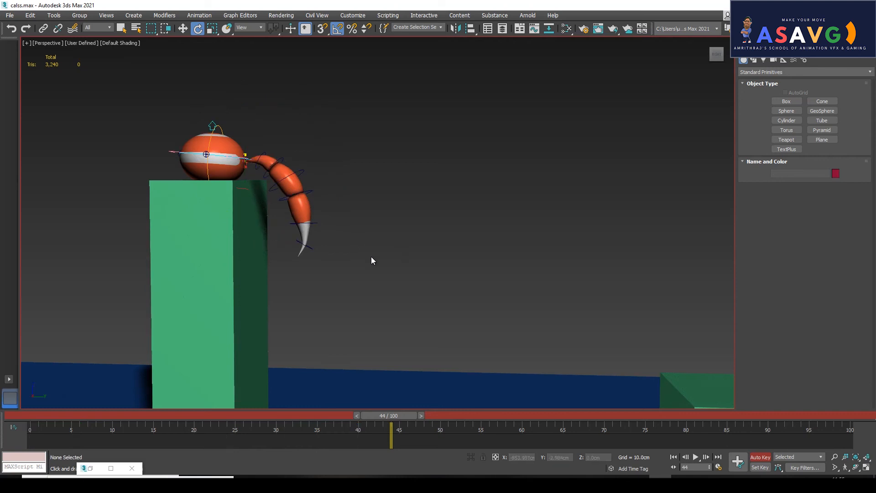
drag(285, 201, 287, 201)
drag(369, 413, 342, 420)
key(e)
drag(341, 232, 347, 217)
Review the first jump and the tail's settling on the pillar, from the start of the animation to frame 52.
drag(332, 416, 51, 416)
key(e)
key(alt+w)
key(alt+w)
scroll(458, 326, down, 5)
middle_drag(518, 303, 472, 270)
drag(50, 415, 451, 424)
key(e)
alt+middle_drag(399, 332, 407, 320)
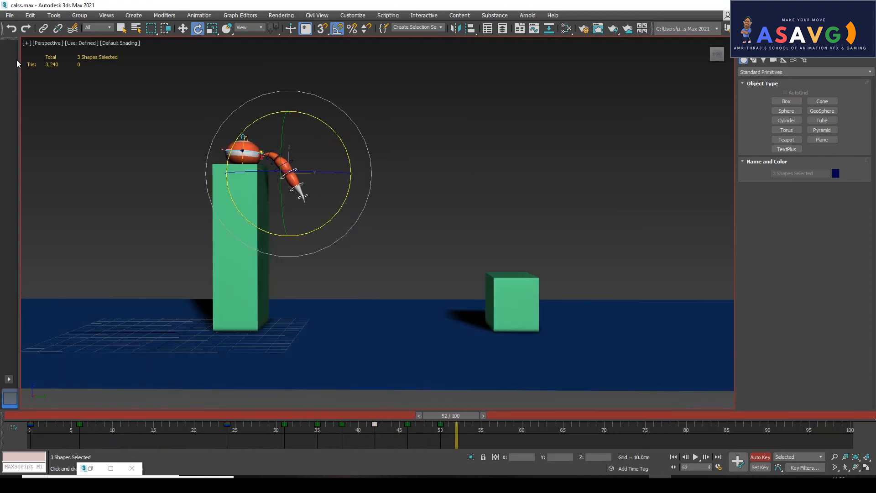
Create a preview animation of the perspective view, play it through to check the tail motion, and close the player.
click(26, 43)
mouse_move(61, 135)
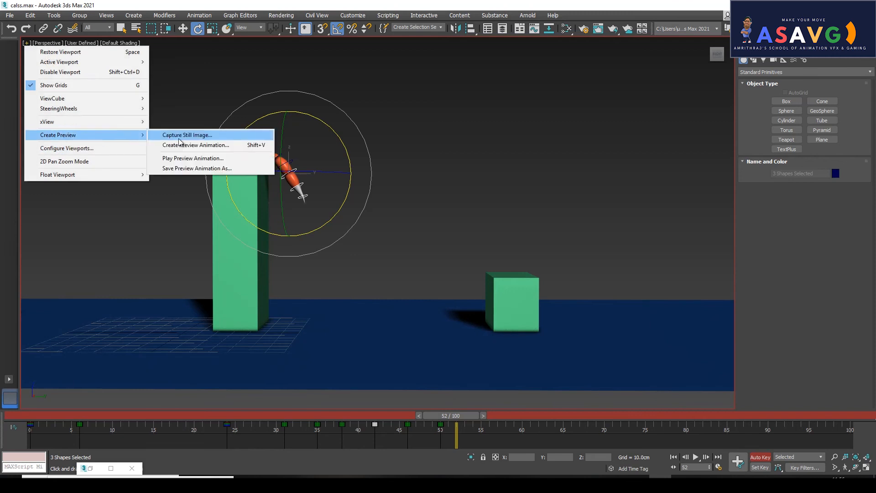
click(183, 145)
click(469, 378)
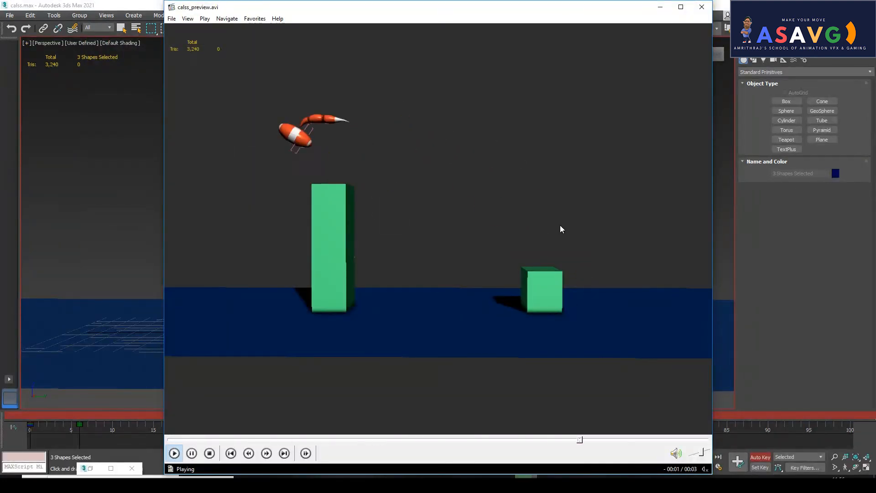
click(174, 451)
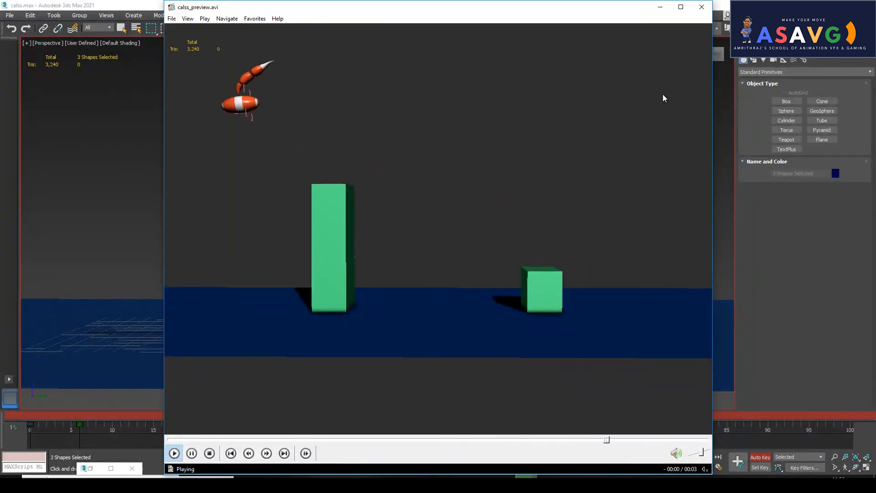
click(702, 6)
Select the two tail-tip controls, rotate them slightly near frame 46, and delay their keys to frames 47 and 52.
key(q)
drag(431, 416, 396, 417)
key(e)
middle_drag(398, 281, 433, 297)
scroll(434, 298, up, 5)
scroll(377, 242, down, 3)
key(w)
click(379, 229)
click(307, 207)
ctrl+click(292, 195)
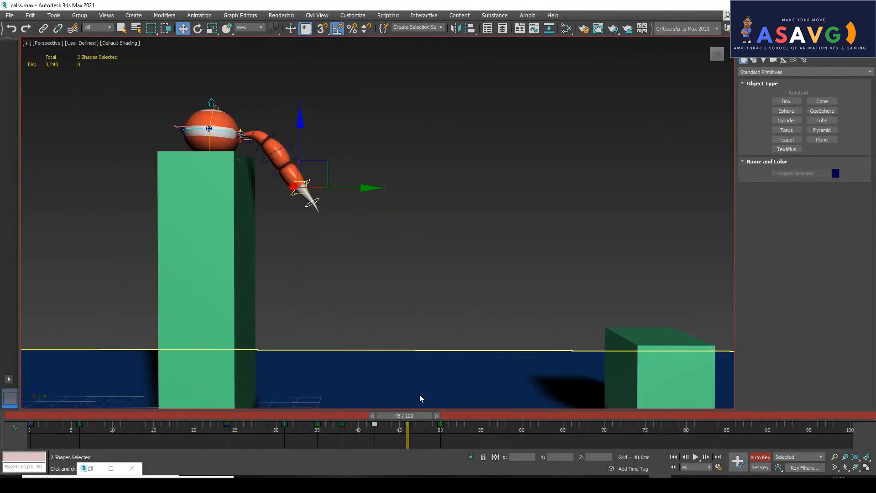
mouse_move(405, 419)
mouse_down()
mouse_move(398, 419)
mouse_move(407, 419)
mouse_up()
key(e)
drag(337, 239, 349, 239)
Go to frame 60 and select all six tail controls, from the tip of the tail to its base.
drag(402, 416, 509, 423)
key(w)
click(377, 208)
click(318, 206)
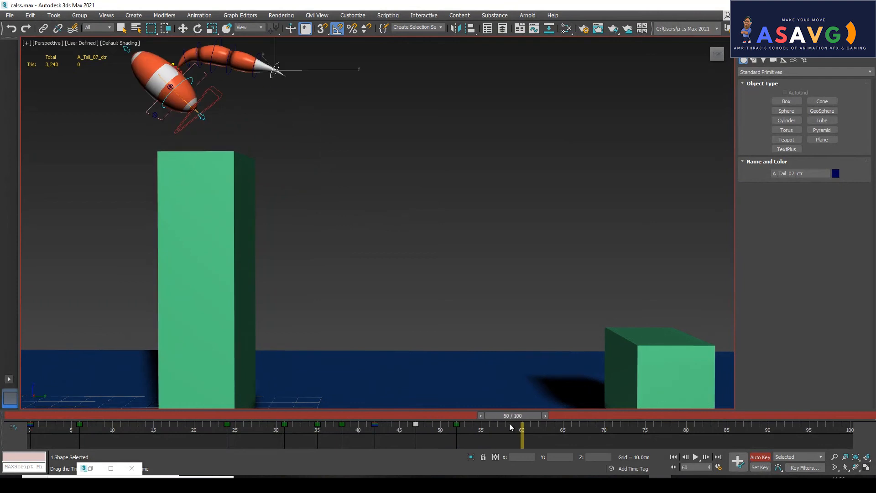
key(w)
scroll(328, 165, down, 3)
scroll(371, 184, up, 5)
scroll(373, 212, up, 4)
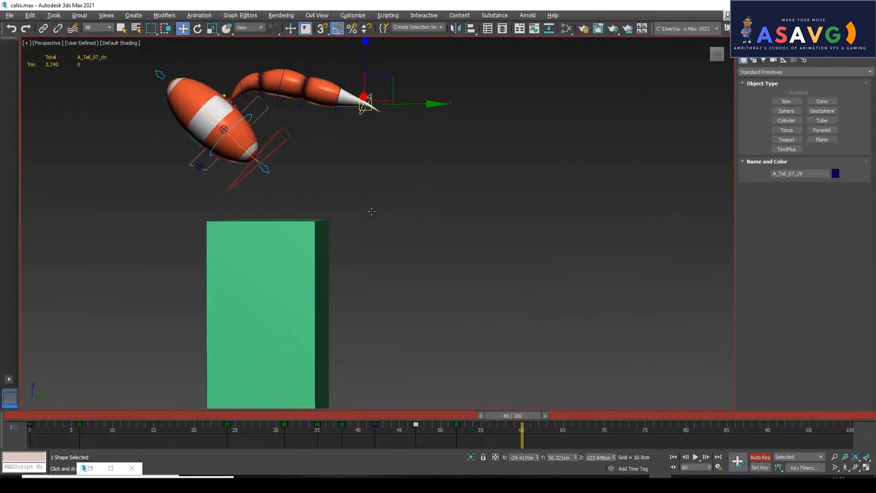
middle_drag(334, 123, 349, 161)
key(q)
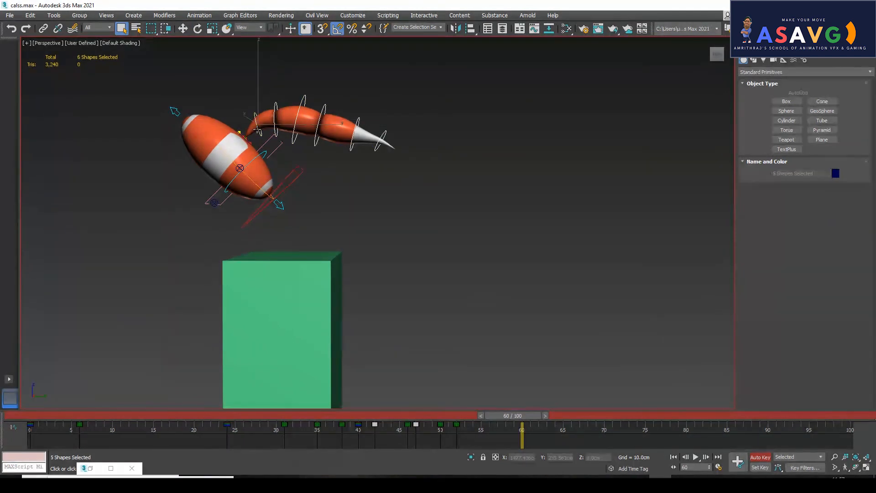
Rotate the six tail controls together at frame 65, while the ball flips in mid-air.
scroll(258, 130, down, 6)
drag(346, 416, 376, 417)
drag(453, 426, 564, 439)
key(e)
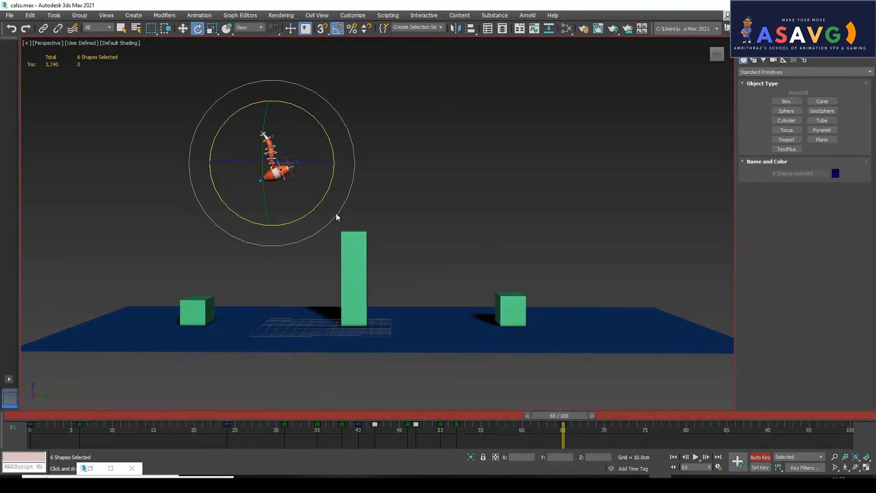
key(q)
Rotate the six tail controls upward at frame 77 so the tail trails above the falling ball.
drag(544, 419, 643, 432)
key(e)
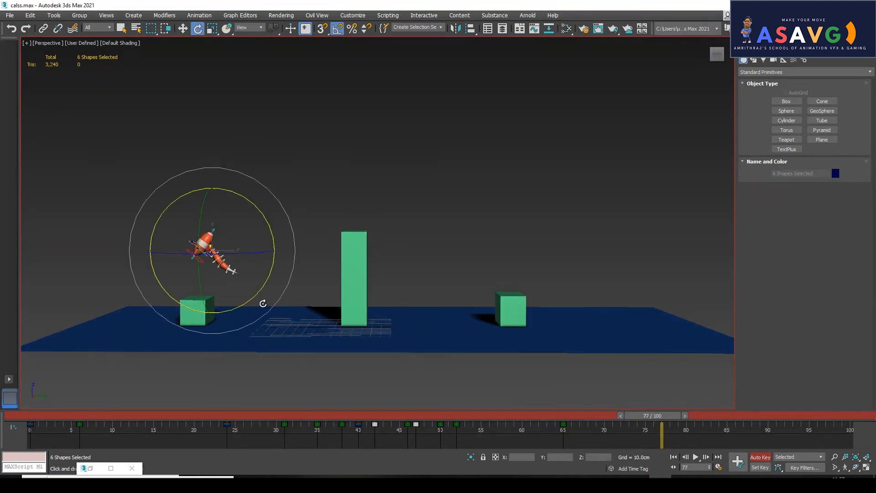
drag(260, 296, 264, 292)
key(q)
Curl the six tail controls further over at frame 83 for the box landing, and advance to frame 87.
mouse_move(640, 417)
mouse_down()
mouse_move(557, 422)
mouse_move(633, 442)
mouse_move(610, 445)
mouse_move(473, 438)
mouse_move(647, 424)
mouse_up()
key(e)
scroll(384, 293, up, 2)
scroll(434, 290, up, 1)
middle_drag(378, 292, 497, 277)
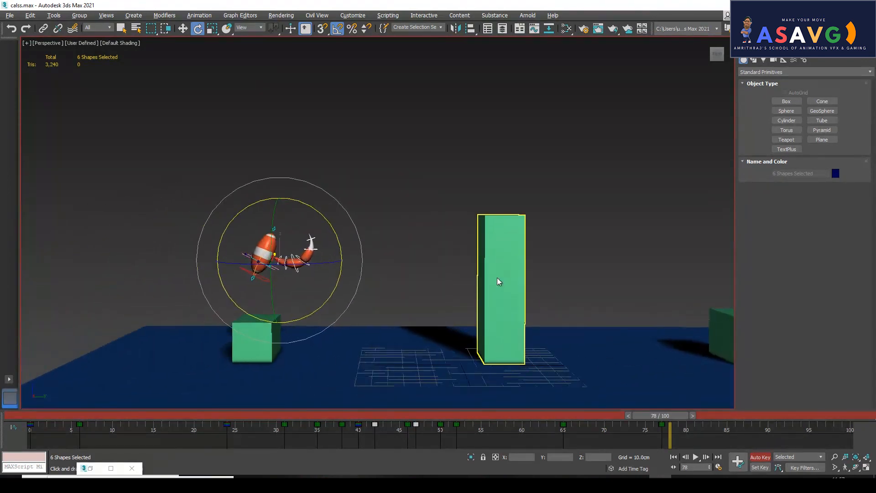
key(q)
drag(642, 418, 696, 416)
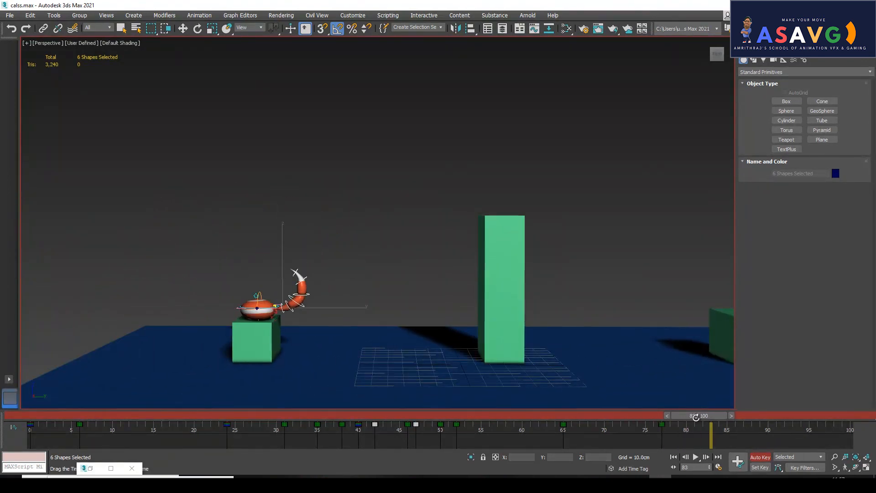
key(e)
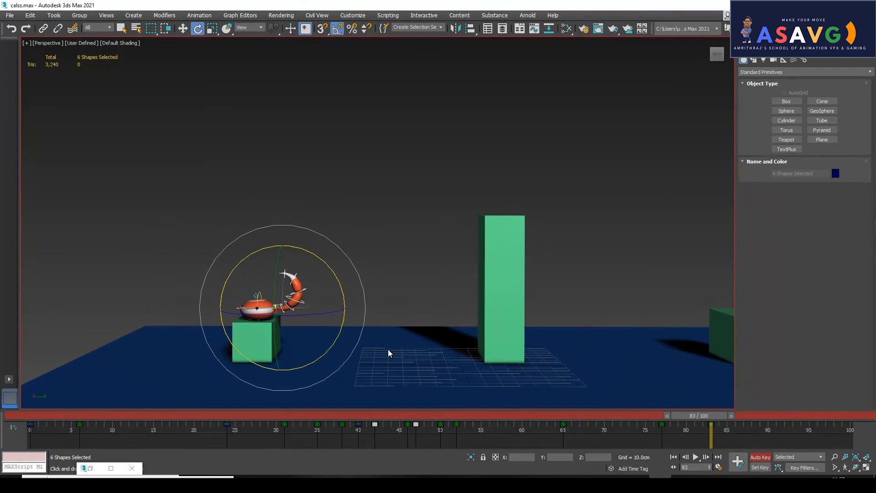
key(q)
drag(677, 418, 715, 428)
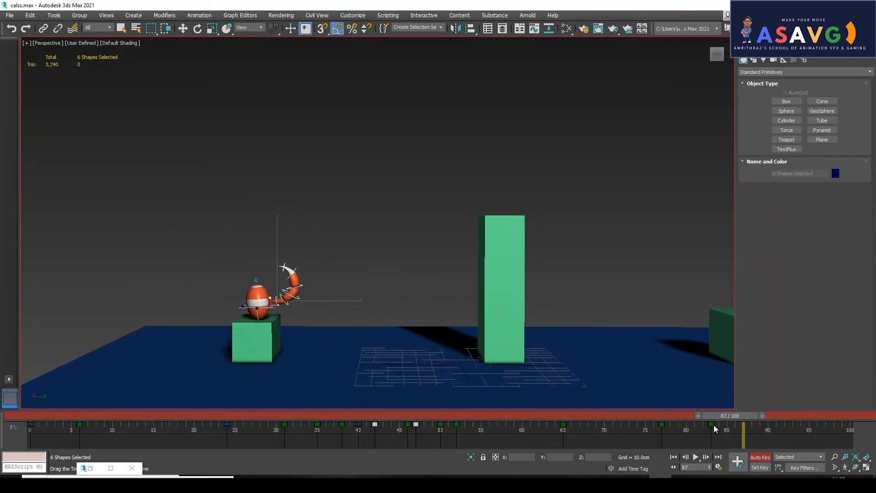
Rotate the six tail controls downward at frame 87 so the tail lowers after the box landing.
key(e)
drag(340, 314, 338, 330)
middle_drag(395, 259, 431, 226)
scroll(431, 253, up, 3)
key(q)
Lower the six tail controls further at frame 91 so the tail drops beside the box.
drag(730, 416, 769, 421)
middle_drag(366, 330, 385, 328)
scroll(379, 331, up, 2)
drag(357, 351, 361, 348)
Select only the three controls nearest the tail tip and rotate them upward at frame 91.
key(w)
click(365, 341)
ctrl+click(331, 326)
ctrl+click(327, 323)
key(e)
drag(380, 358, 387, 355)
Rotate the three tip controls downward at frame 95 so the tail end droops, and clear the selection.
drag(744, 419, 780, 424)
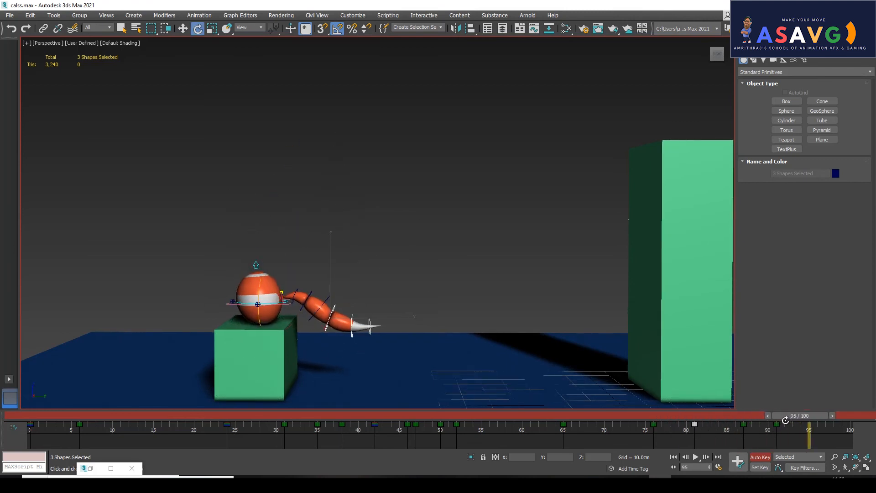
drag(362, 333, 378, 357)
key(w)
click(405, 356)
click(349, 291)
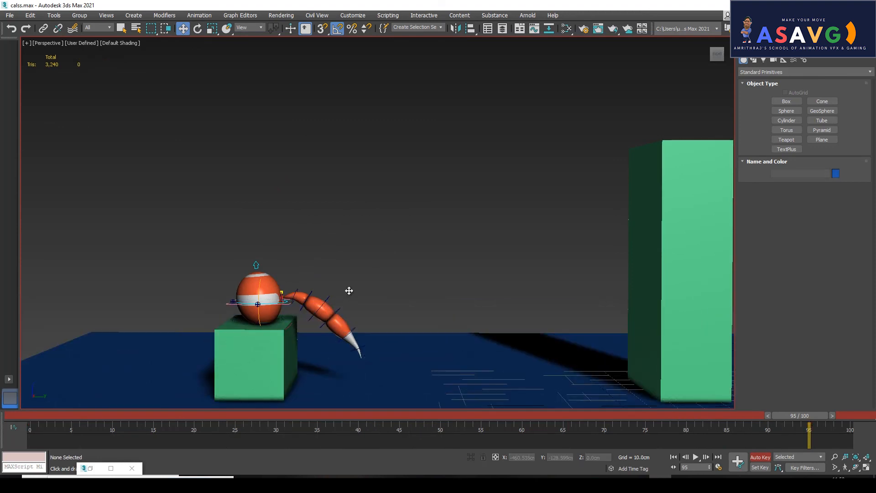
Select five tail controls through to the tail's base and rotate them slightly during the settle after the box landing.
click(350, 333)
click(318, 313)
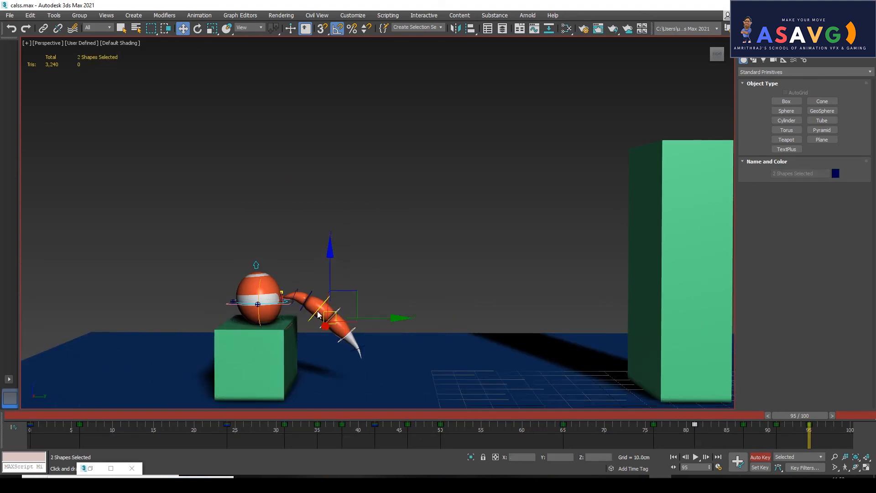
ctrl+click(297, 299)
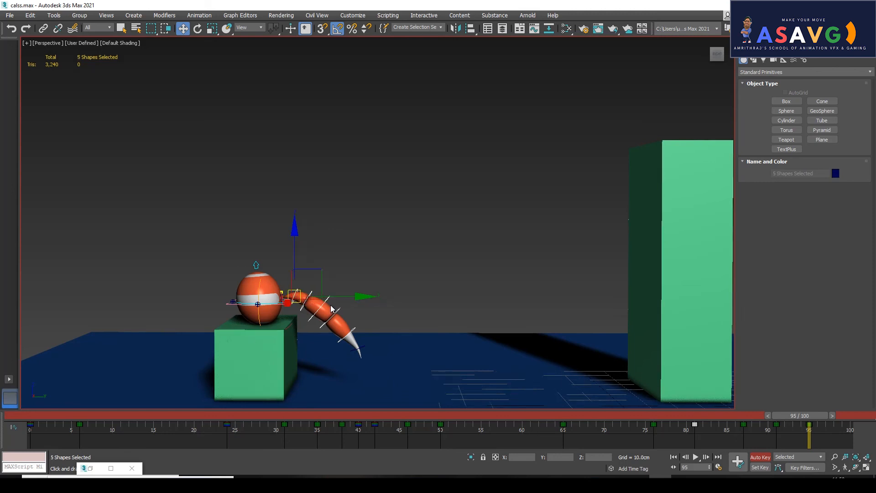
middle_drag(332, 308, 336, 282)
drag(804, 417, 736, 439)
key(e)
drag(352, 327, 353, 326)
Try raising the end of the tail at frame 99 by rotating the controls near its tip.
drag(746, 416, 842, 432)
key(e)
key(w)
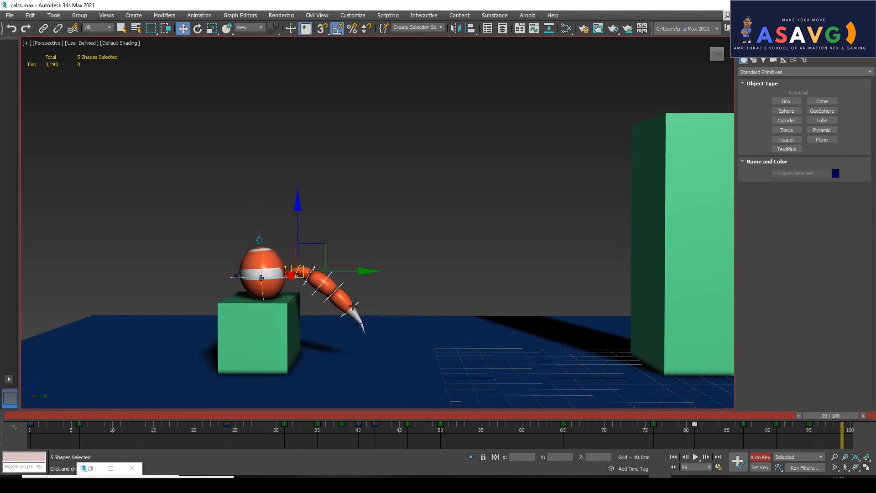
click(356, 311)
ctrl+click(324, 299)
key(e)
mouse_move(379, 336)
mouse_down()
mouse_move(392, 327)
mouse_move(381, 336)
mouse_up()
key(w)
click(314, 294)
click(327, 306)
key(e)
mouse_move(819, 425)
mouse_down()
mouse_move(786, 420)
mouse_move(827, 428)
mouse_move(797, 430)
mouse_move(829, 422)
mouse_up()
Delete the frame 99 key from the three controls nearest the tail tip.
key(w)
click(393, 304)
click(372, 307)
ctrl+click(355, 311)
ctrl+click(329, 303)
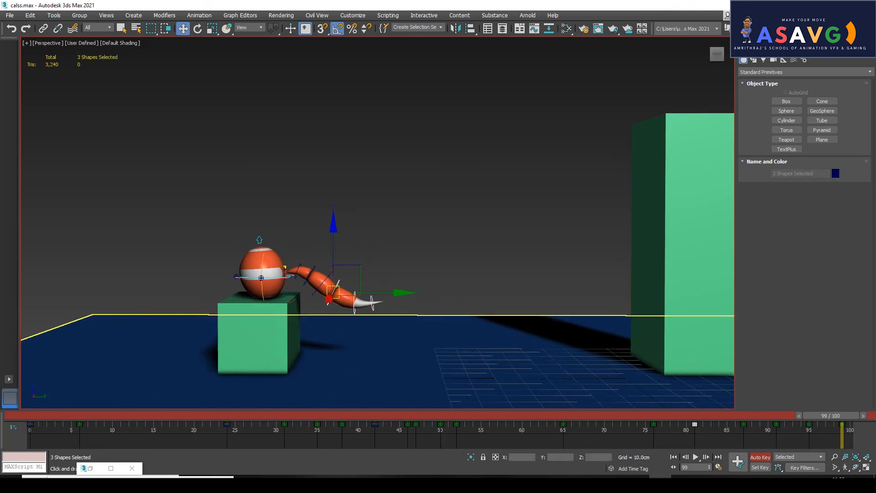
click(844, 428)
key(Delete)
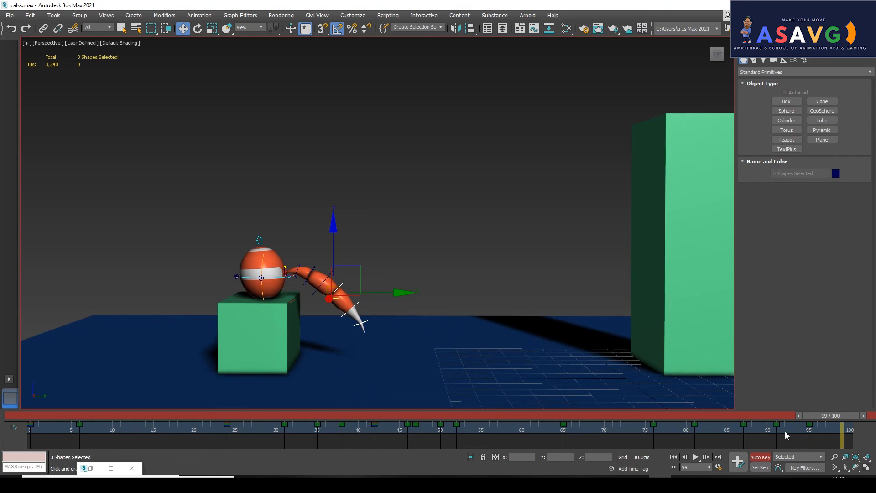
Rotate the three tip controls upward by 15 degrees at frame 85 during the landing.
drag(822, 415, 709, 439)
key(w)
click(418, 299)
click(382, 292)
ctrl+click(363, 301)
ctrl+click(340, 294)
key(e)
drag(384, 330, 392, 325)
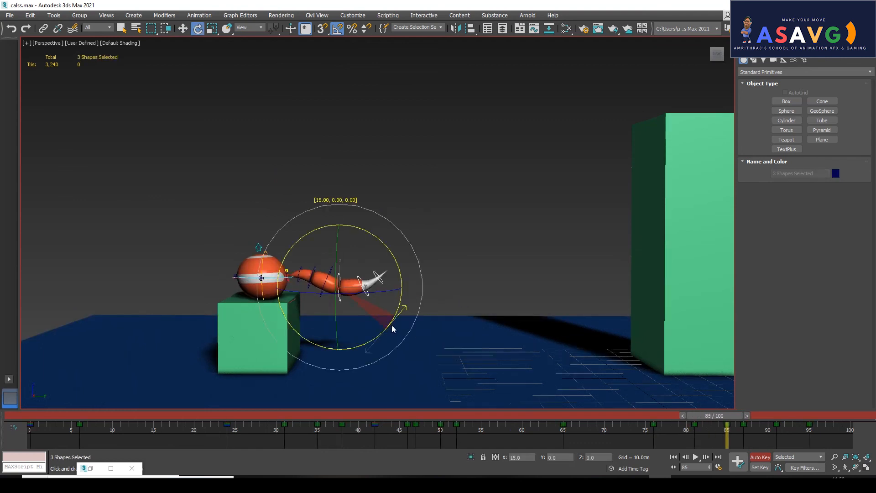
Rotate the three tip controls at frame 95 to lift the drooping tail end.
drag(727, 415, 809, 439)
key(e)
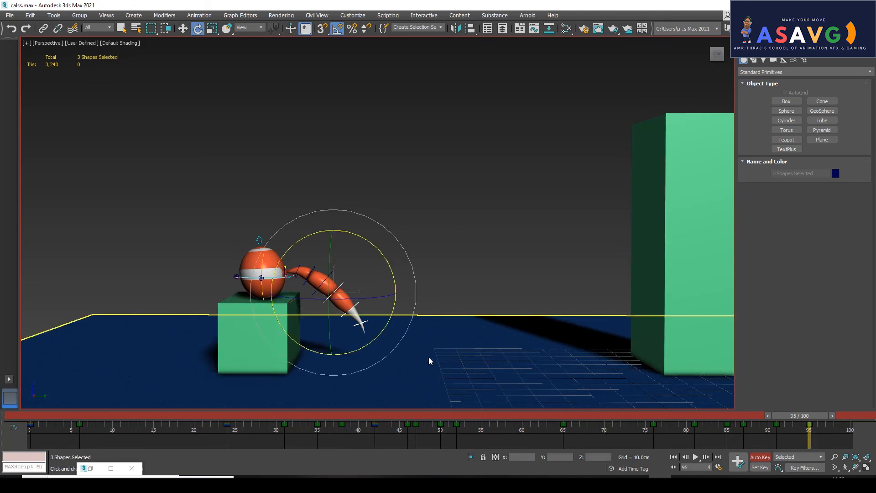
drag(402, 359, 402, 347)
drag(782, 417, 801, 433)
key(e)
Return to frame 0, frame all three green blocks in the perspective view, and create a preview animation of it.
key(alt+w)
key(alt+w)
drag(83, 414, 40, 414)
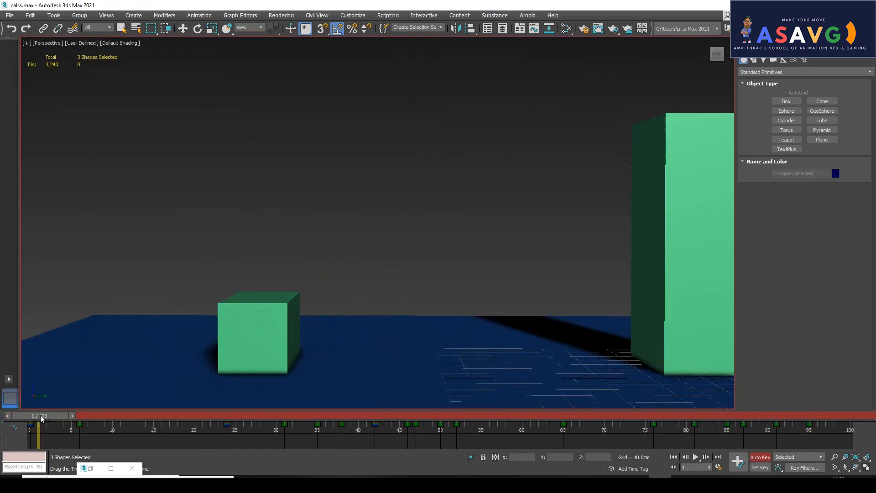
scroll(382, 294, down, 5)
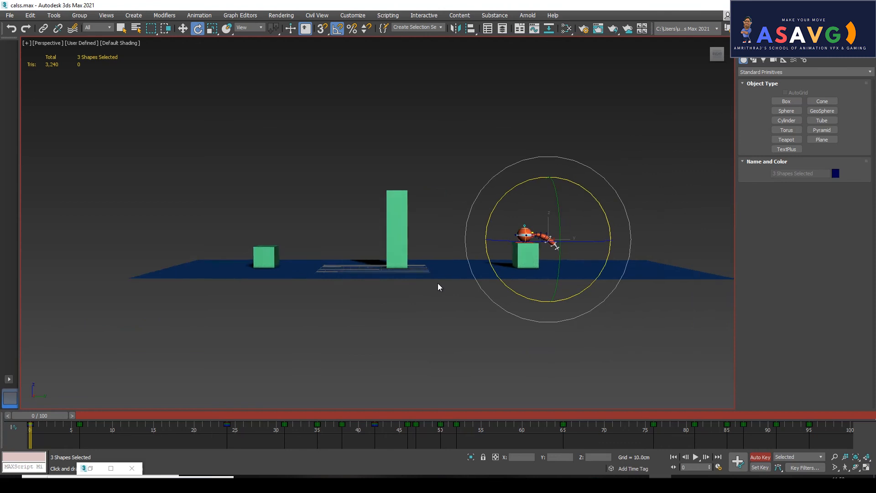
scroll(470, 292, up, 3)
click(27, 43)
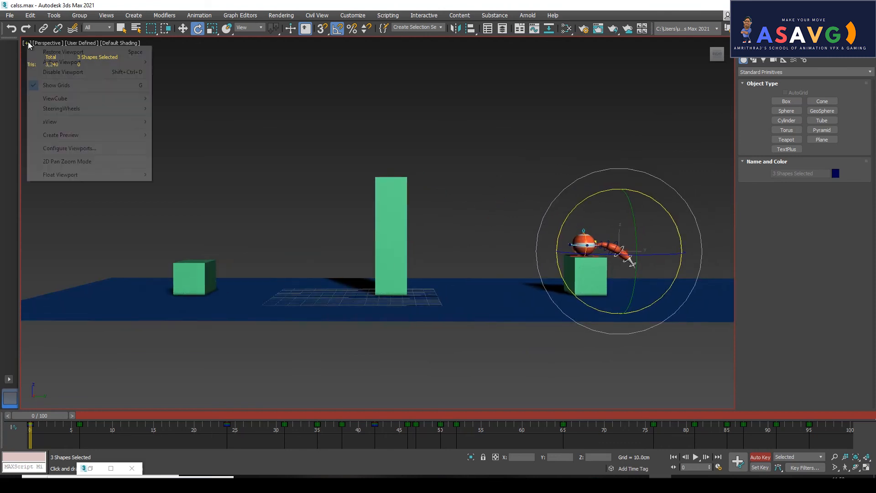
mouse_move(62, 136)
click(201, 144)
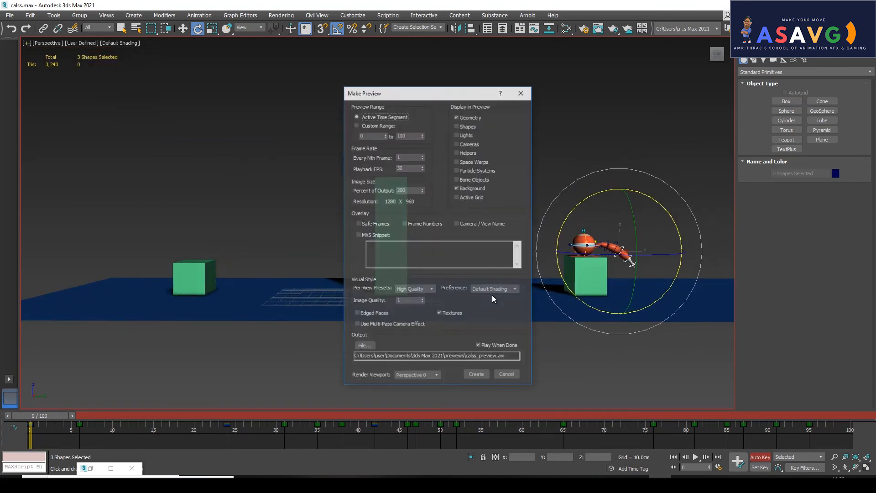
click(454, 374)
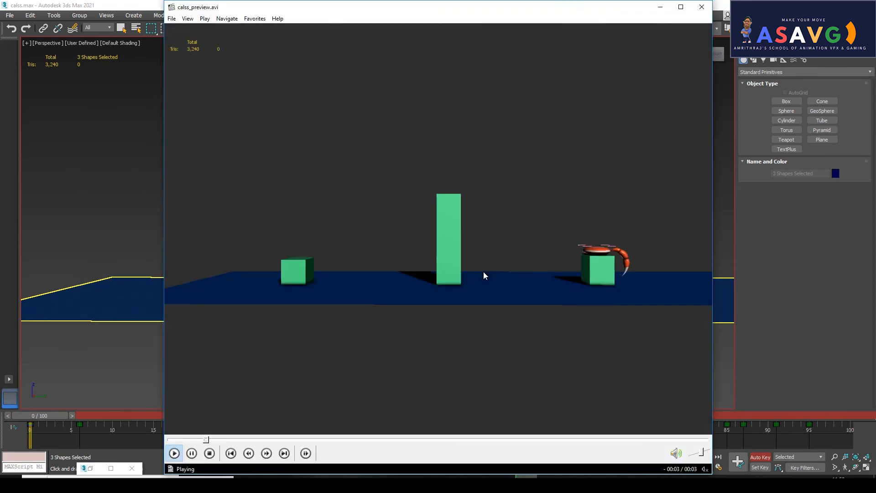
Play the generated preview full screen, replay it, and maximize the player window.
double_click(484, 271)
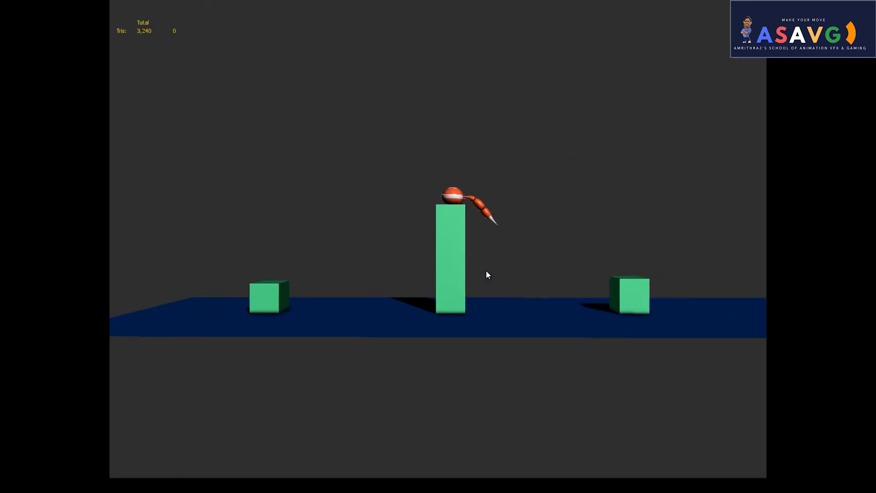
double_click(486, 270)
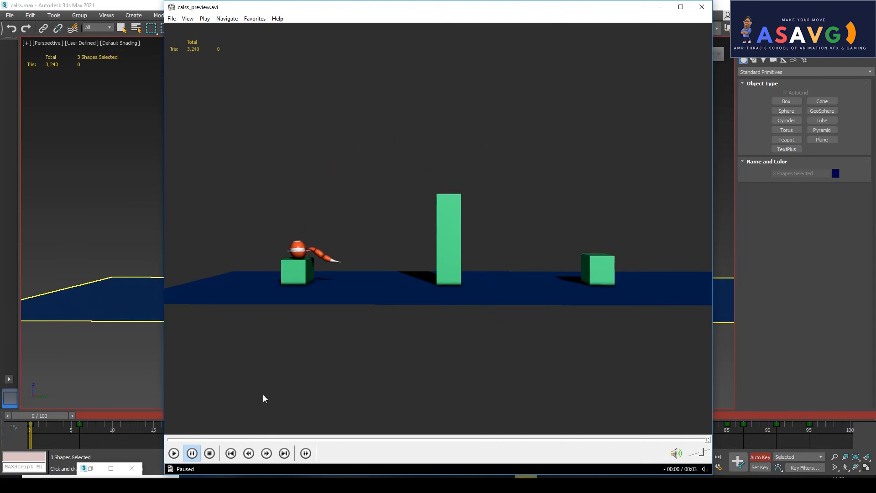
click(173, 452)
double_click(458, 313)
click(463, 309)
click(681, 7)
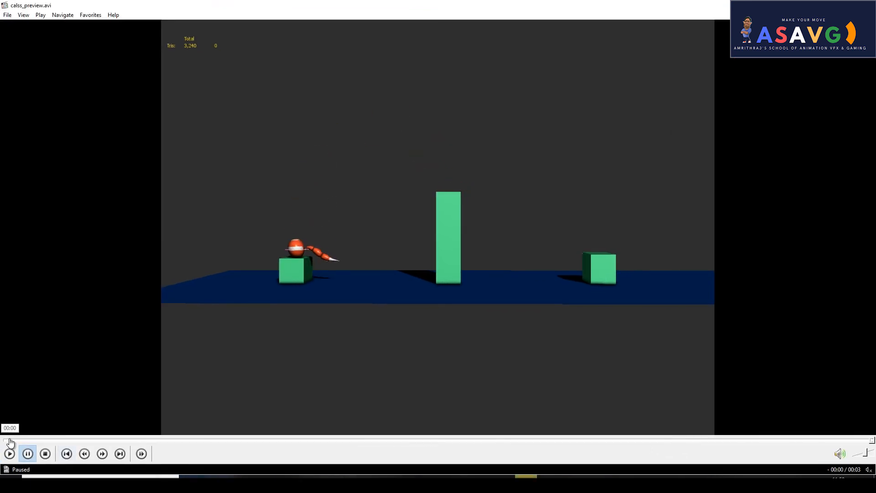
Replay the preview repeatedly from the start to examine the jump, flip, landing and tail follow-through.
double_click(344, 299)
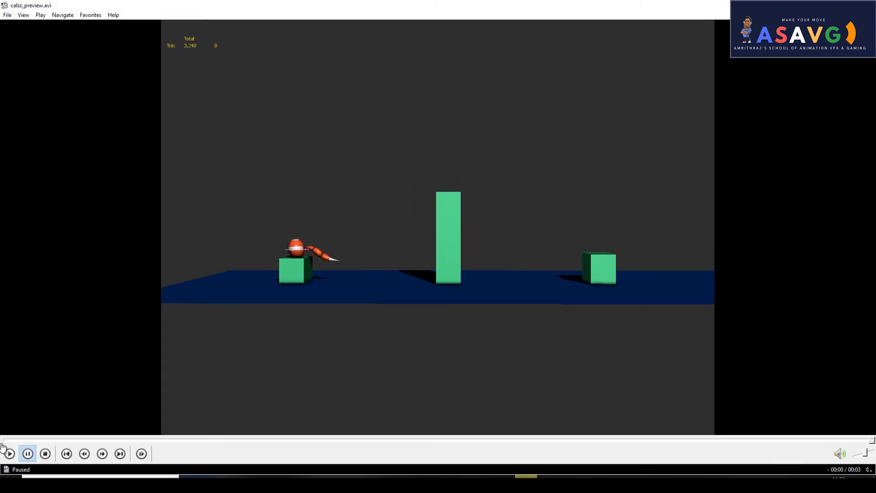
click(4, 449)
key(space)
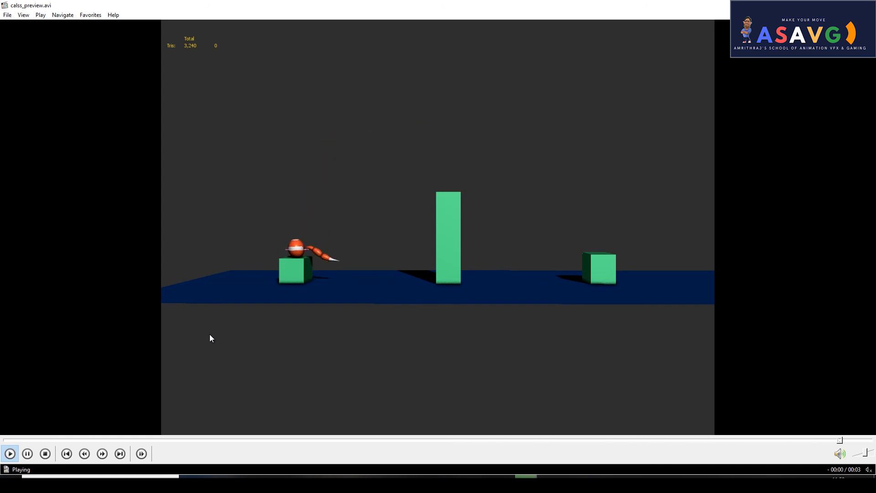
key(space)
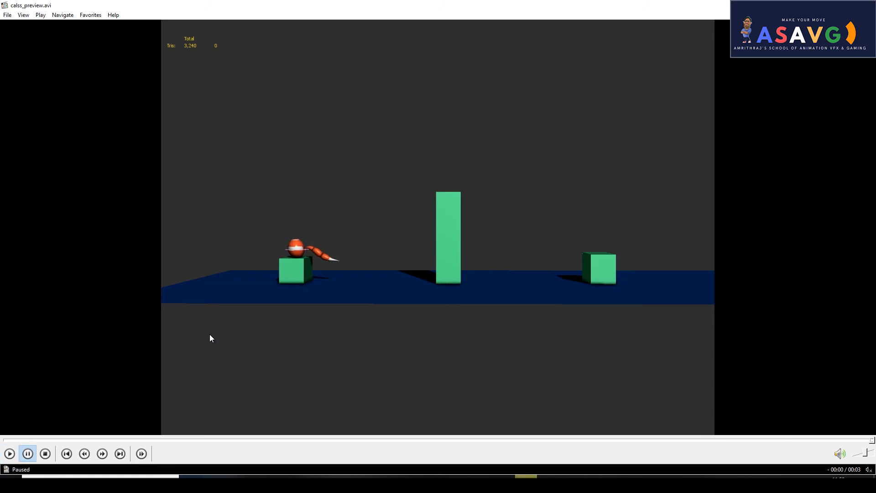
key(space)
key(space)
key(space)
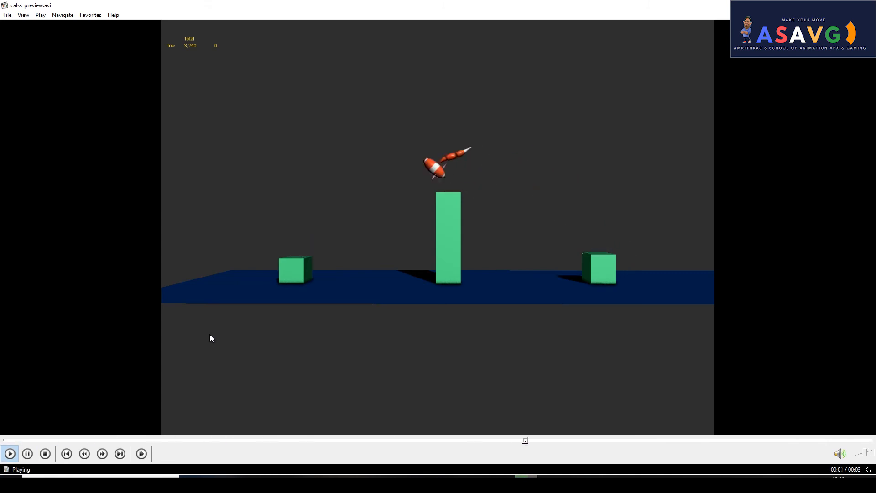
click(19, 453)
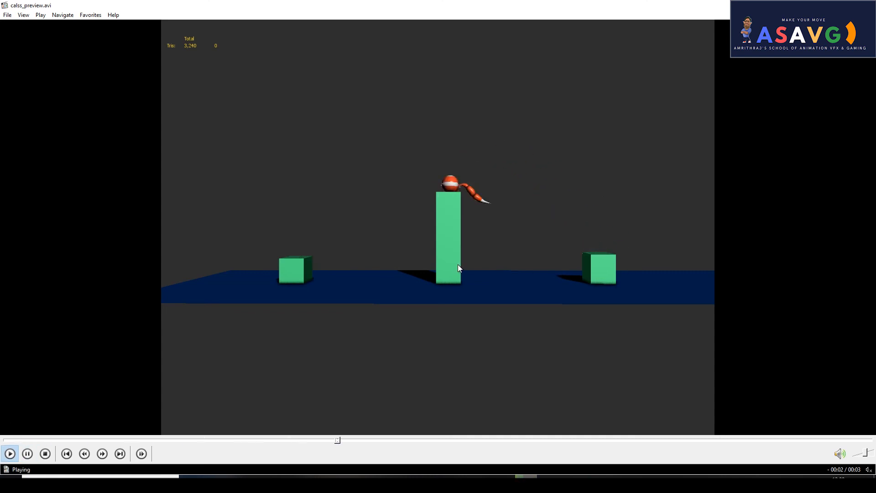
click(24, 452)
click(20, 440)
click(13, 452)
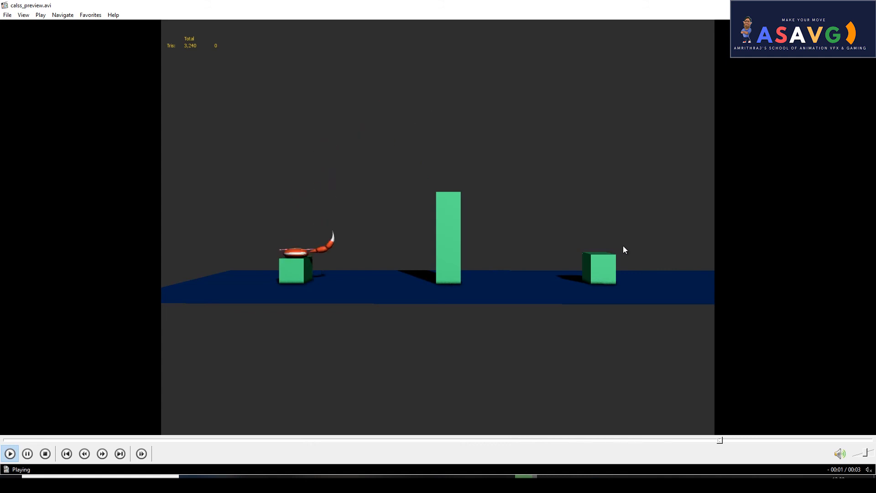
click(13, 453)
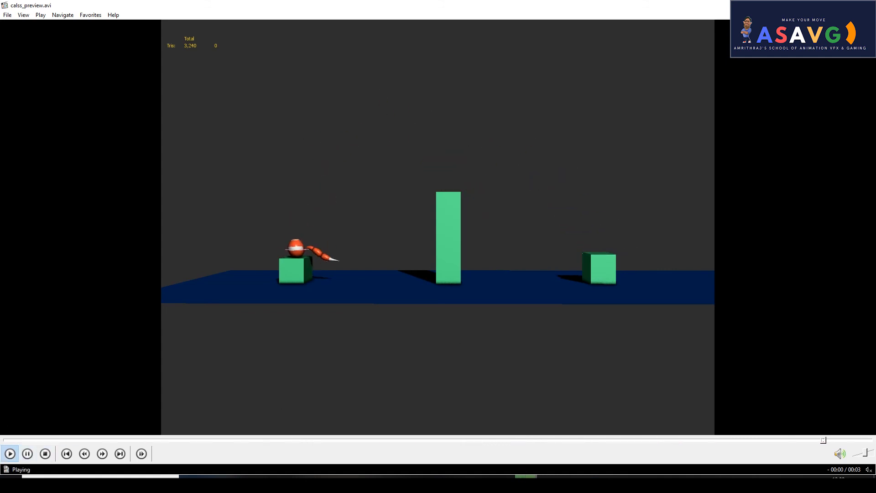
click(10, 453)
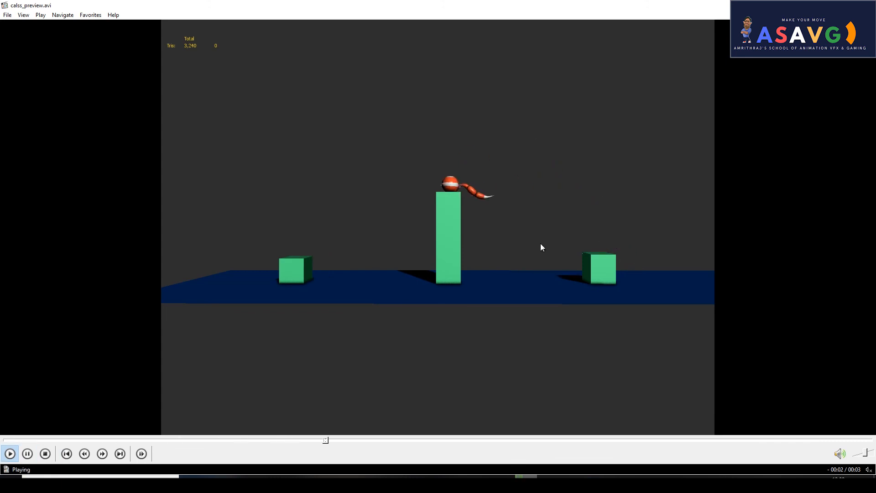
click(5, 440)
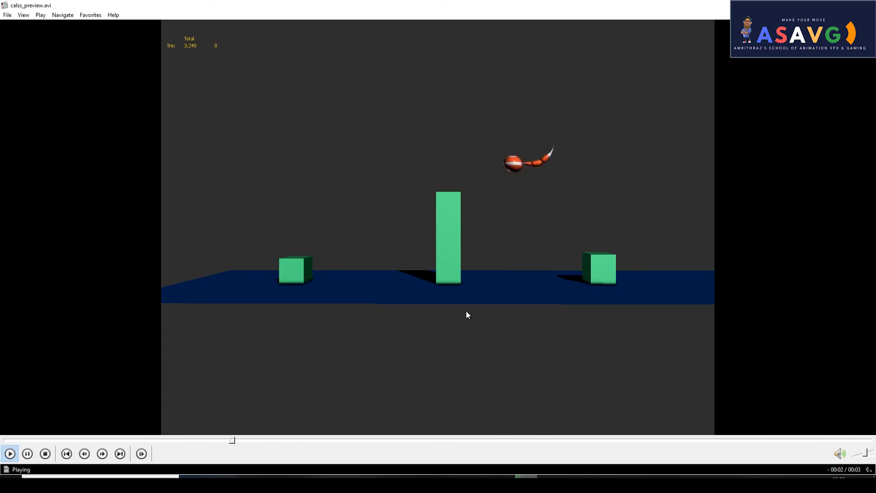
key(space)
Switch back to 3ds Max, go to frame 21, and select the ball's main control in mid-jump.
click(526, 484)
click(522, 212)
drag(131, 415, 213, 415)
key(w)
click(537, 222)
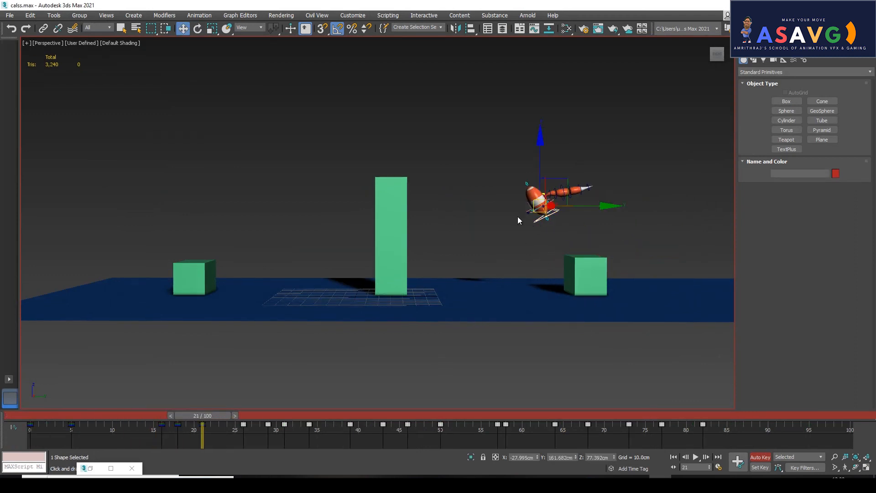
key(alt+w)
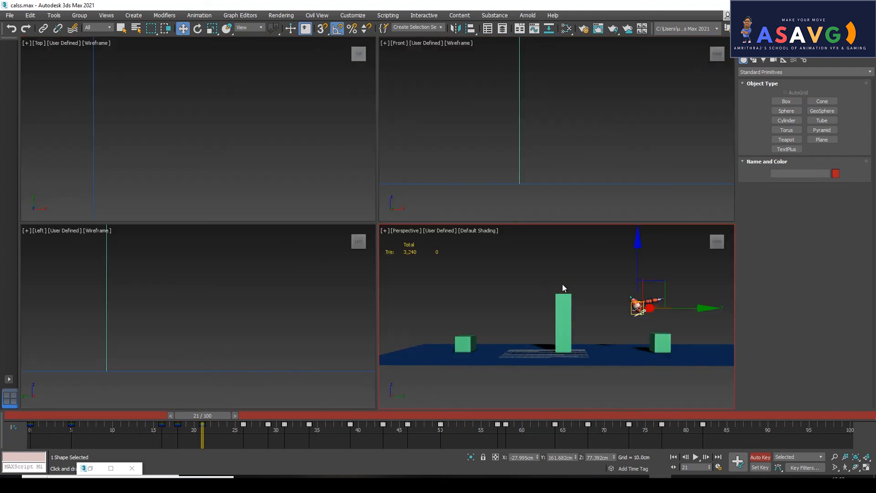
key(alt+w)
Open the Curve Editor for the selected ball control and enlarge its window.
click(199, 15)
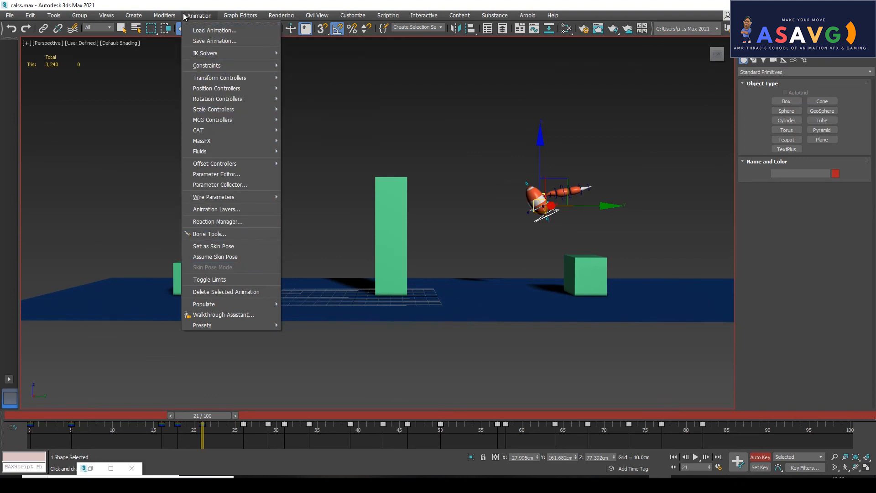
mouse_move(240, 15)
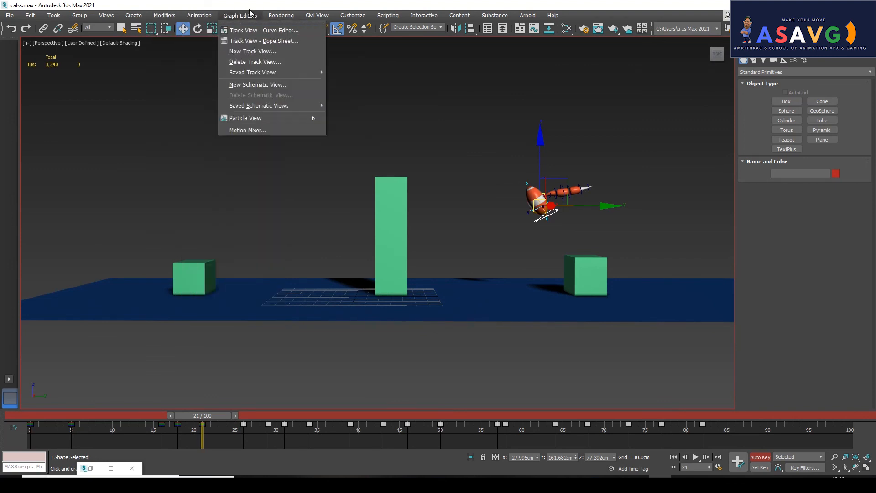
click(254, 42)
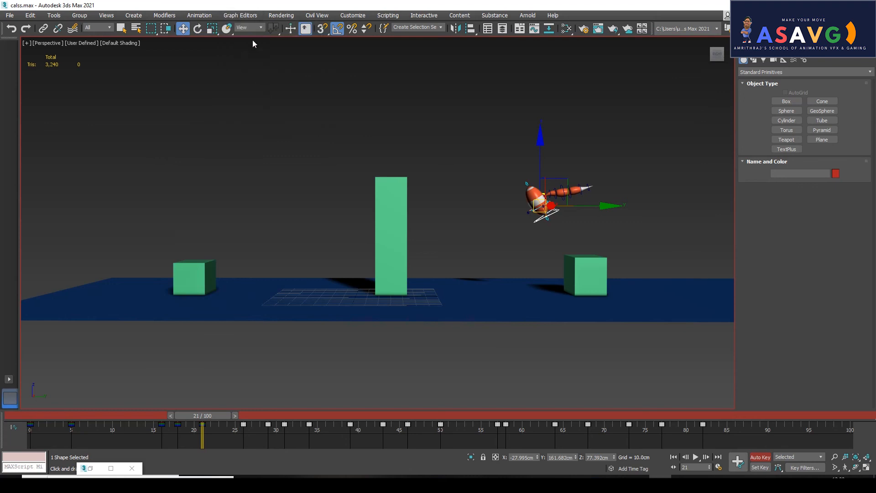
click(111, 468)
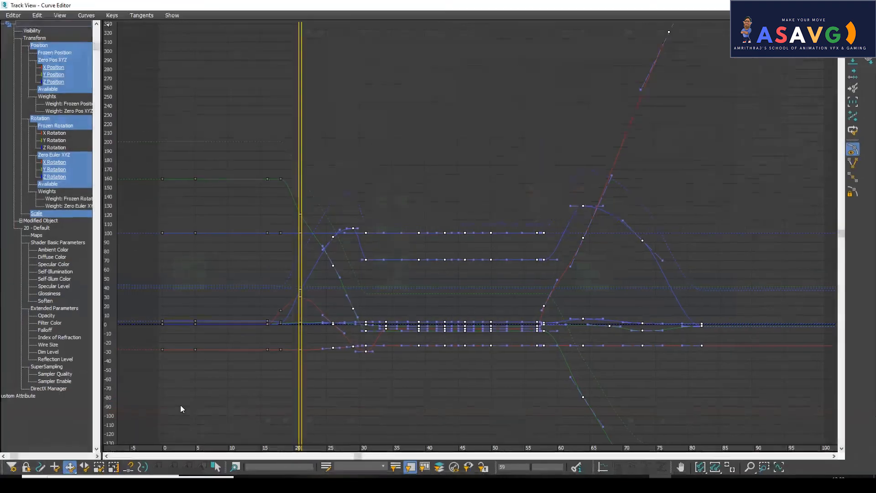
Isolate the X, Y and Z Position curves one after another and frame each to examine its shape.
click(53, 67)
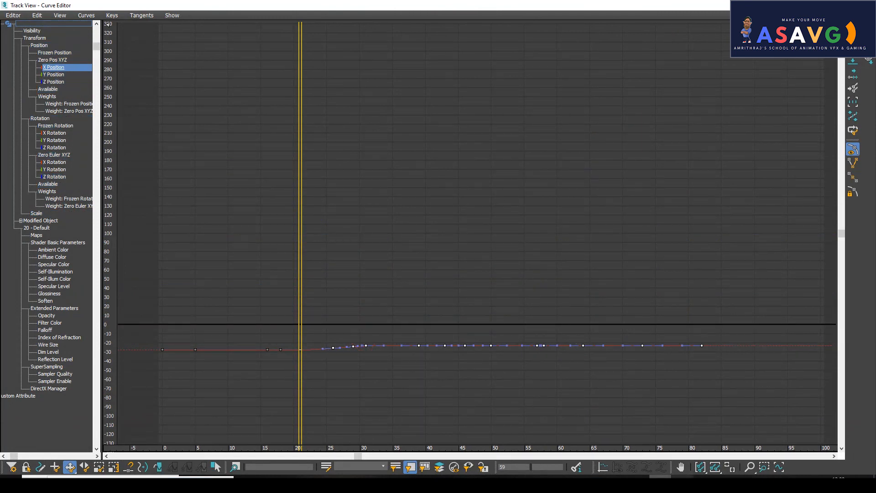
click(730, 466)
scroll(462, 257, up, 5)
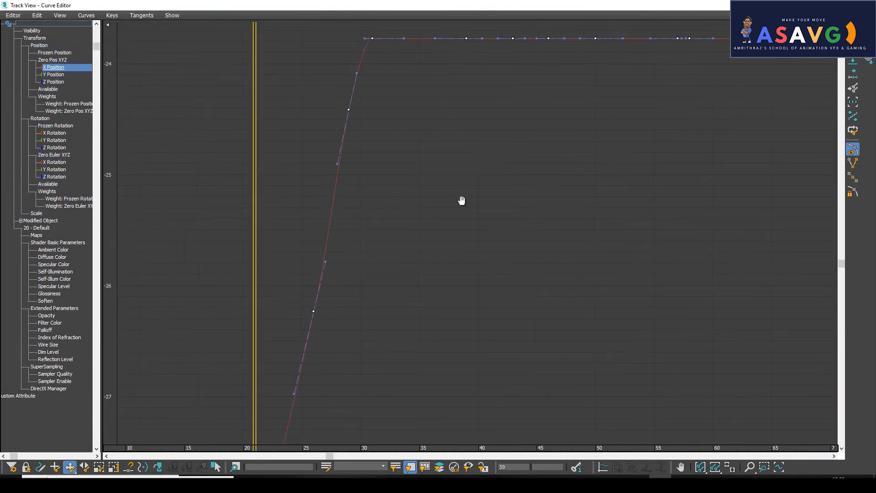
middle_drag(539, 155, 493, 162)
click(54, 75)
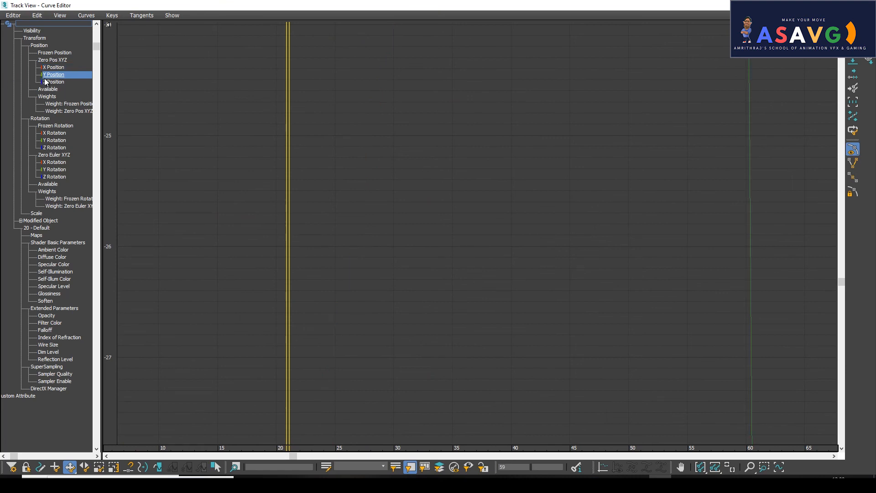
click(729, 472)
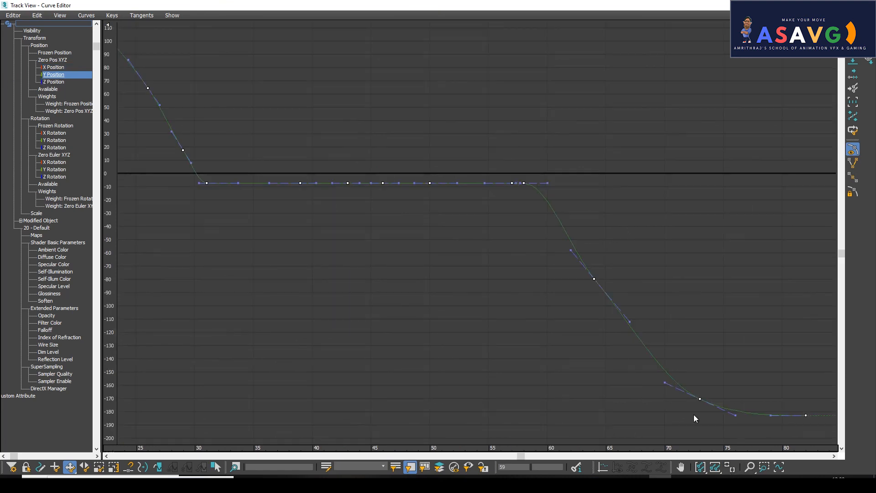
click(700, 307)
middle_drag(691, 303, 500, 235)
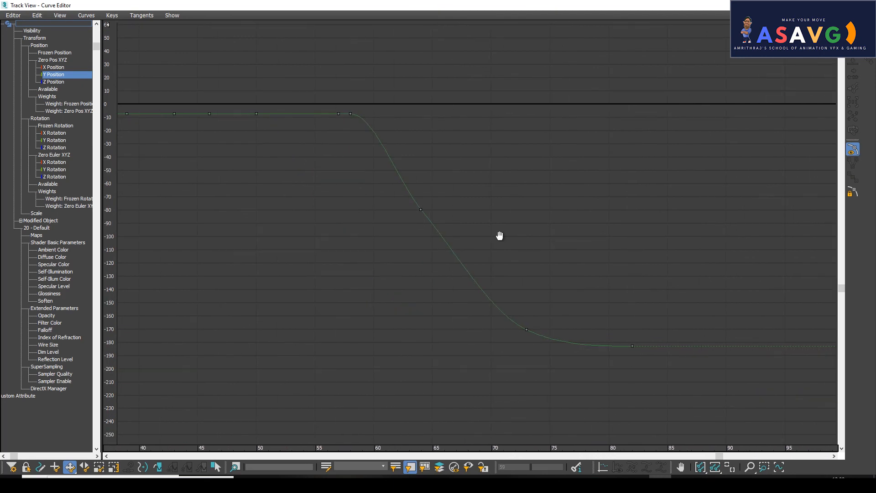
click(68, 82)
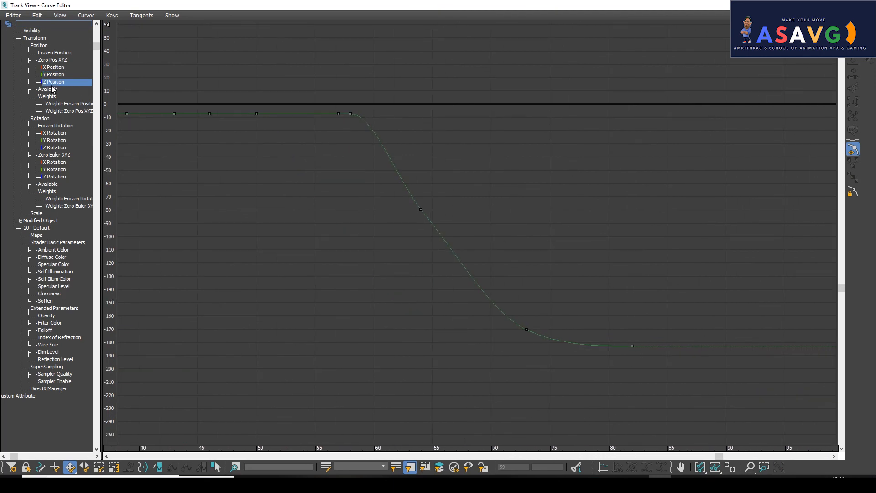
click(734, 469)
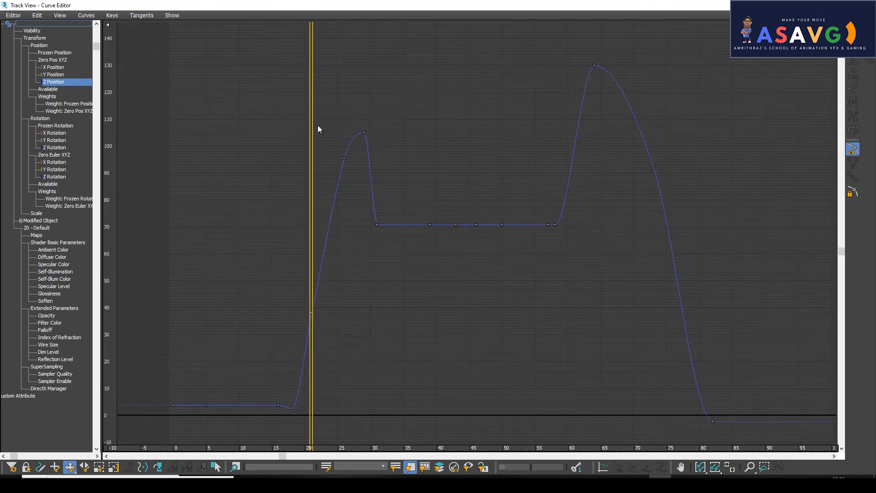
Uncover the viewport, try moving the frame-21 key on the Z Position curve, and undo the change.
drag(408, 7, 459, 209)
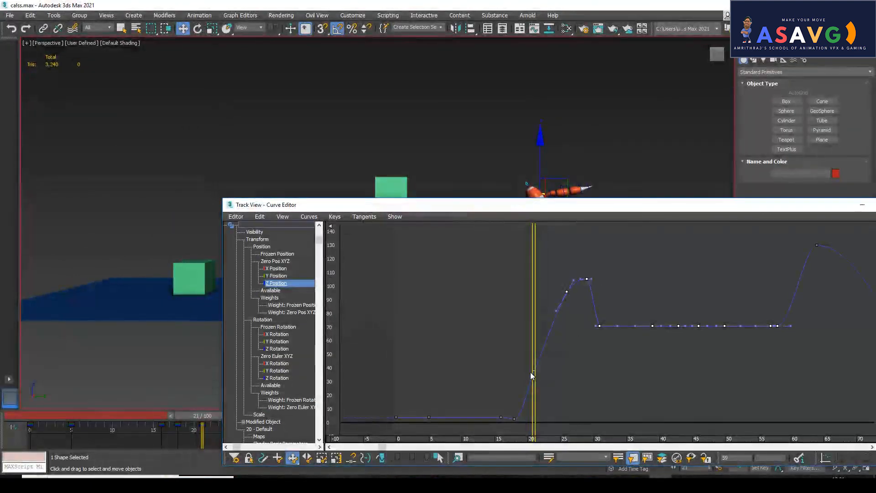
drag(534, 367, 528, 354)
key(ctrl+z)
Show only the Y Position curve in the maximized Curve Editor and frame its full extent.
click(278, 276)
drag(467, 205, 396, 182)
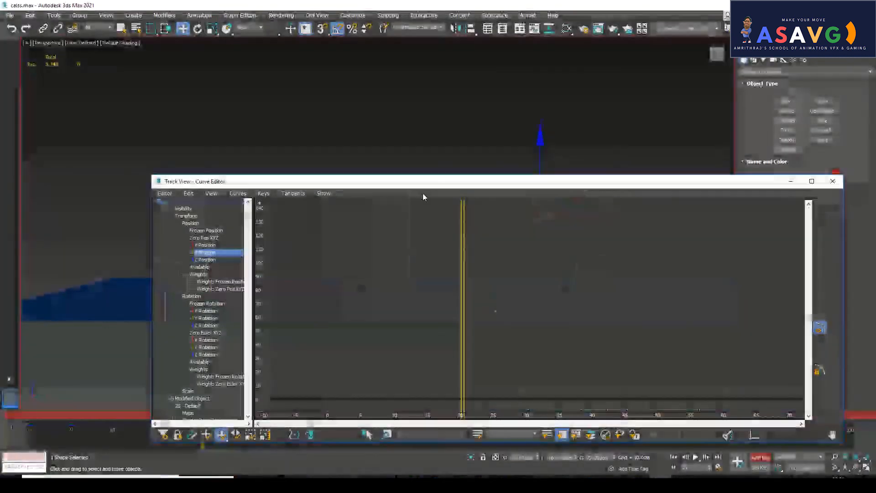
double_click(635, 182)
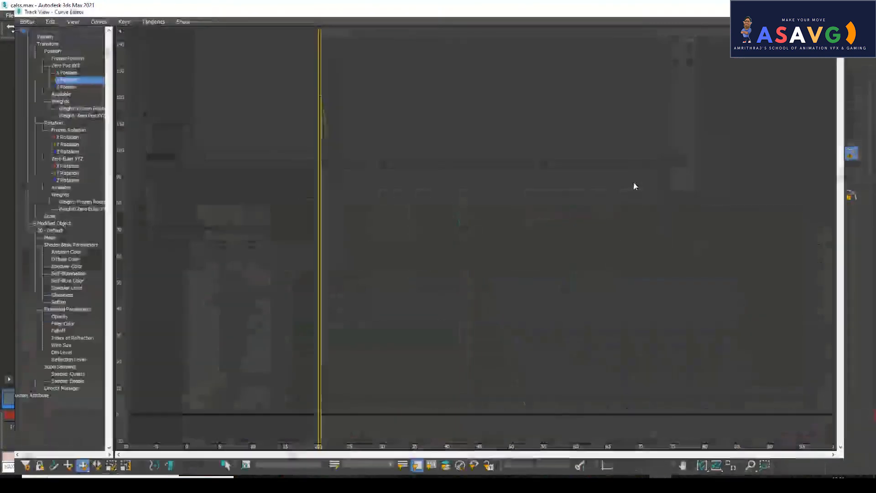
click(733, 470)
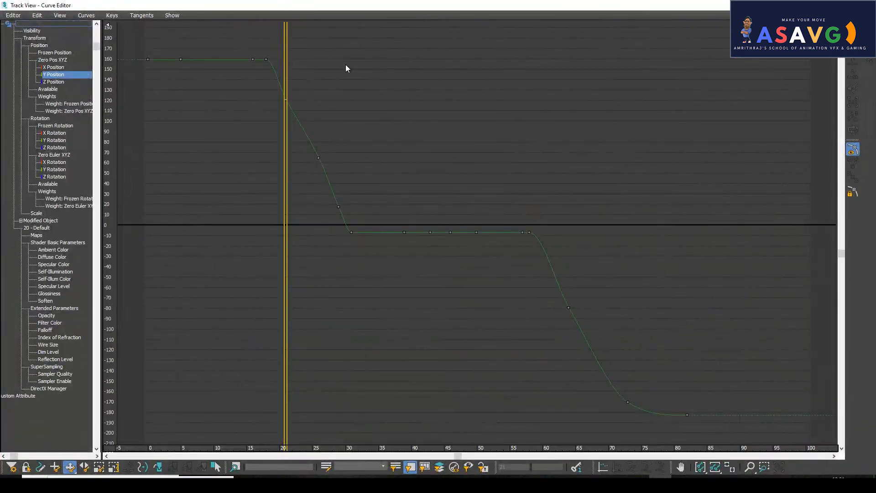
Shrink the Curve Editor window and place it below the character so the jump path and timeline stay visible.
drag(372, 7, 562, 219)
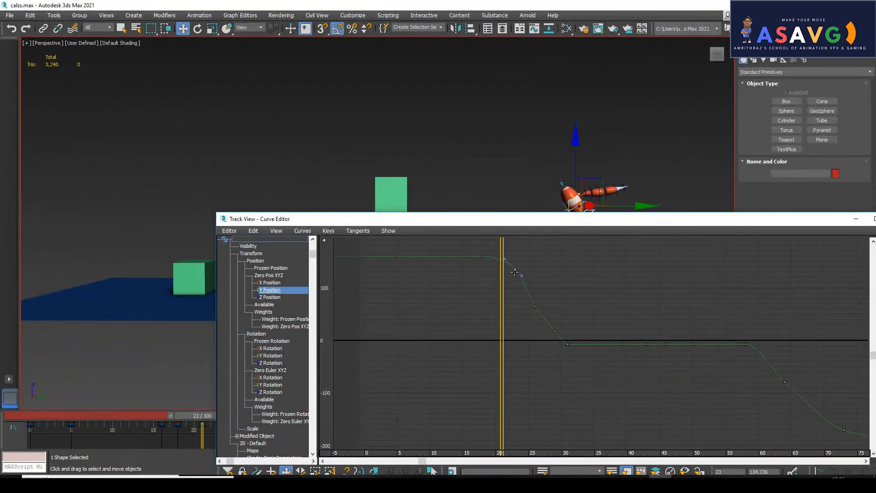
drag(524, 234, 453, 161)
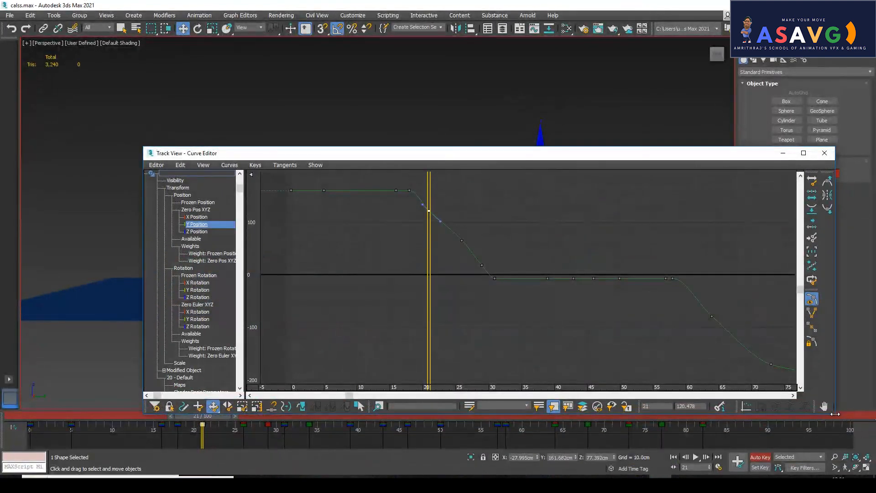
drag(833, 414, 694, 284)
drag(522, 153, 422, 77)
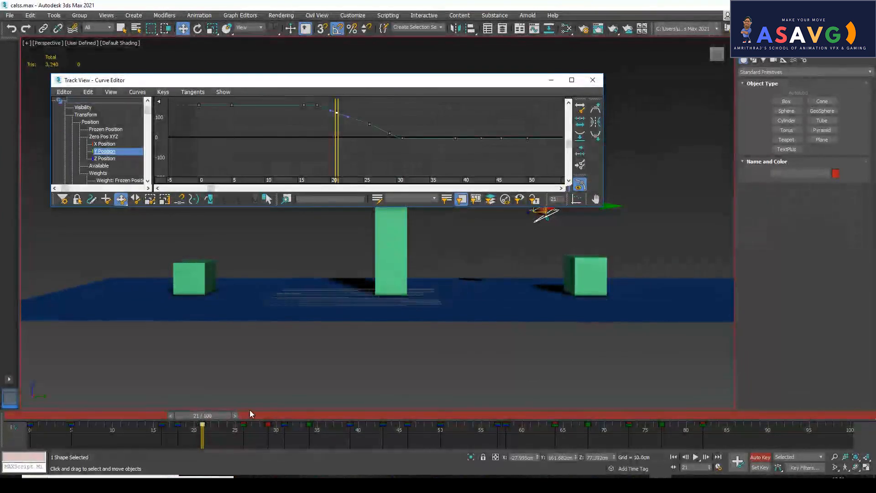
drag(296, 80, 524, 243)
At frame 21, raise the Y Position key to shift the ball back toward its starting box, at about Y 179 cm.
drag(204, 416, 261, 416)
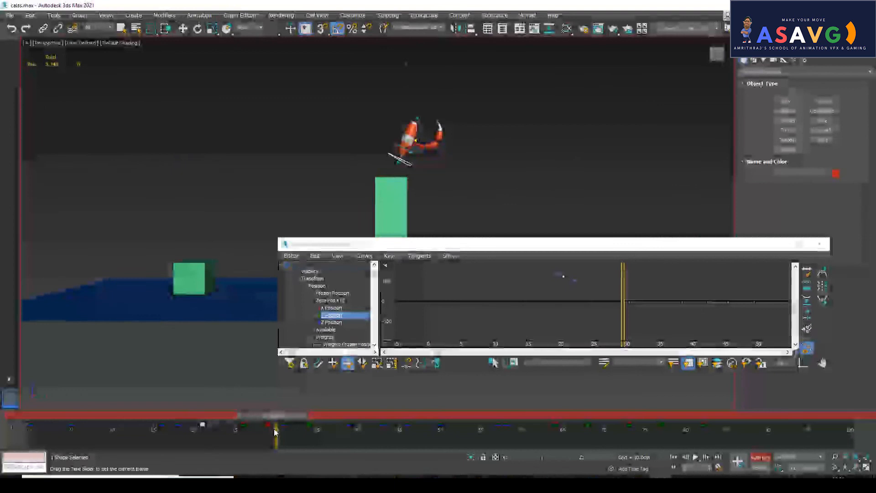
mouse_move(208, 425)
mouse_down()
mouse_move(178, 416)
mouse_move(201, 417)
mouse_up()
key(w)
click(534, 302)
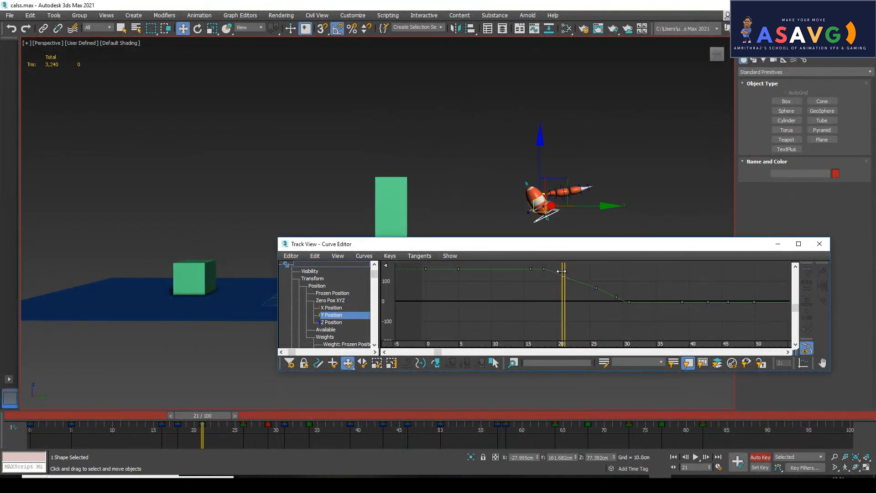
click(564, 277)
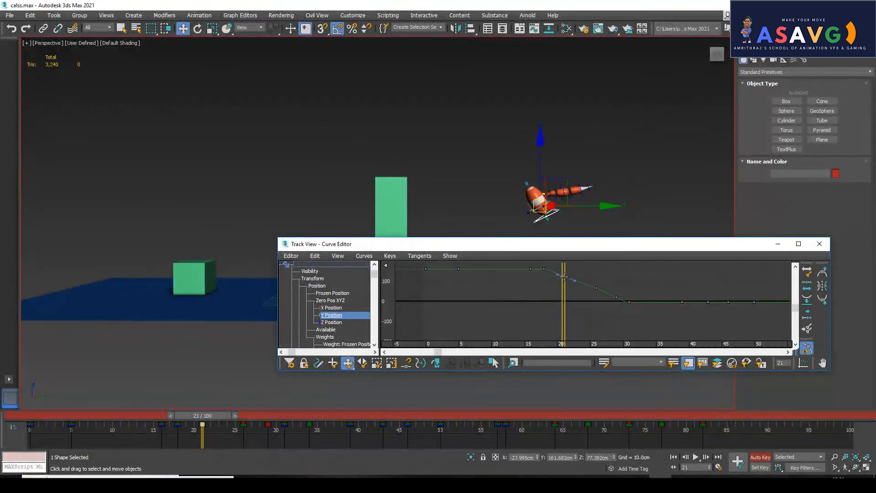
drag(563, 276, 562, 276)
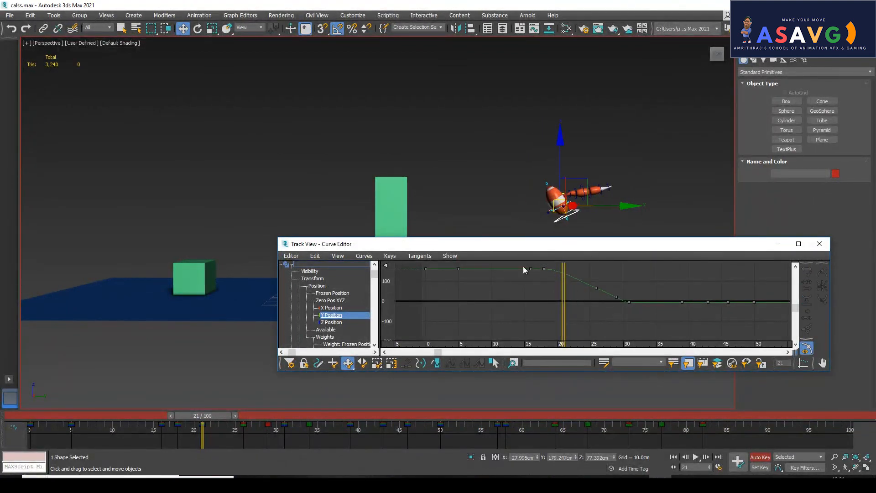
Adjust the Y Position keys at frames 26 and 29, placing the ball at about Y 44 cm at frame 29, and minimize the Curve Editor.
drag(216, 416, 257, 426)
drag(600, 294, 600, 292)
drag(237, 416, 277, 414)
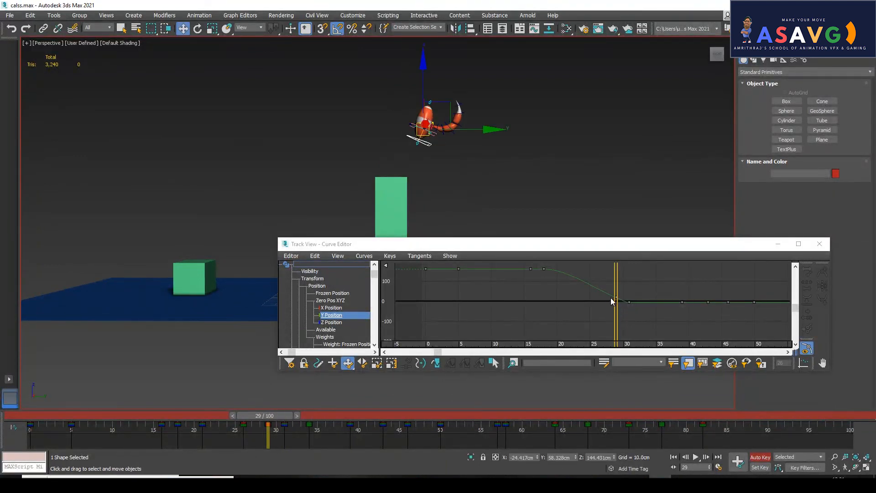
drag(616, 297, 616, 300)
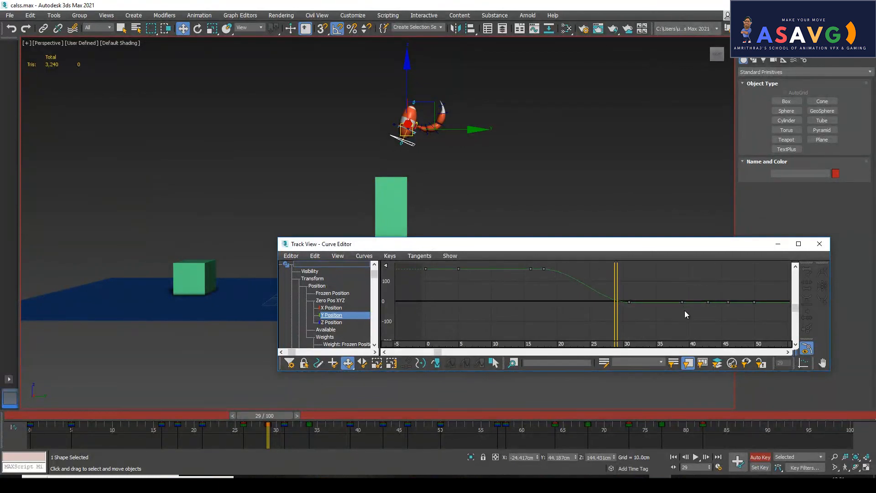
click(779, 244)
Generate a preview animation of the active time segment from the Perspective viewport and close its player.
click(25, 43)
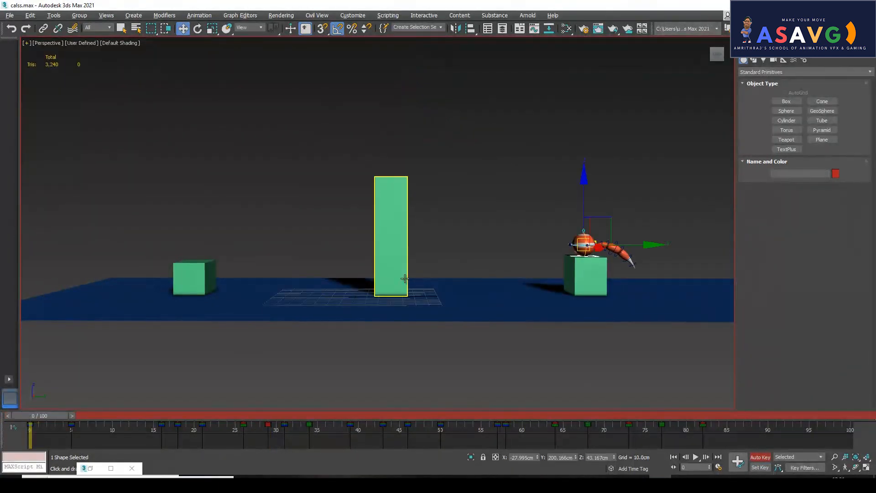
scroll(406, 280, up, 3)
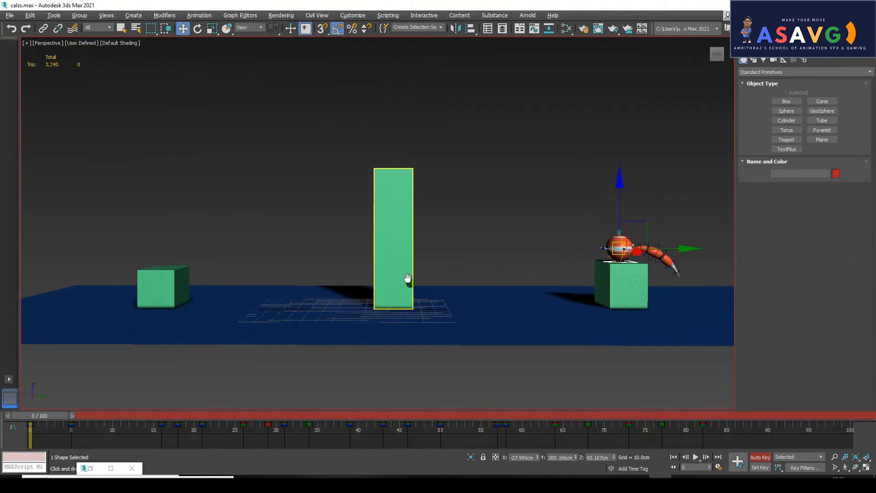
middle_drag(406, 279, 393, 280)
drag(40, 416, 7, 393)
click(26, 44)
mouse_move(69, 137)
click(227, 145)
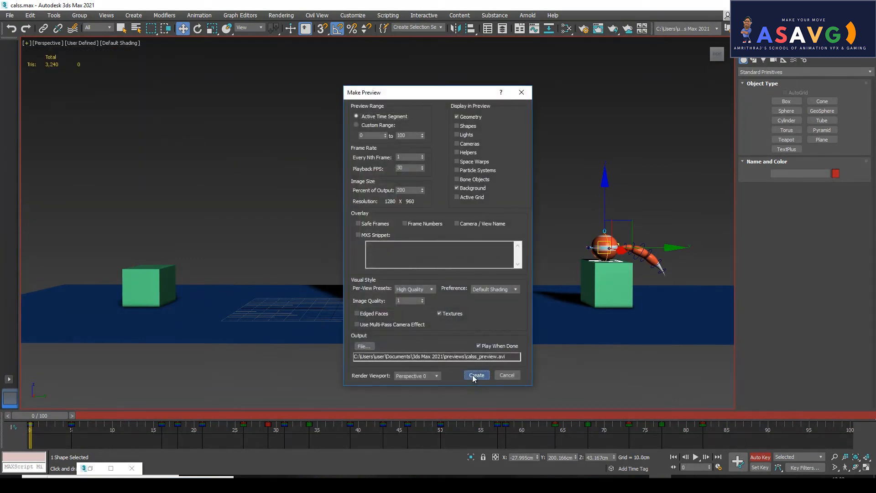
click(476, 375)
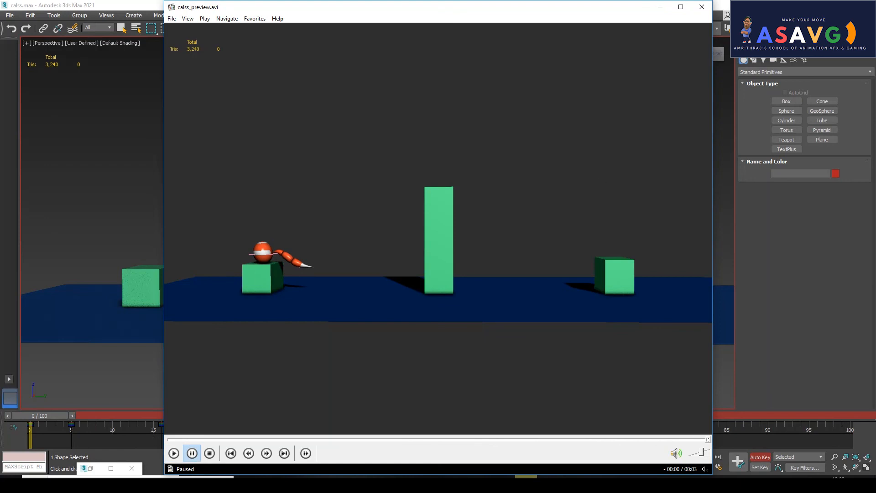
click(702, 7)
Select the two controls at the tail's tip in the landed pose and go to frame 92.
drag(694, 415, 779, 420)
key(w)
click(207, 270)
click(206, 273)
ctrl+click(198, 271)
drag(768, 424, 793, 421)
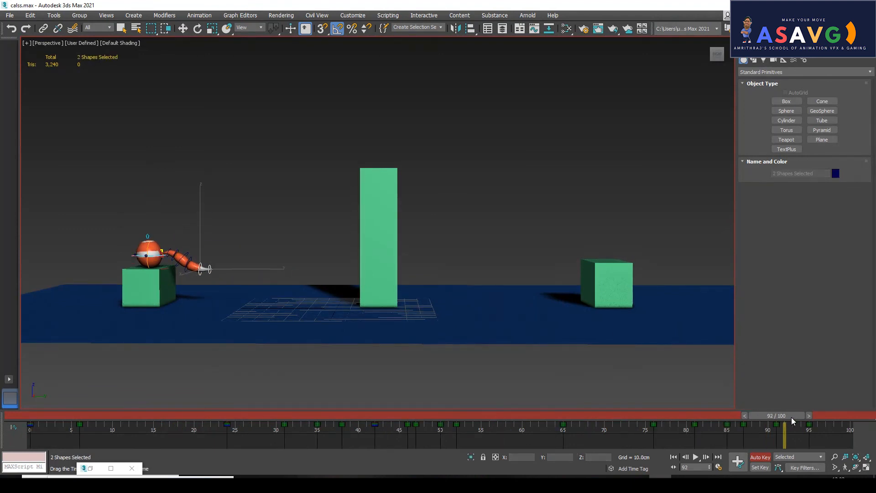
key(w)
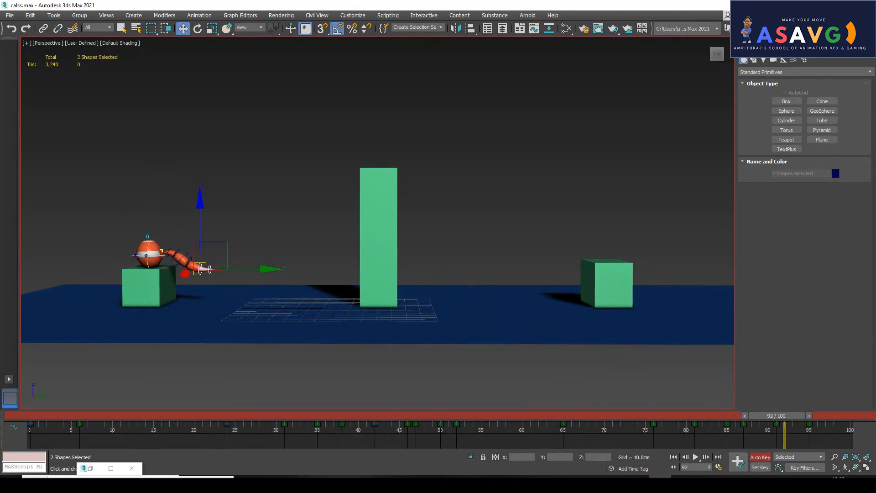
click(719, 467)
drag(413, 268, 368, 268)
text(120)
key(Return)
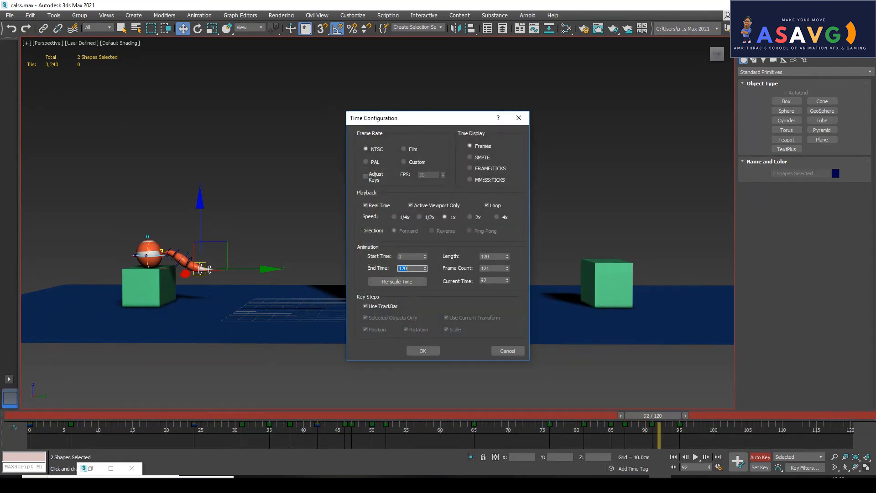
click(511, 351)
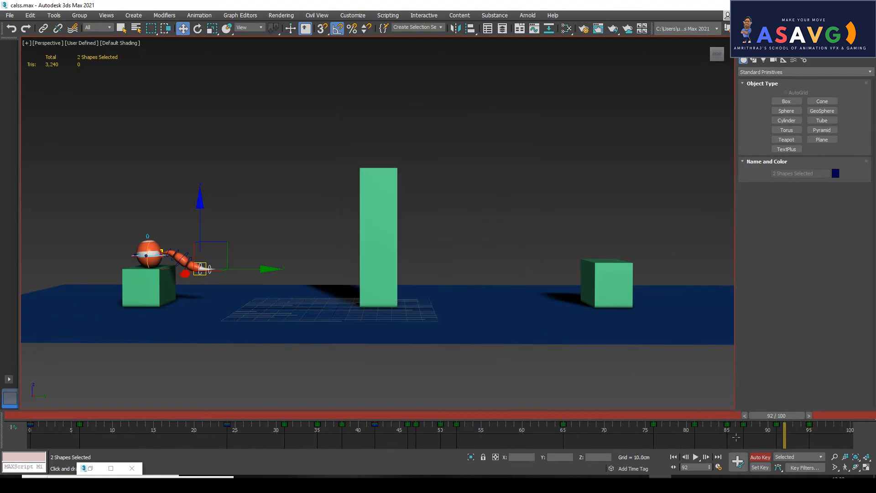
Extend the animation's end time to frame 120 and confirm the time configuration.
click(720, 469)
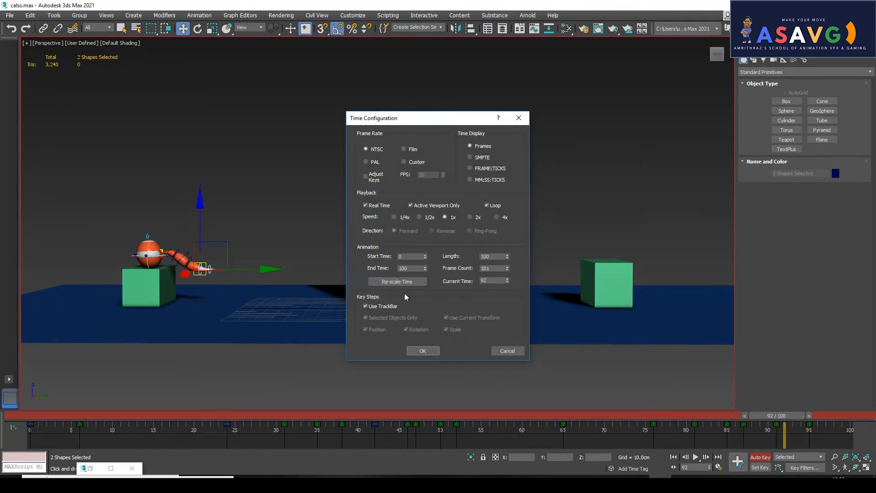
click(418, 354)
Rotate the two tail-tip controls slightly at frame 99 and scrub back through the preceding frames to check the settling motion.
drag(657, 416, 697, 415)
key(w)
key(e)
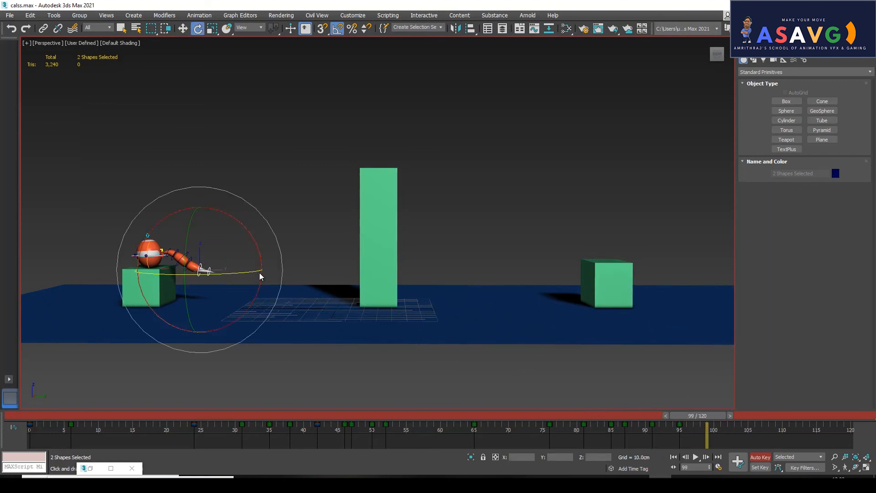
drag(262, 267, 262, 263)
drag(692, 417, 671, 429)
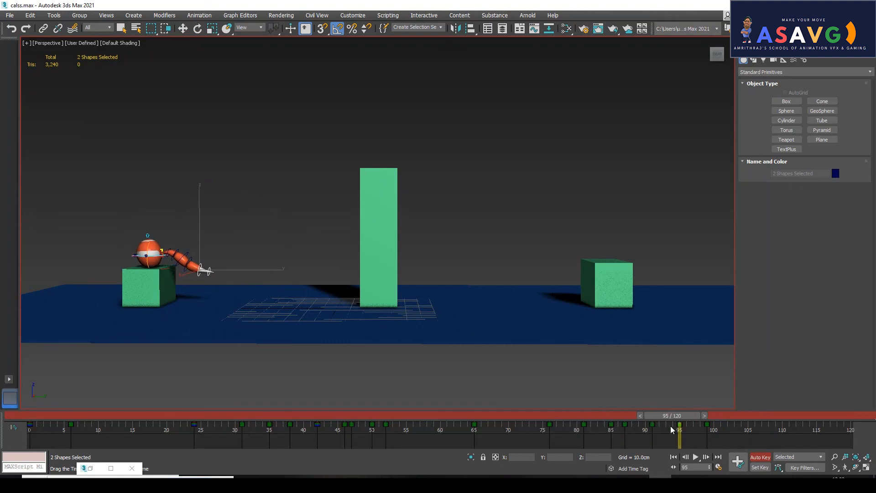
key(e)
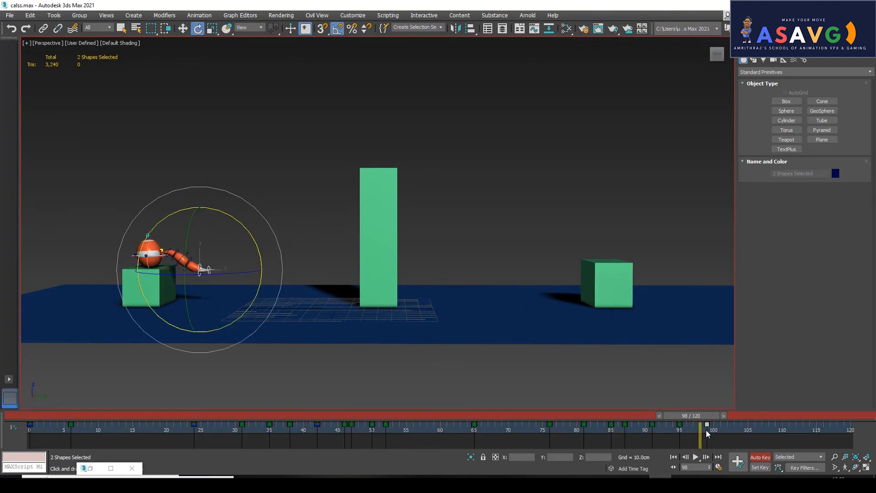
drag(683, 417, 640, 414)
Select the A_Tail_05_ctr tail control, rotate it -5 degrees on X at frame 106, and check its settling motion.
key(w)
click(195, 266)
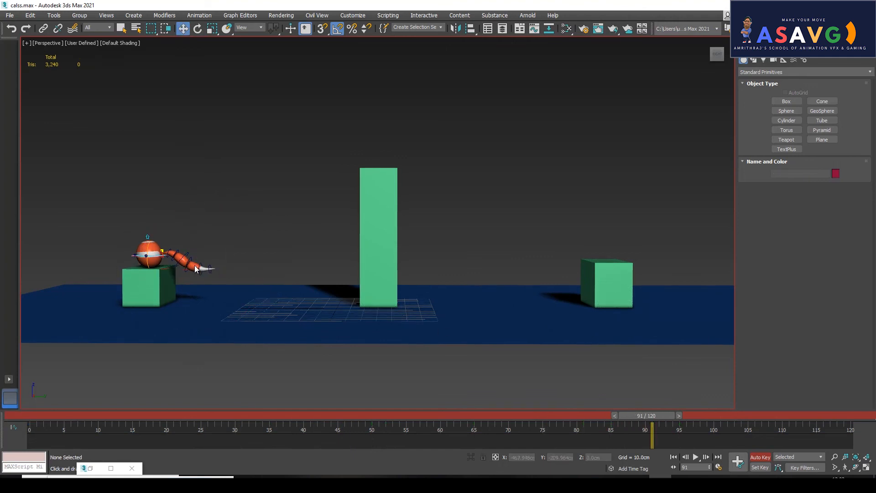
click(188, 269)
drag(612, 416, 657, 422)
key(e)
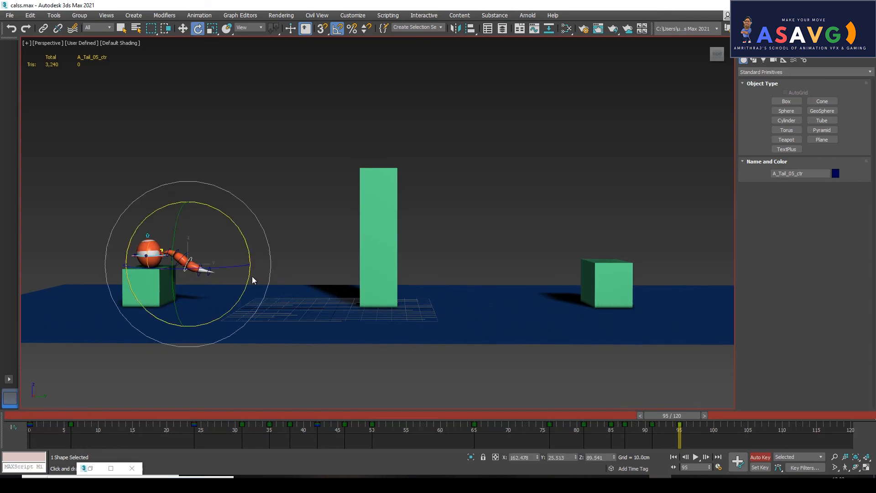
drag(672, 416, 764, 415)
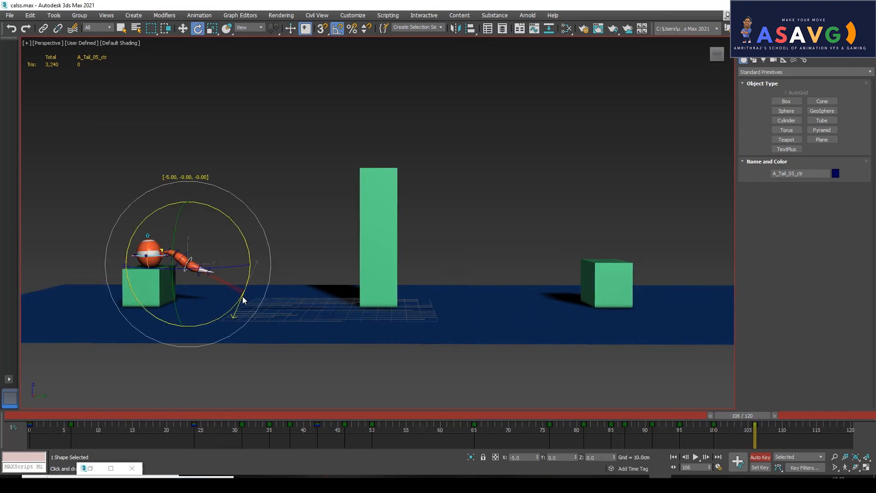
drag(732, 415, 686, 420)
mouse_move(740, 415)
mouse_down()
mouse_move(621, 417)
mouse_move(723, 417)
mouse_up()
Select the two tail-tip controls and shift their settling keys to frames 90, 94 and 98.
key(w)
click(212, 281)
click(199, 273)
ctrl+click(209, 274)
drag(724, 415, 618, 434)
key(w)
drag(731, 432, 673, 429)
Rotate the two tail-tip controls slightly to soften the tail's settling and check the motion up to frame 104.
key(e)
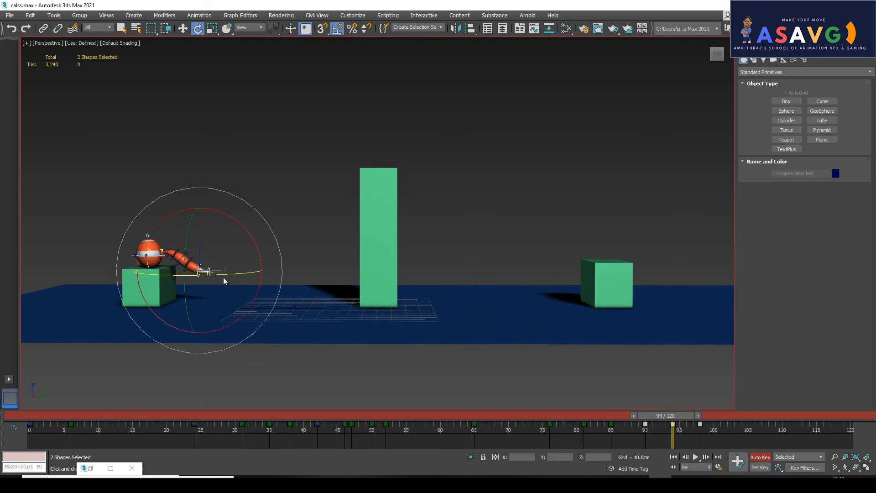
drag(264, 273, 262, 269)
key(q)
drag(674, 418, 657, 431)
key(e)
key(q)
key(e)
key(q)
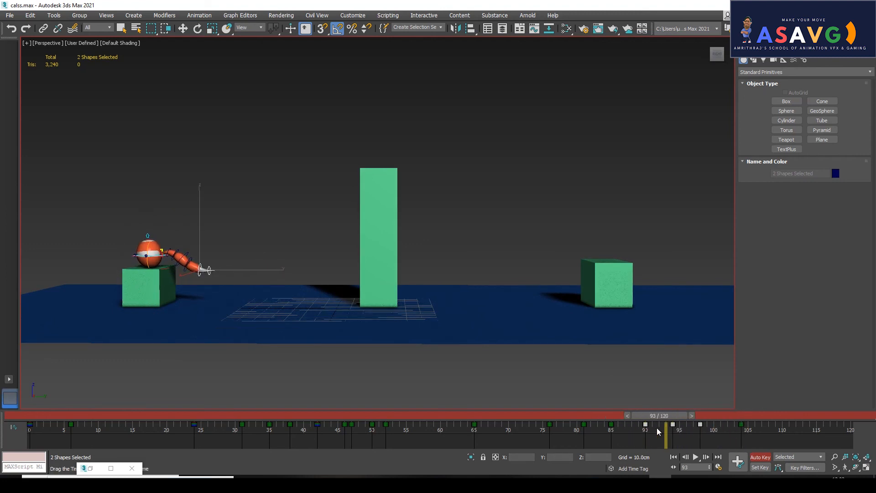
mouse_move(741, 431)
mouse_down()
mouse_move(630, 428)
mouse_move(730, 430)
mouse_up()
key(e)
Generate a new preview animation from the Perspective viewport.
click(26, 42)
mouse_move(104, 134)
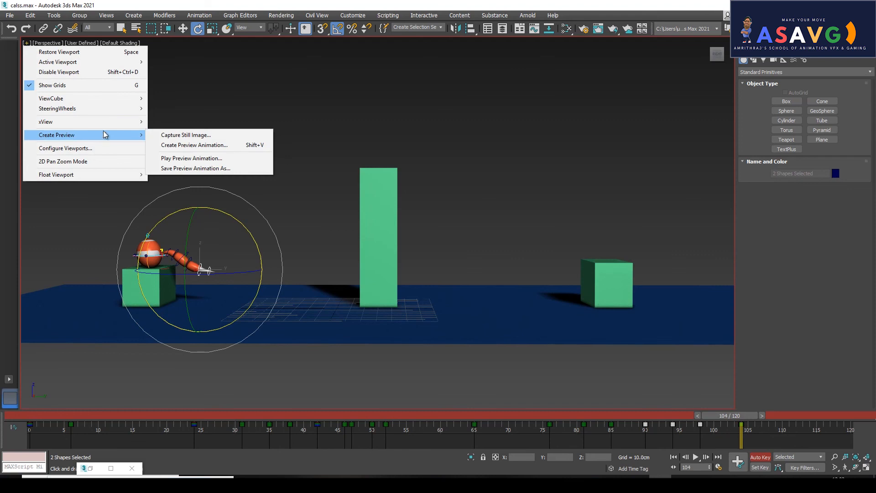
click(187, 145)
click(475, 375)
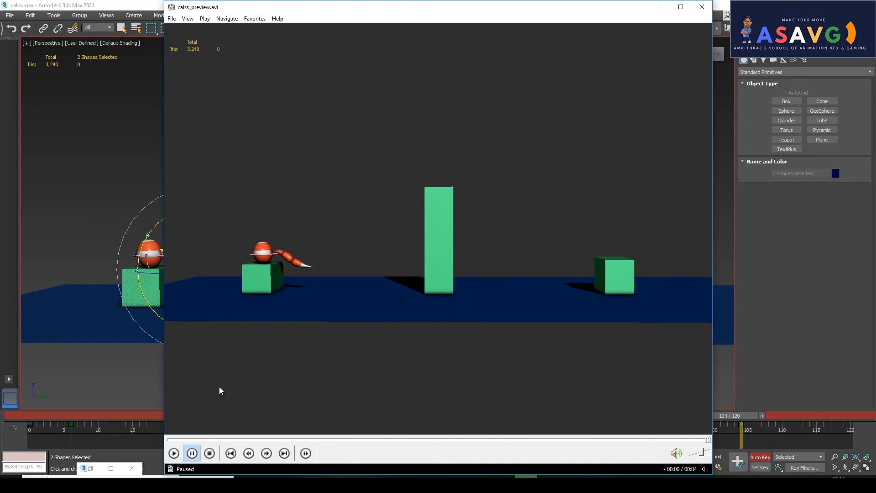
Replay the preview repeatedly, switching between full screen and windowed view, to examine both jumps and the tail's settling.
click(172, 440)
double_click(270, 326)
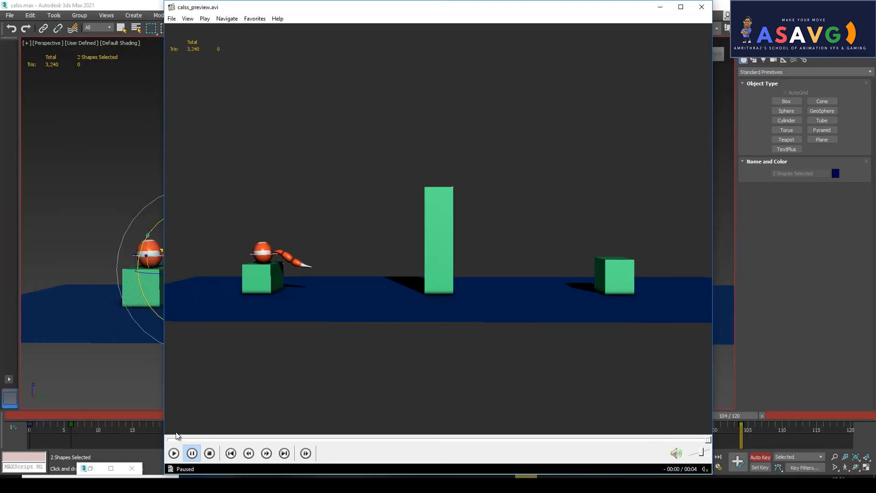
double_click(248, 379)
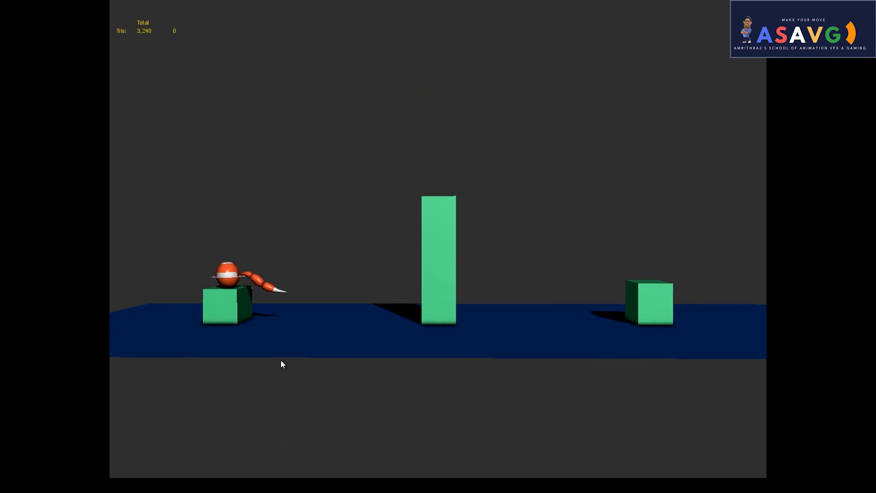
mouse_move(6, 464)
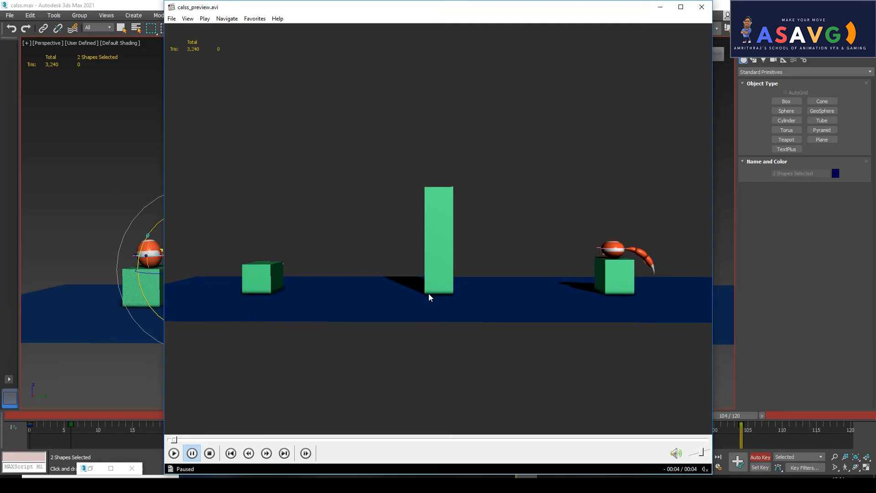
double_click(428, 294)
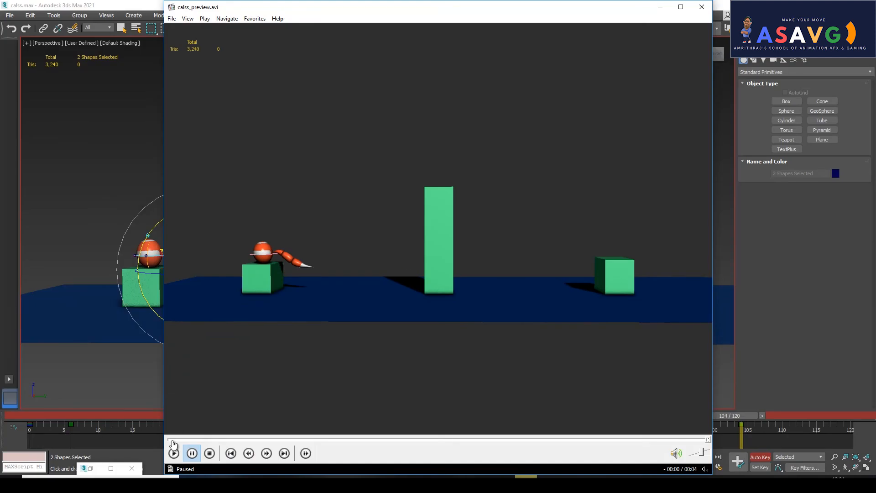
click(174, 452)
double_click(291, 357)
key(space)
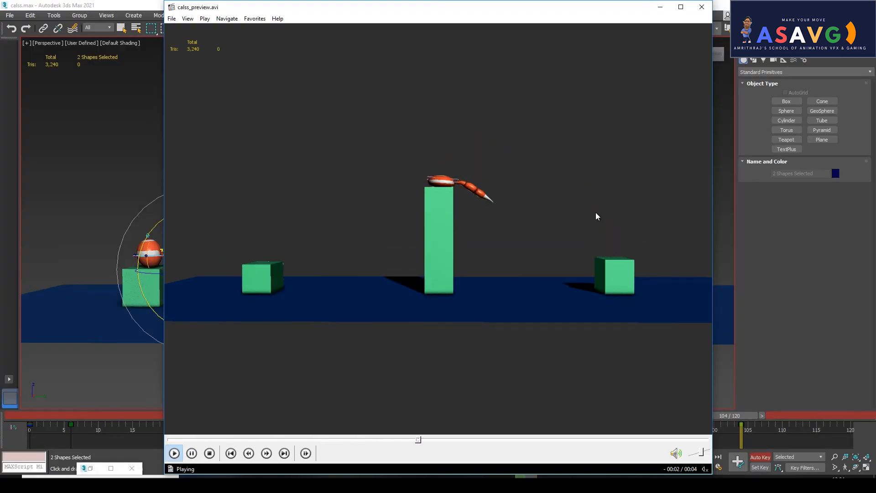